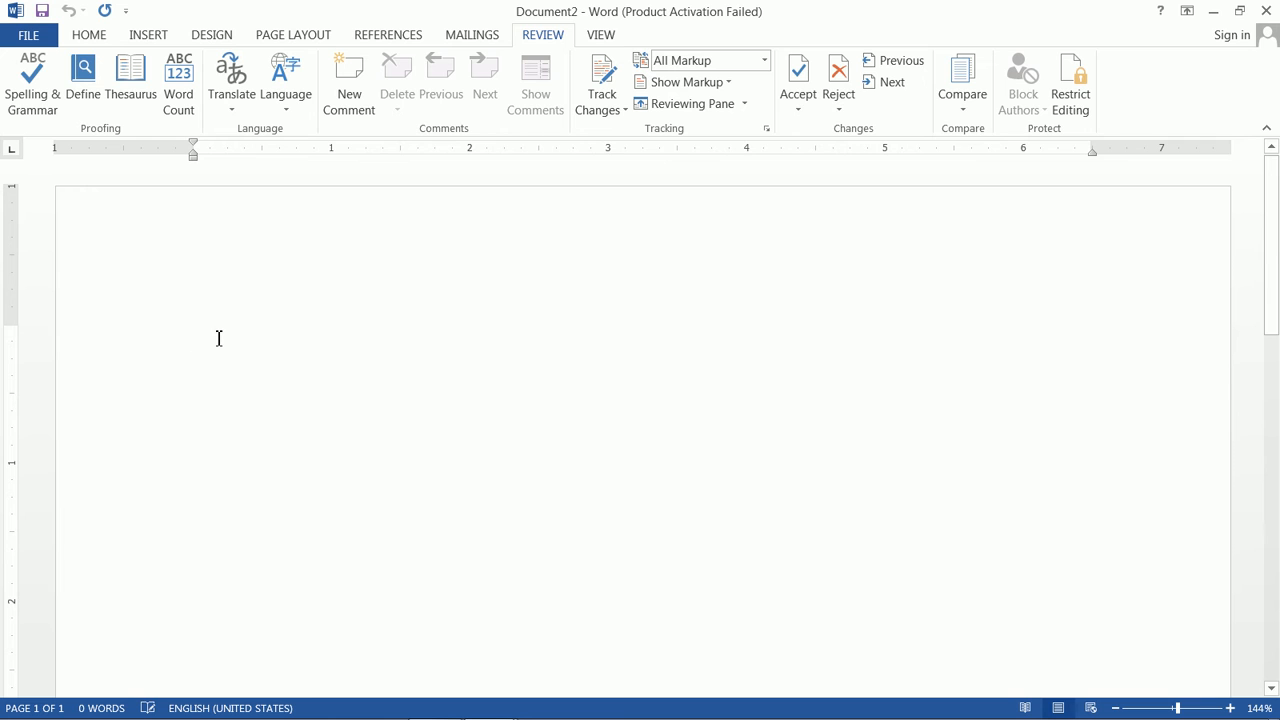
Step: Type 'Favourite' and view its spelling suggestions without changing the word
{"action": "type", "text": "fav"}
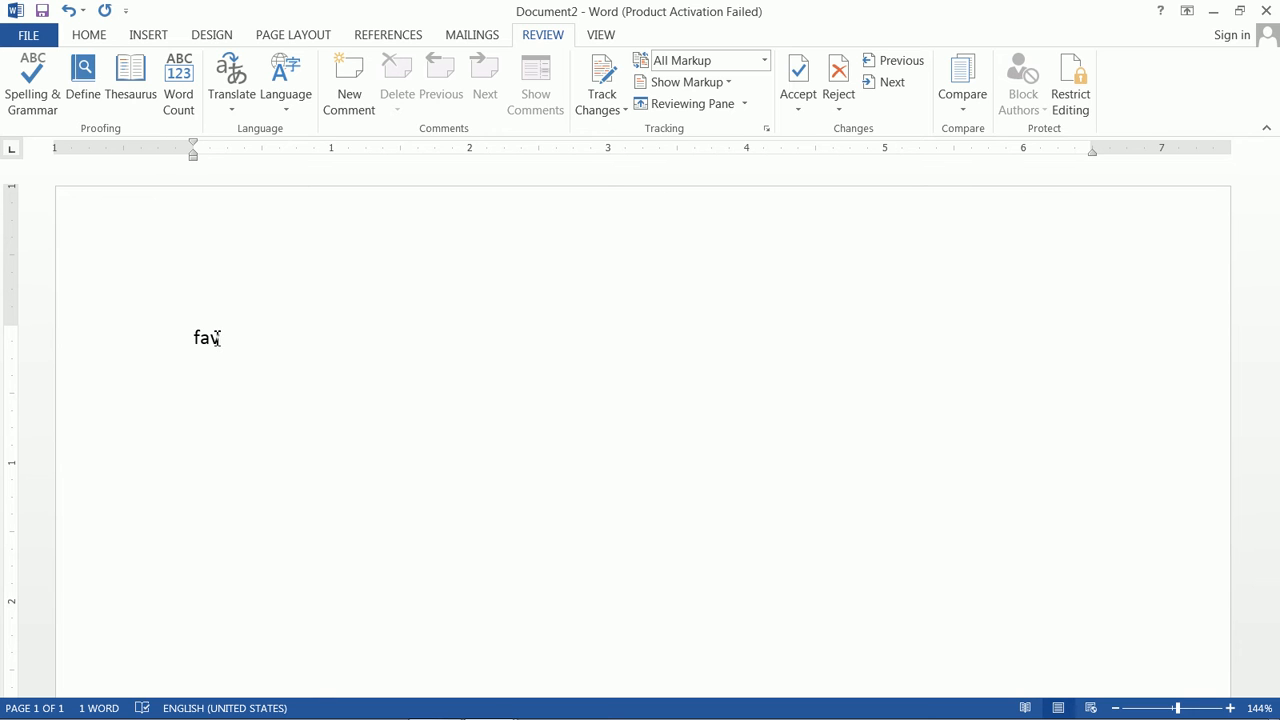
{"action": "type", "text": "ute"}
{"action": "key", "text": "BackSpace"}
{"action": "key", "text": "BackSpace"}
{"action": "key", "text": "BackSpace"}
{"action": "type", "text": "ite"}
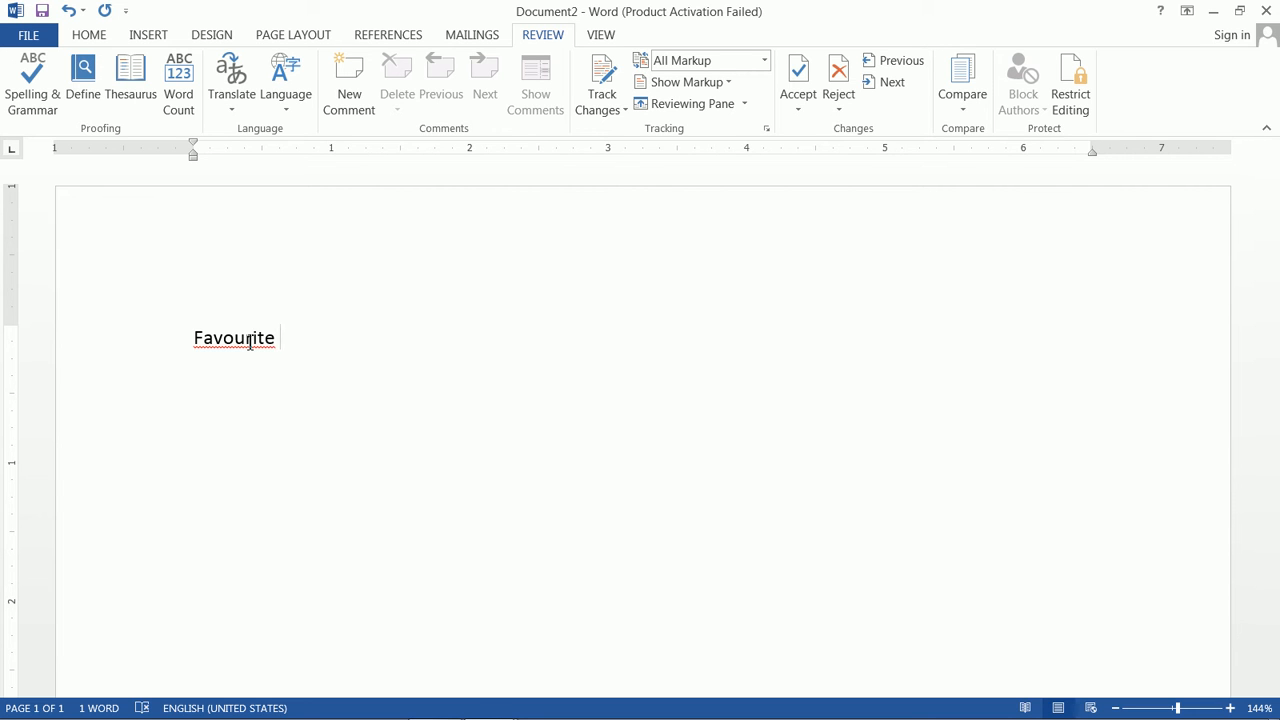
{"action": "right_click", "coordinate": [230, 343]}
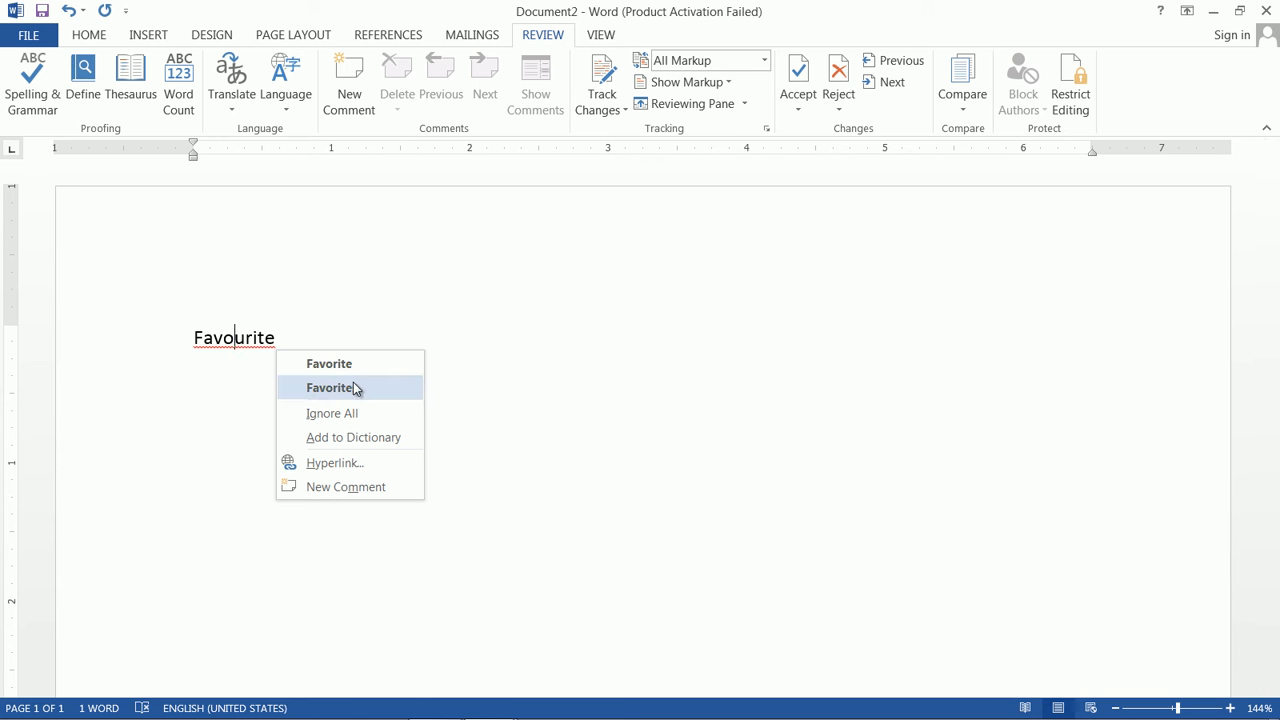
{"action": "left_click", "coordinate": [371, 306]}
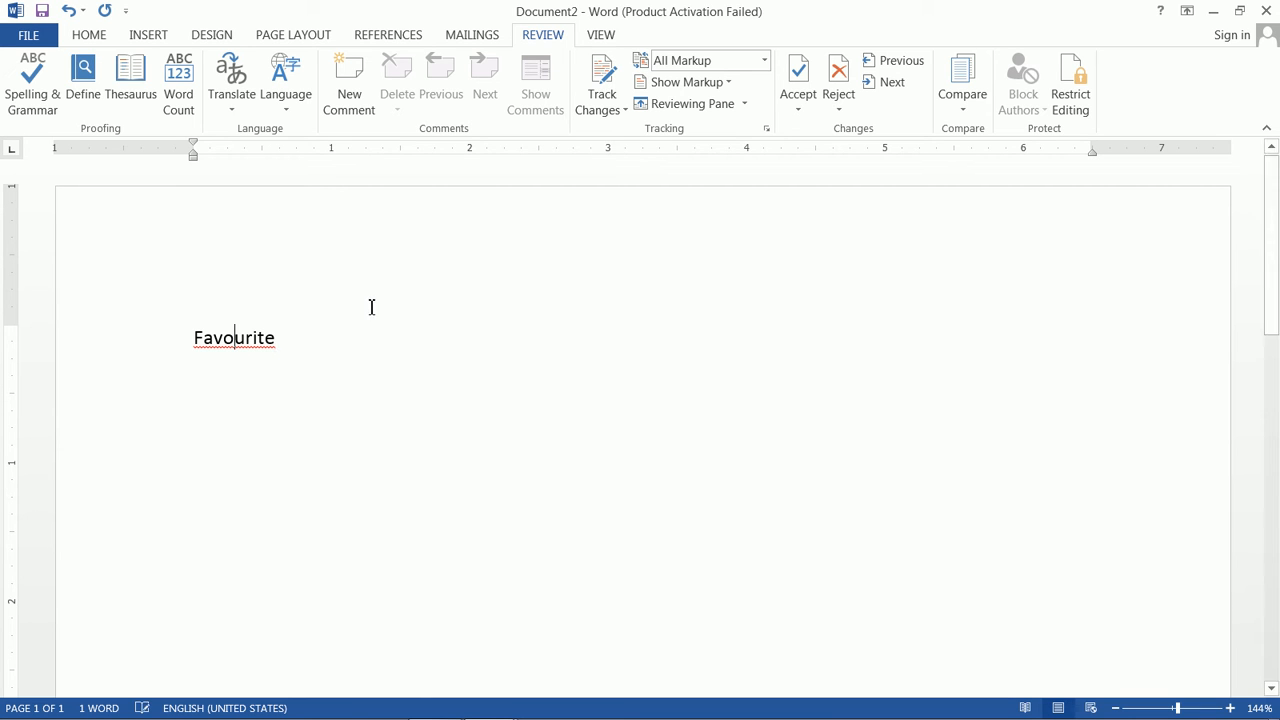
Step: Change Favourite to Favorite with Spelling & Grammar, undo it, then reapply Favorite from the right-click suggestions
{"action": "left_click", "coordinate": [33, 88]}
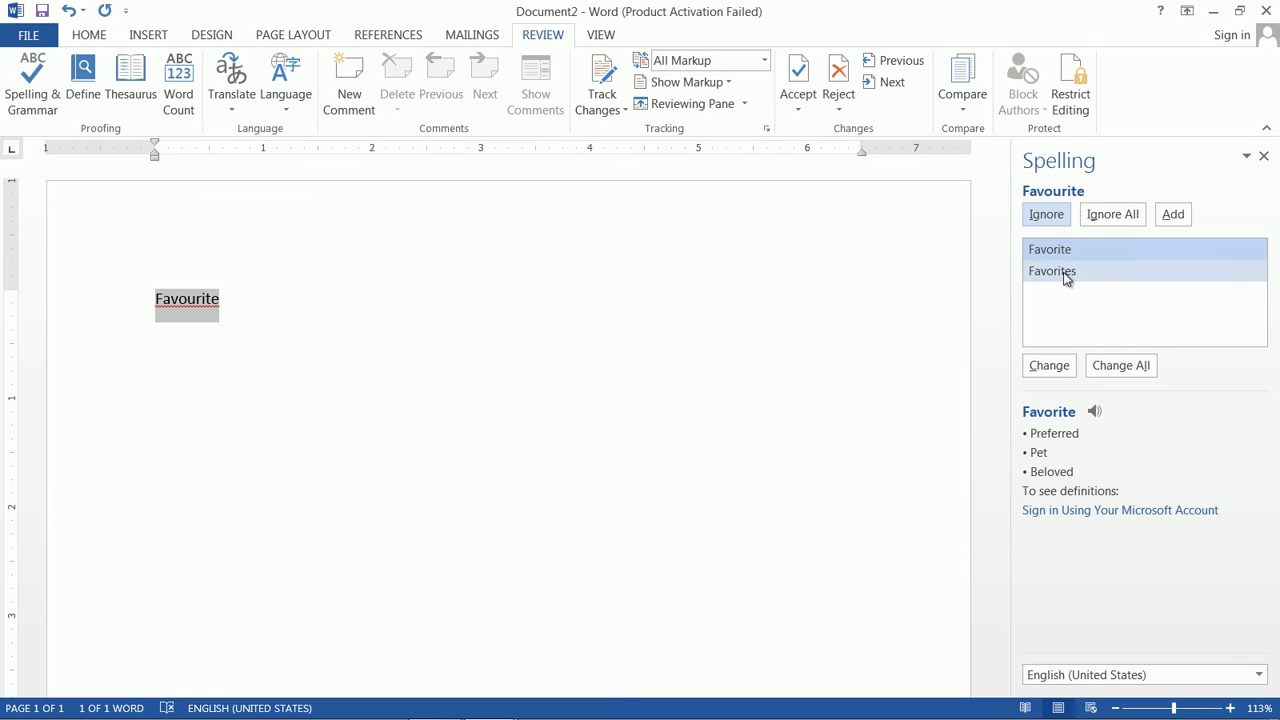
{"action": "left_click", "coordinate": [1066, 371]}
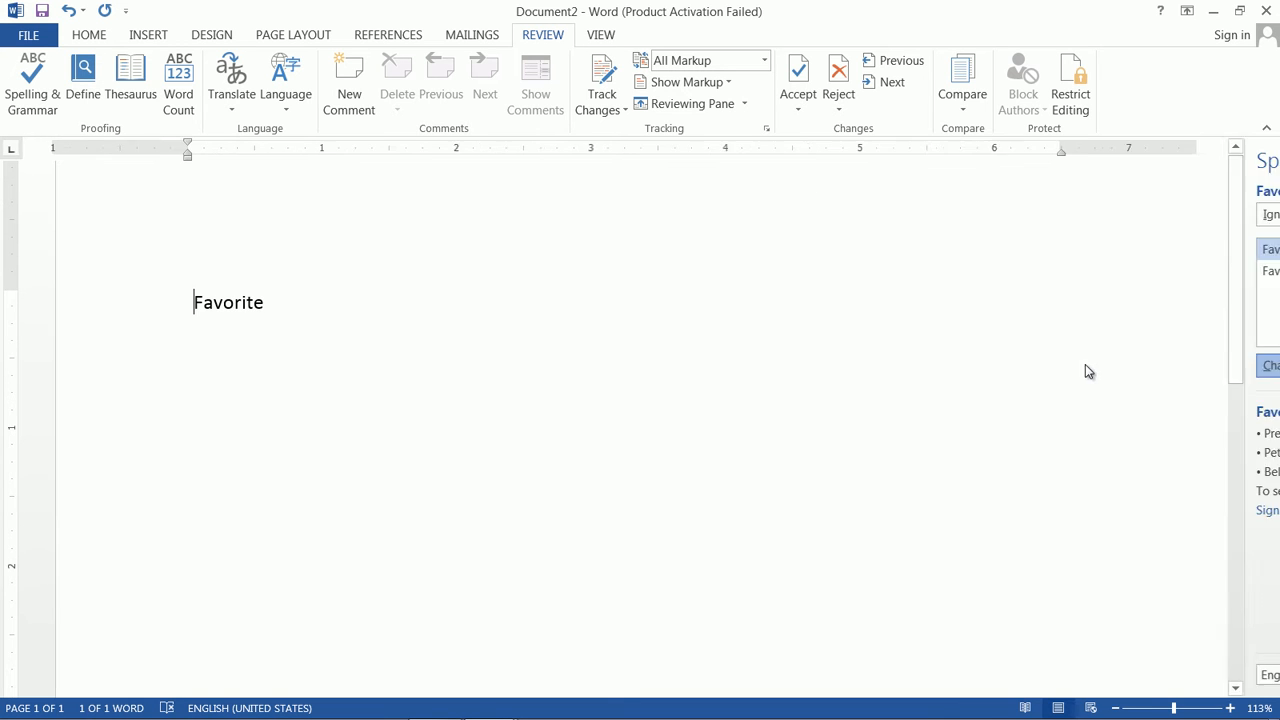
{"action": "left_click", "coordinate": [658, 420]}
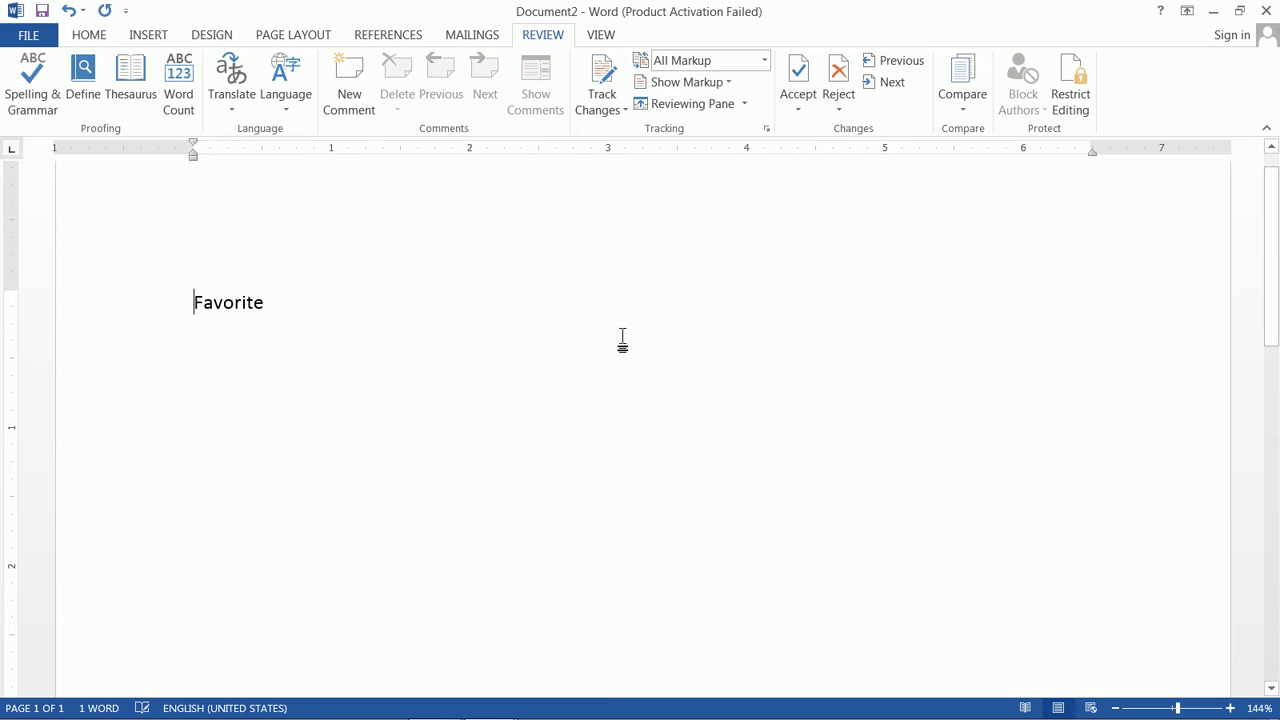
{"action": "key", "text": "ctrl+z"}
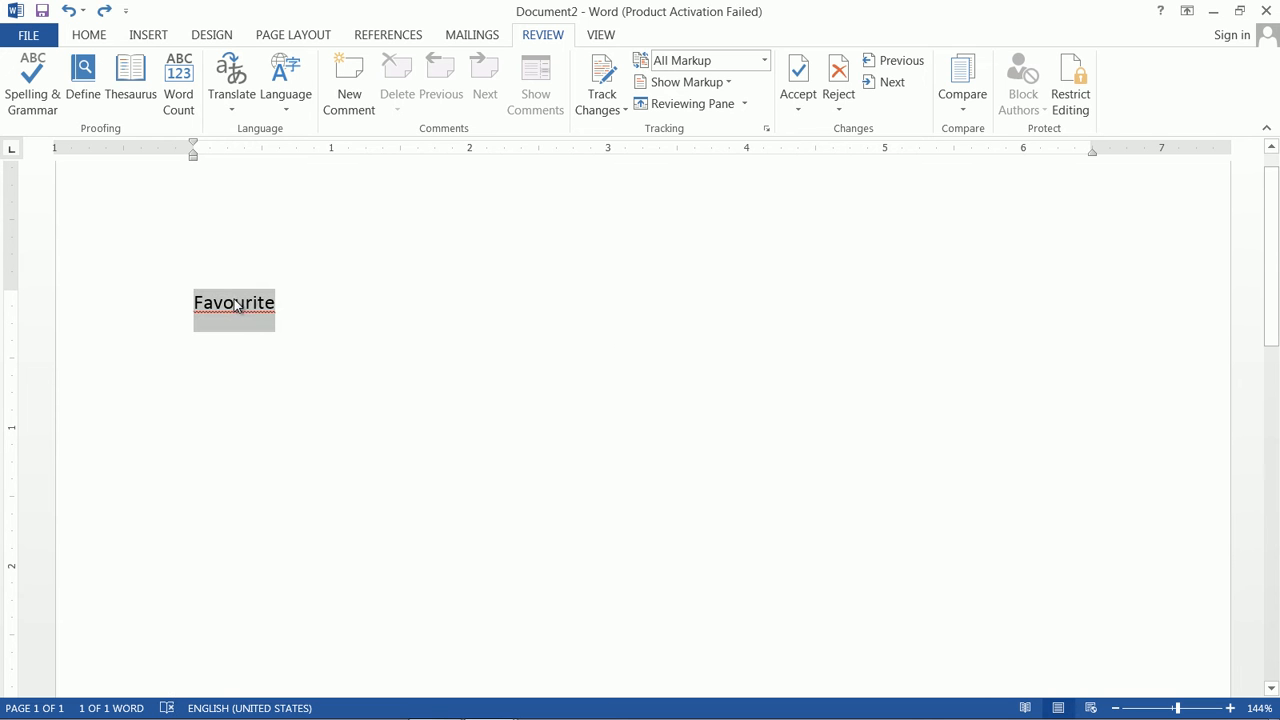
{"action": "right_click", "coordinate": [232, 305]}
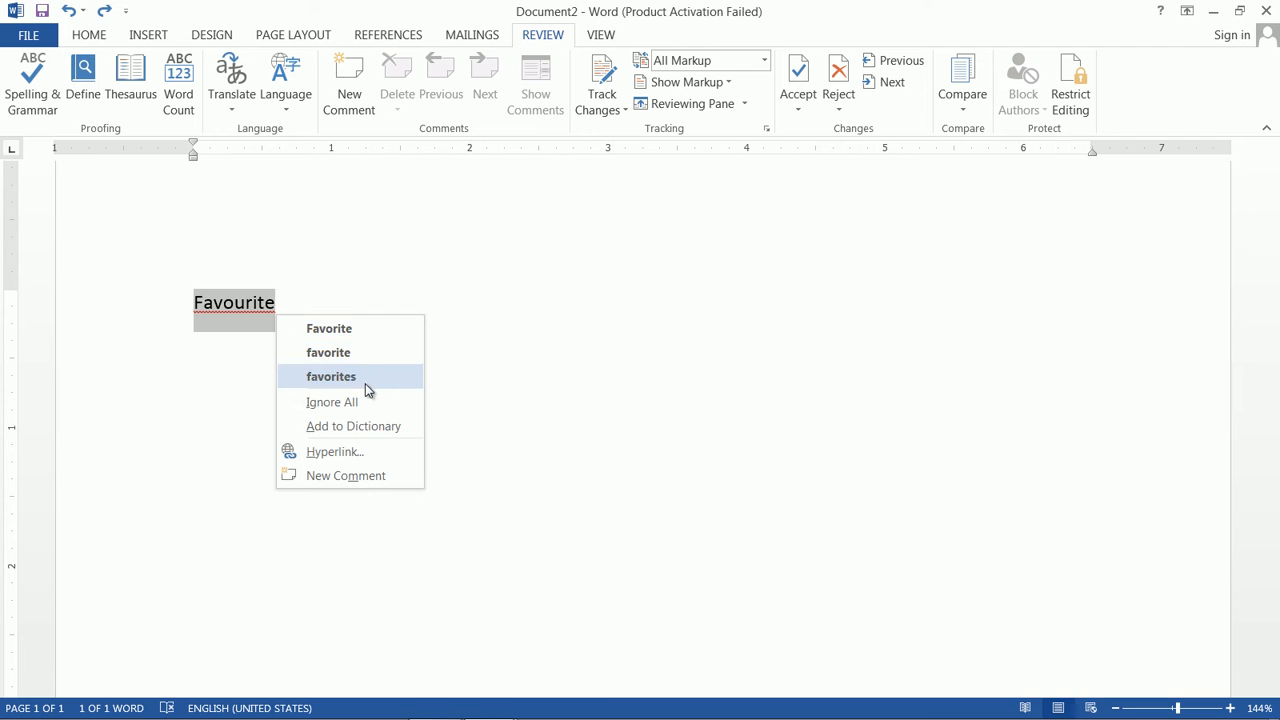
{"action": "left_click", "coordinate": [373, 328]}
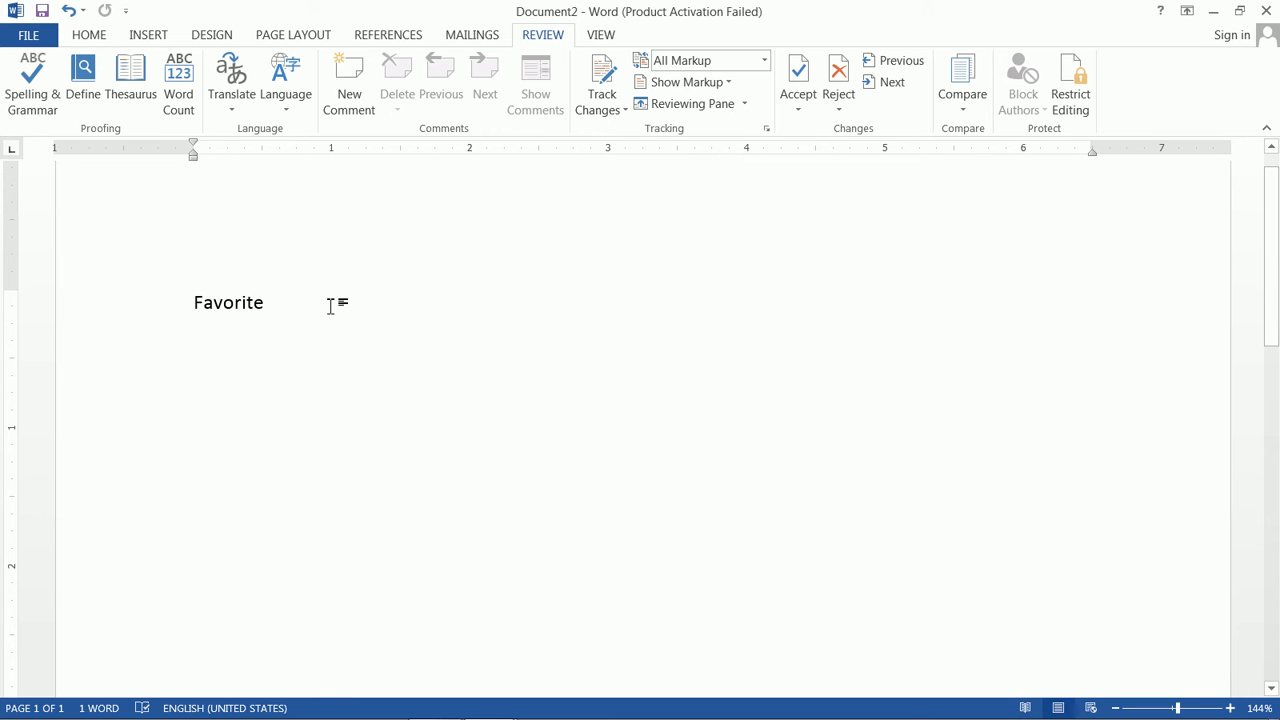
Step: Type 'Nashik' and have the spelling check ignore it
{"action": "type", "text": "Nashik"}
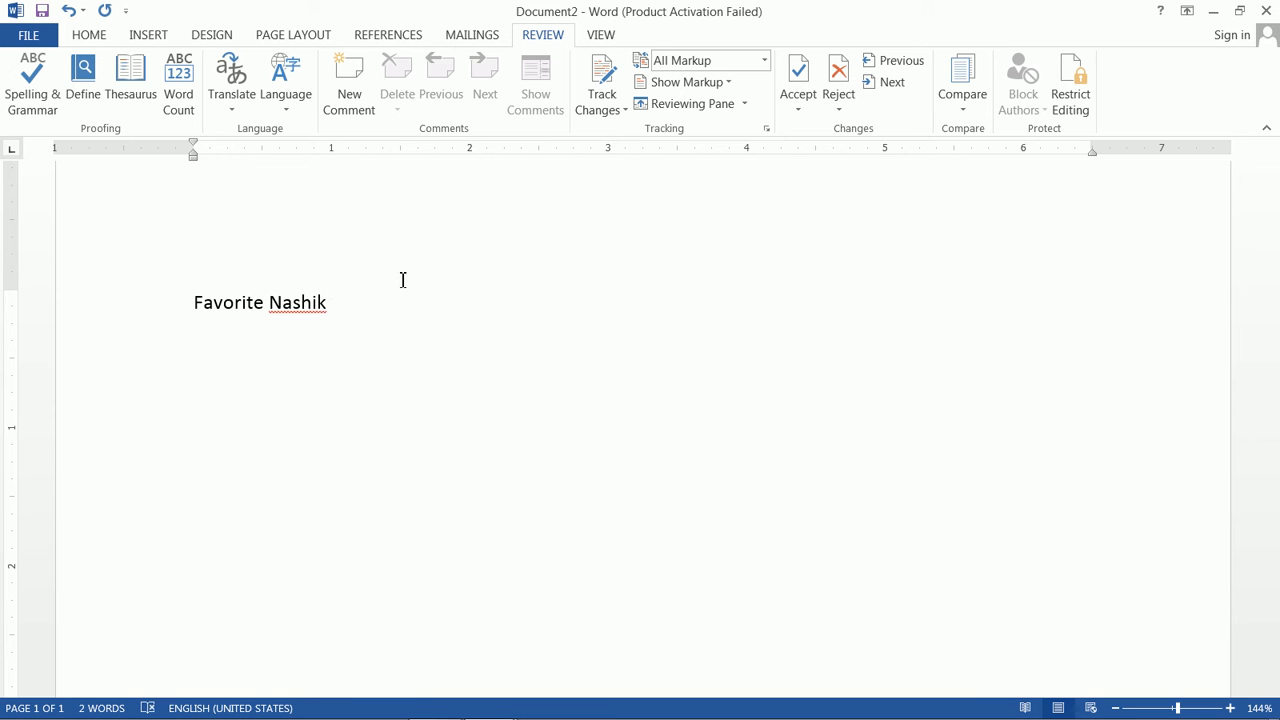
{"action": "right_click", "coordinate": [291, 312]}
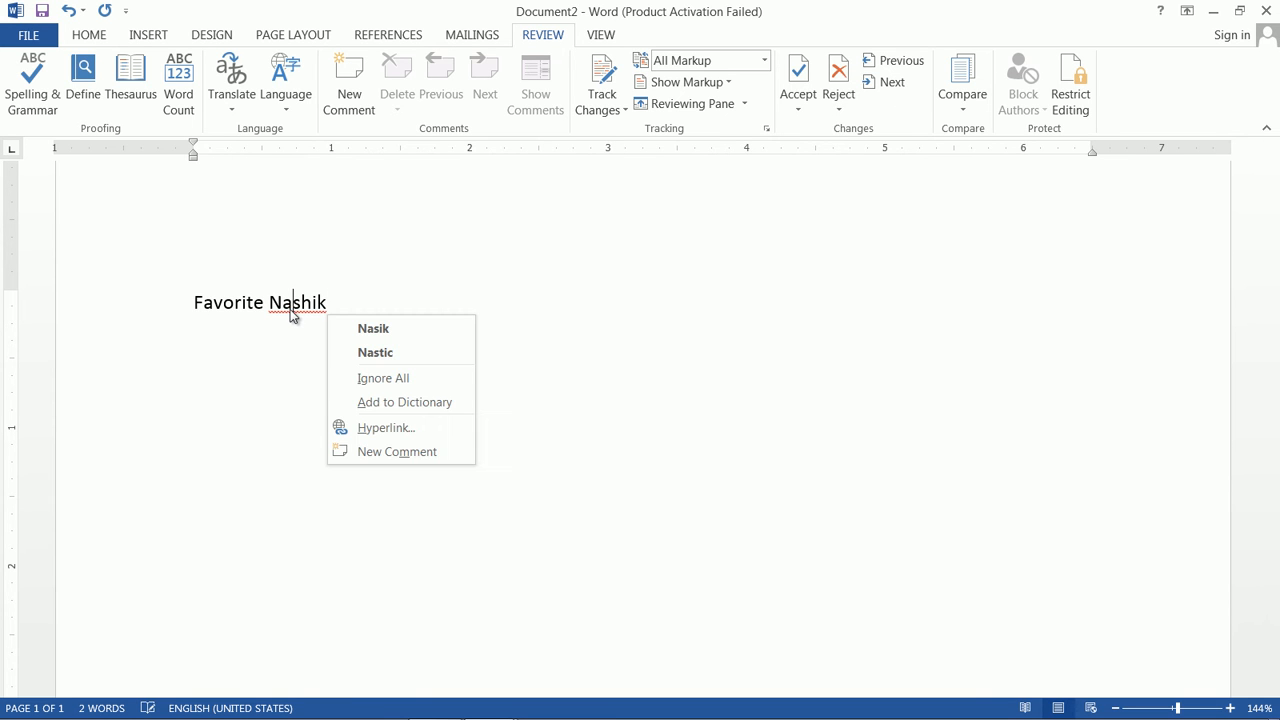
{"action": "left_click", "coordinate": [36, 102]}
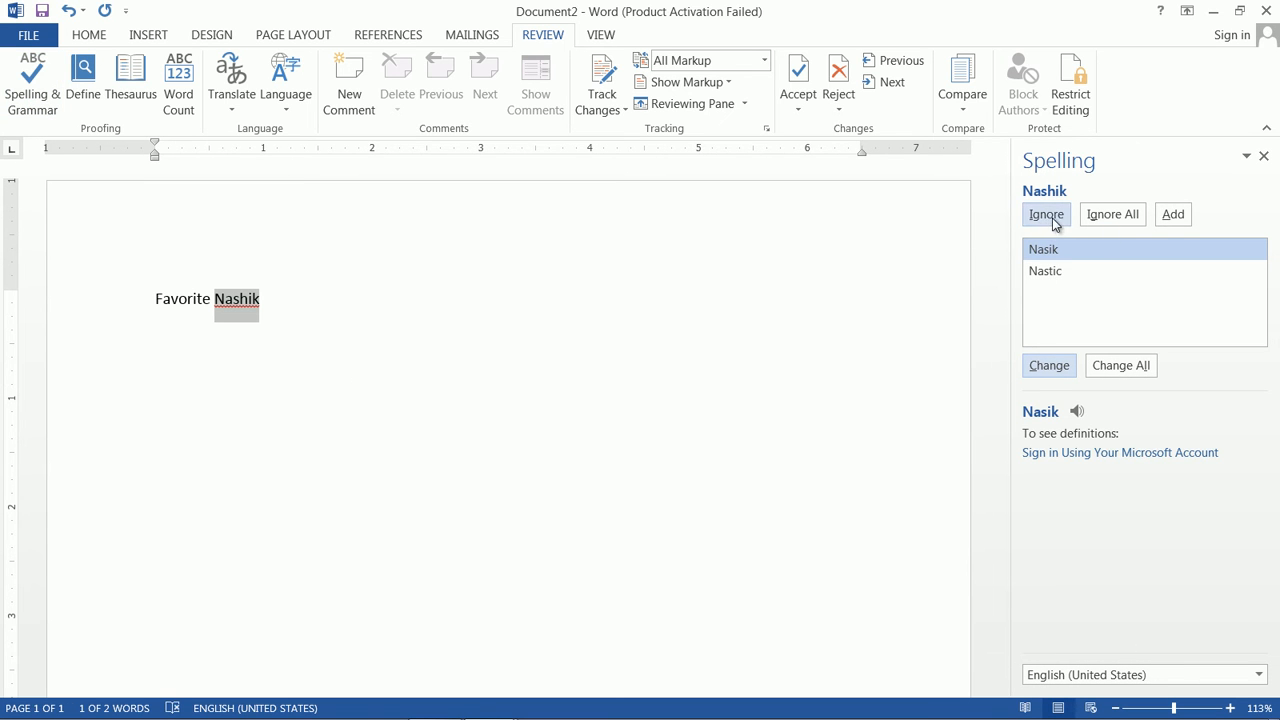
{"action": "left_click", "coordinate": [1047, 215]}
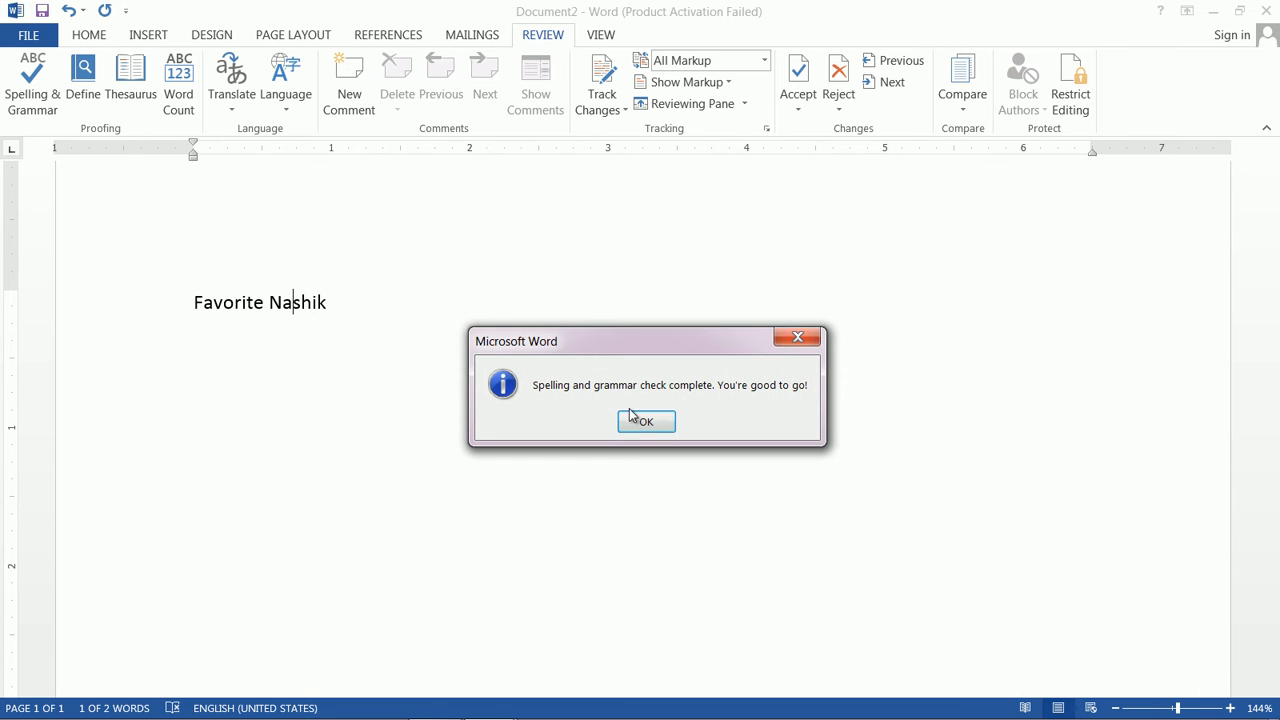
{"action": "left_click", "coordinate": [647, 421]}
Step: Review the right-click spelling suggestions for Nashik, leaving it unchanged
{"action": "left_click", "coordinate": [371, 303]}
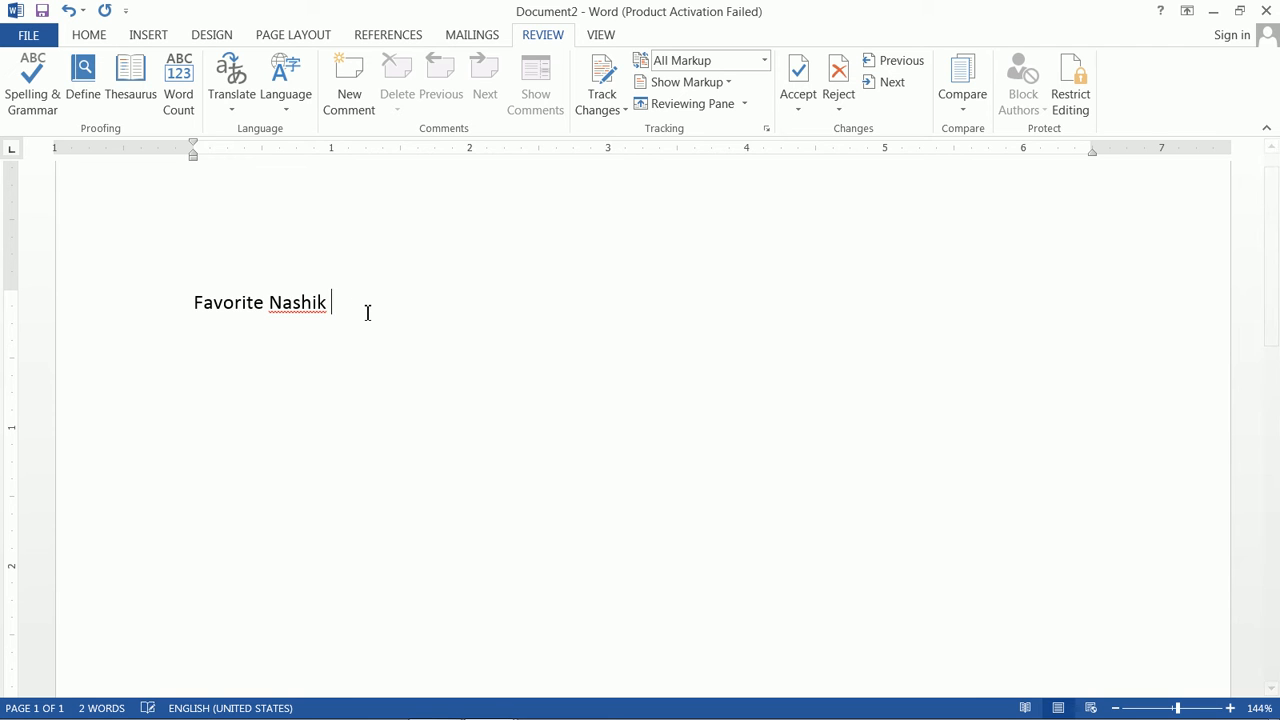
{"action": "right_click", "coordinate": [289, 311]}
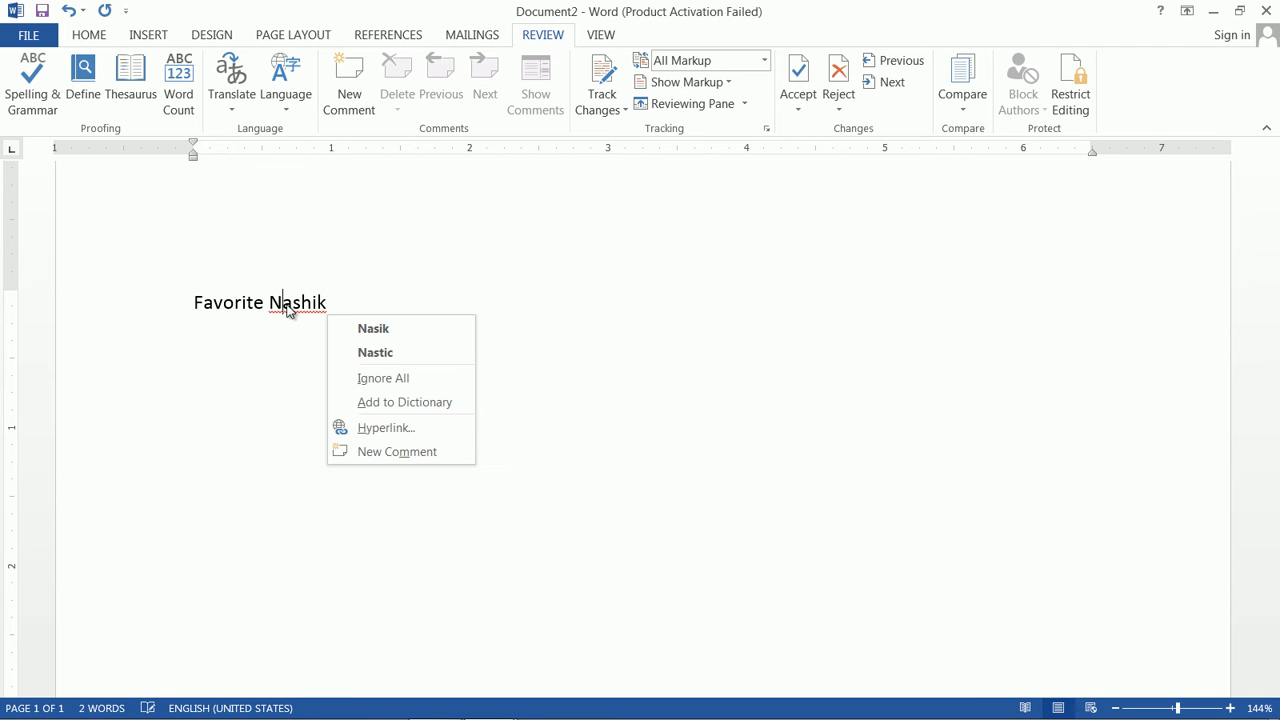
{"action": "left_click", "coordinate": [298, 310]}
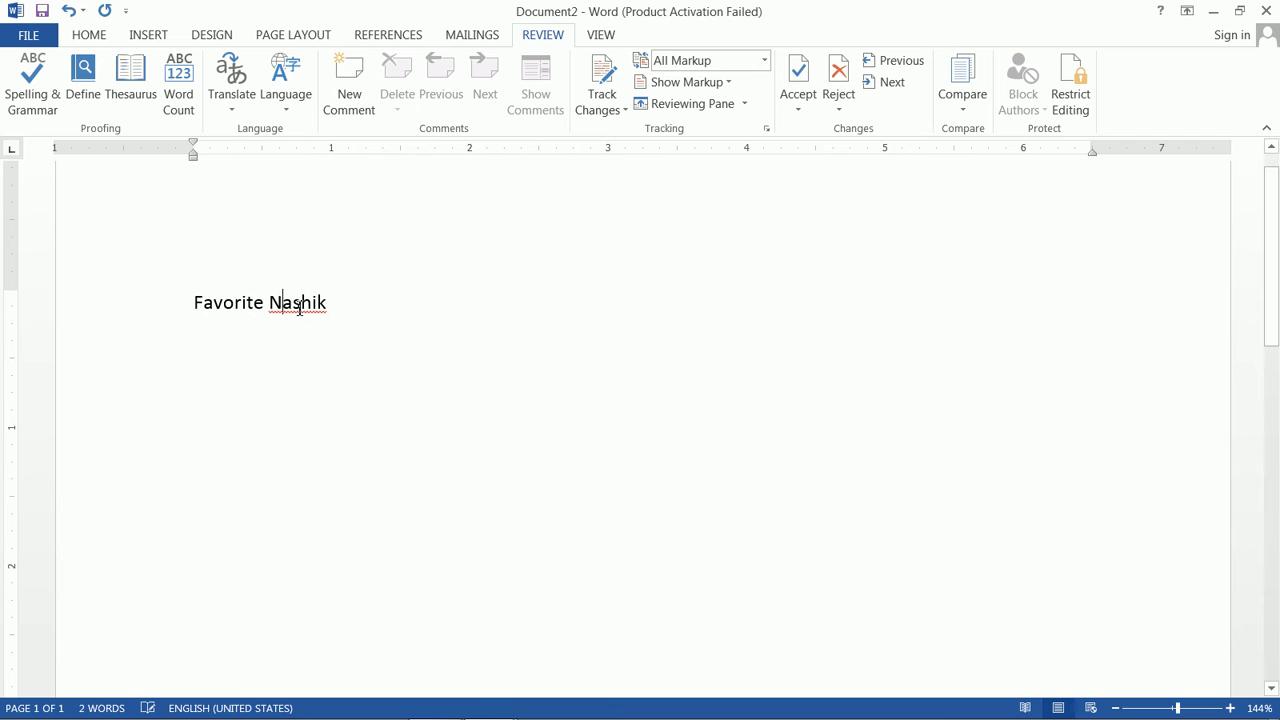
{"action": "right_click", "coordinate": [302, 306]}
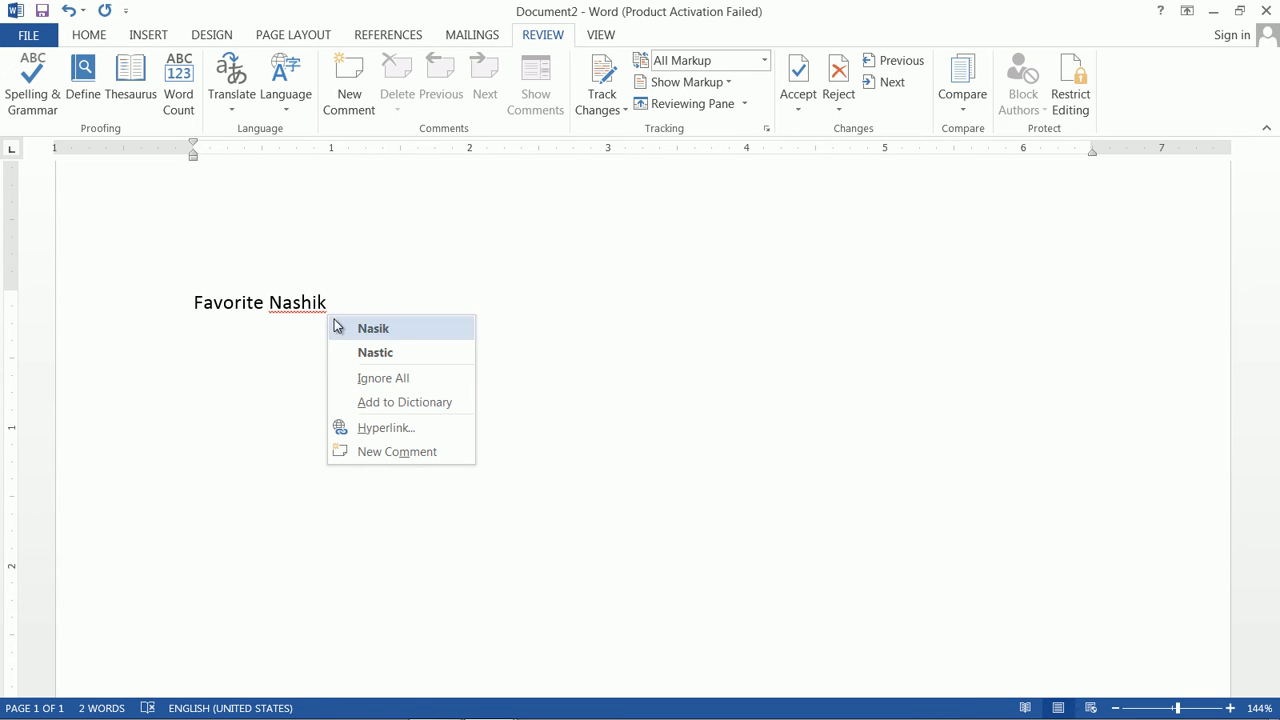
Step: Replace the Favorite Nashik line with three sample paragraphs generated by =rand(3)
{"action": "left_click", "coordinate": [357, 300]}
{"action": "left_click_drag", "start_coordinate": [343, 300], "coordinate": [214, 298]}
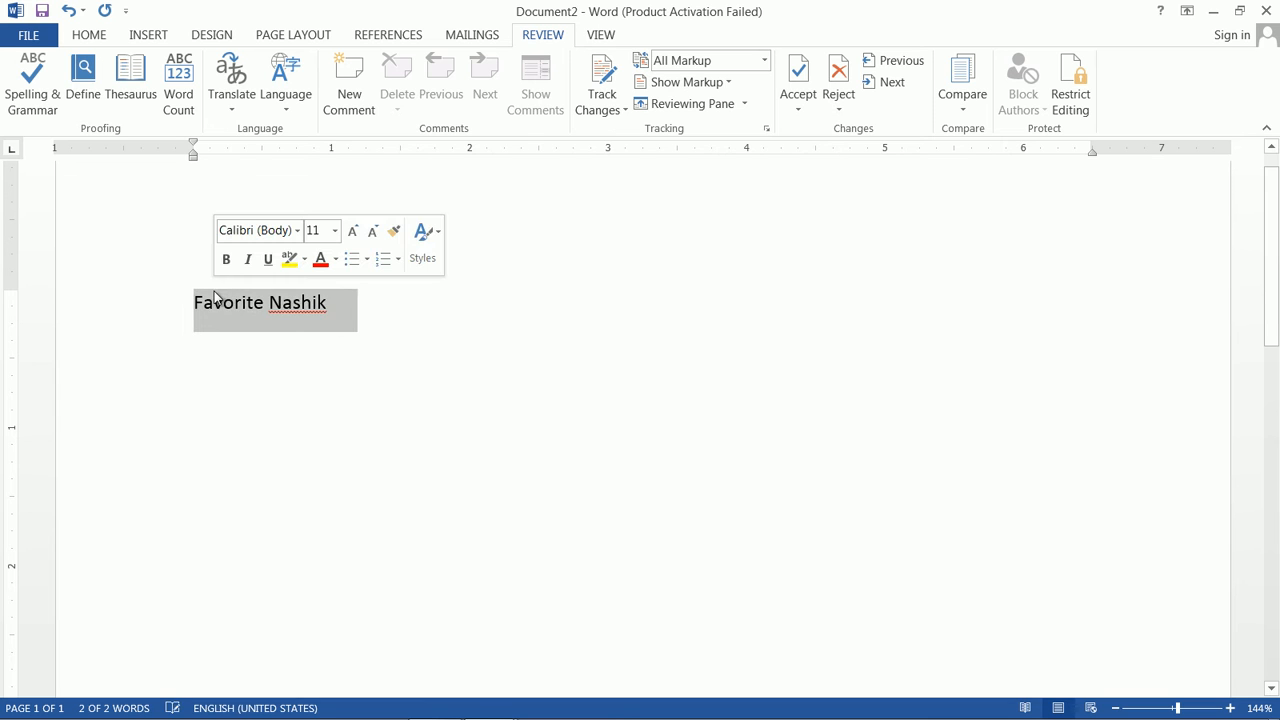
{"action": "key", "text": "Delete"}
{"action": "type", "text": "=rand("}
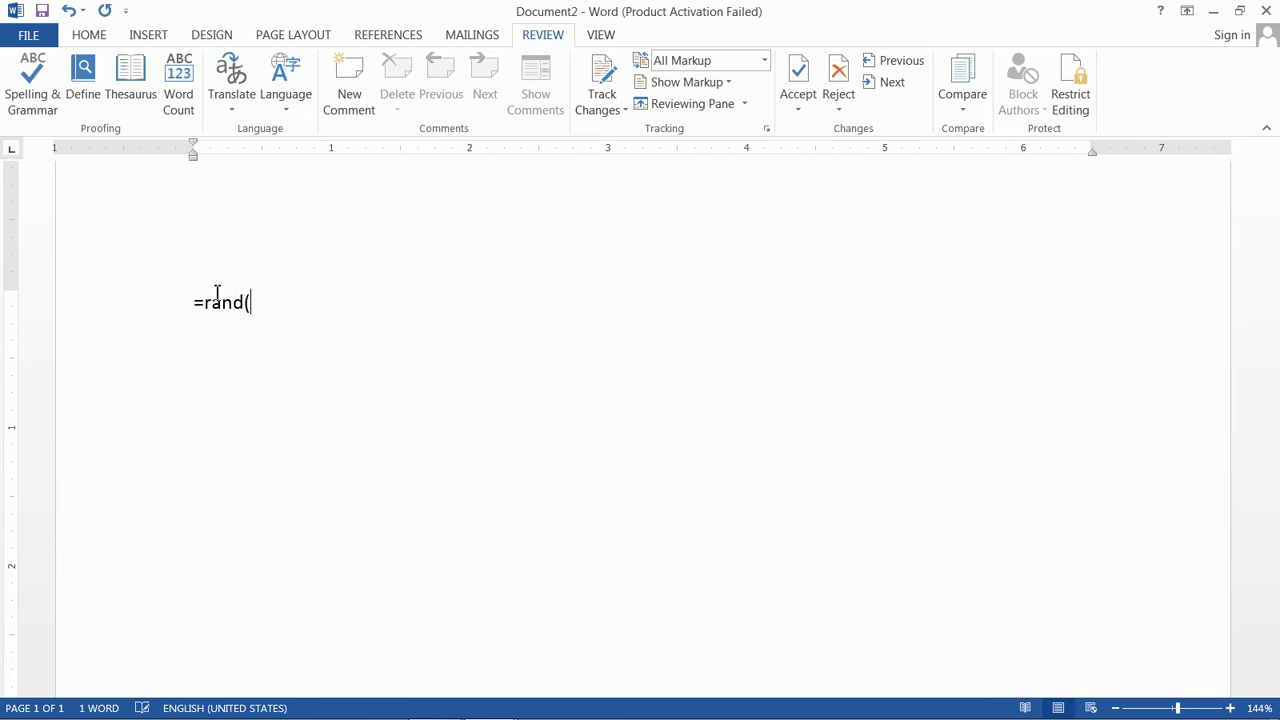
{"action": "type", "text": "3)"}
{"action": "key", "text": "Return"}
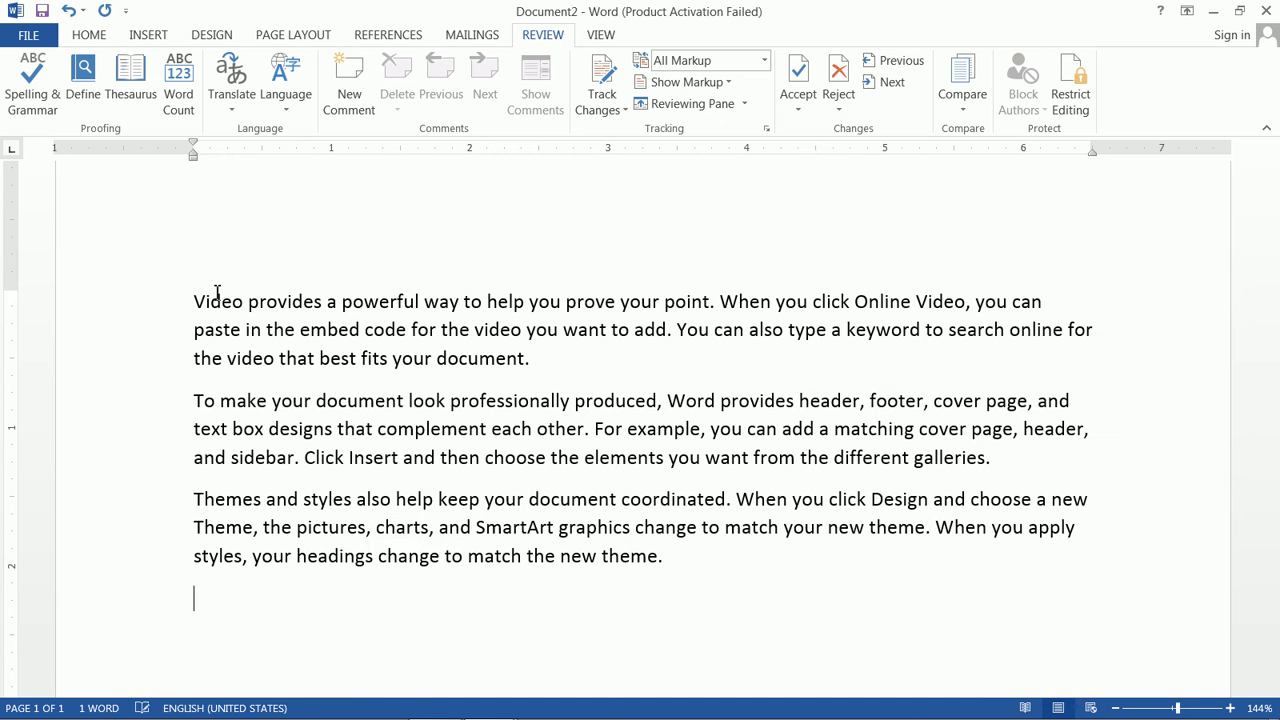
Step: Insert stray 'e' letters to misspell words like proviedes, caen, exameple and coeordinated
{"action": "left_click", "coordinate": [294, 302]}
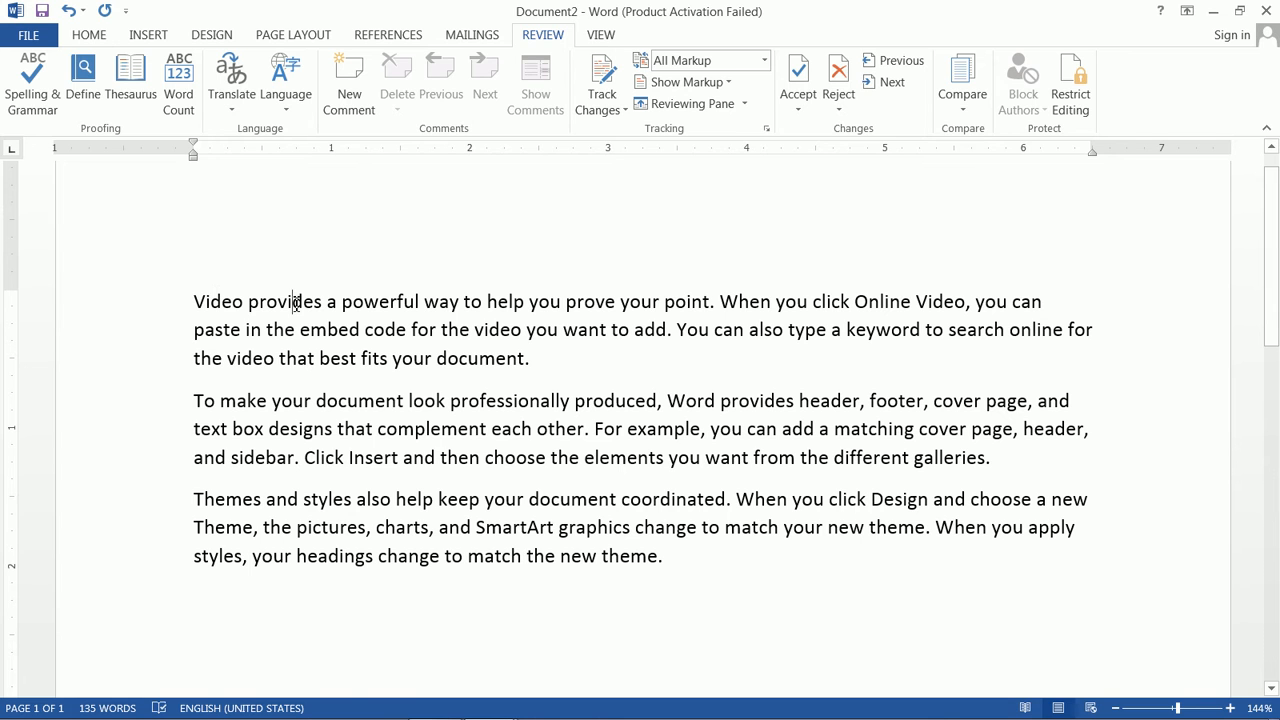
{"action": "type", "text": "em"}
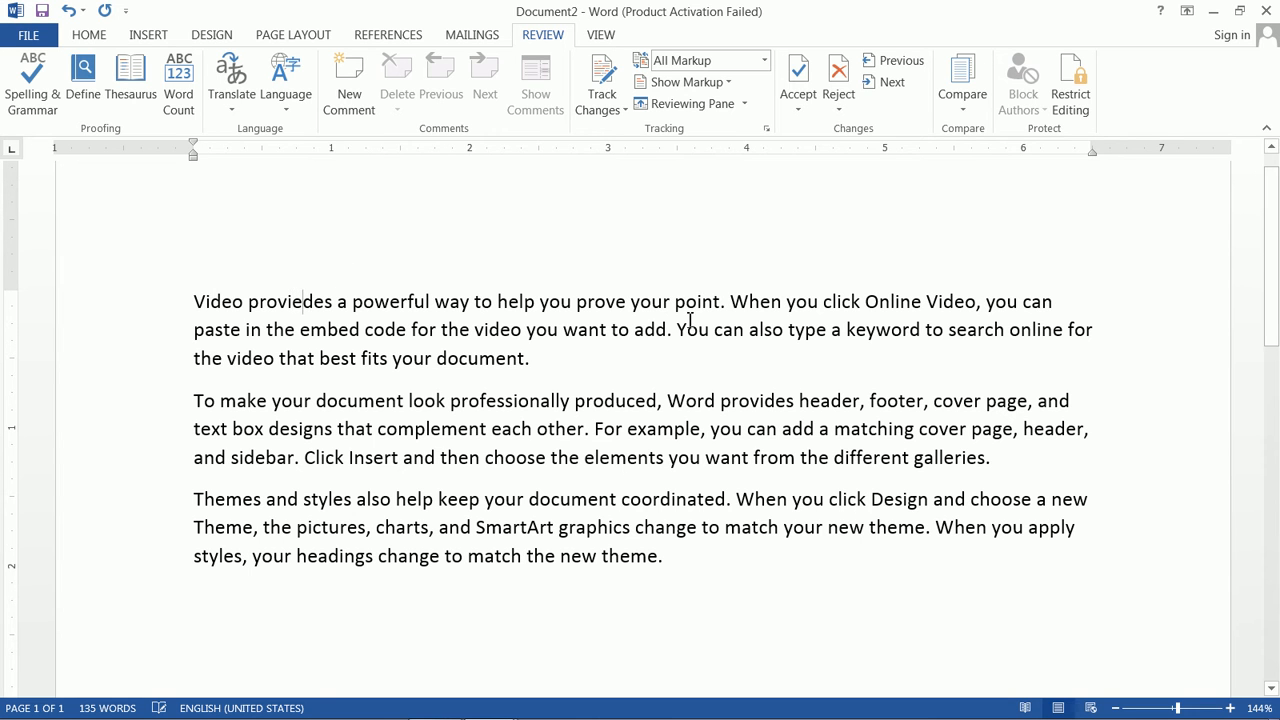
{"action": "type", "text": "e"}
{"action": "left_click", "coordinate": [683, 428]}
{"action": "type", "text": "e"}
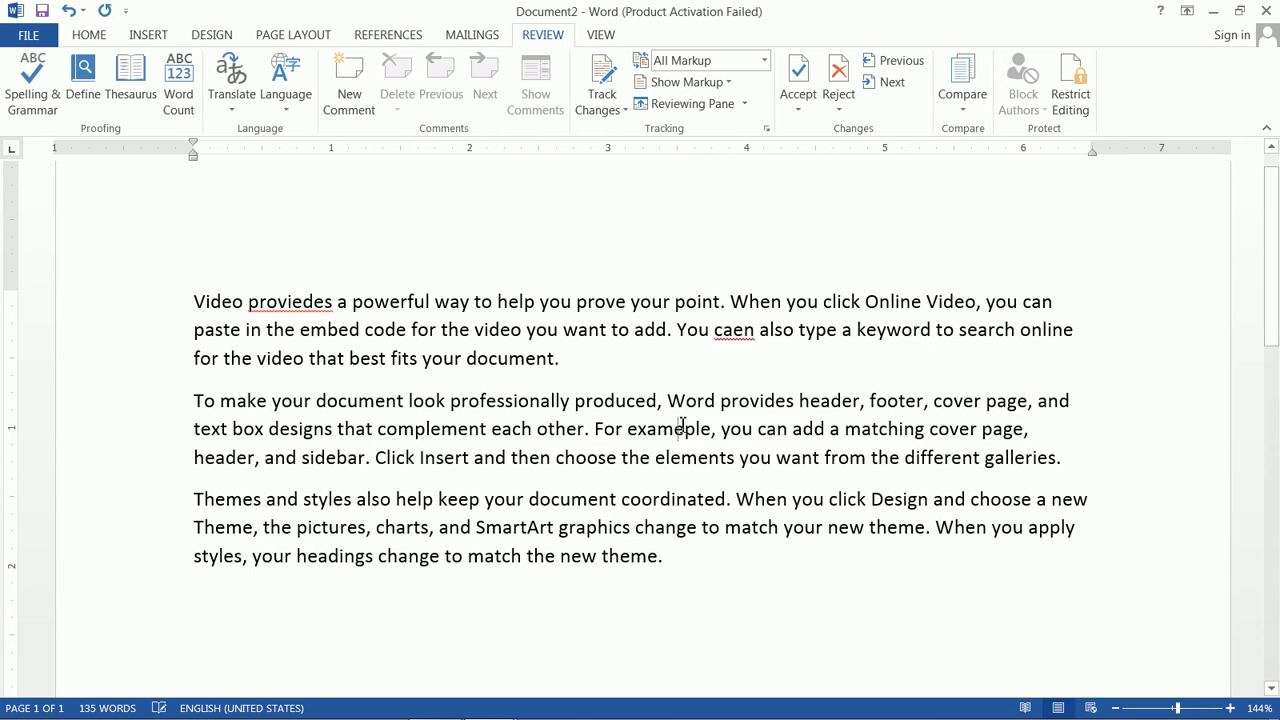
{"action": "left_click", "coordinate": [645, 500]}
{"action": "type", "text": "e"}
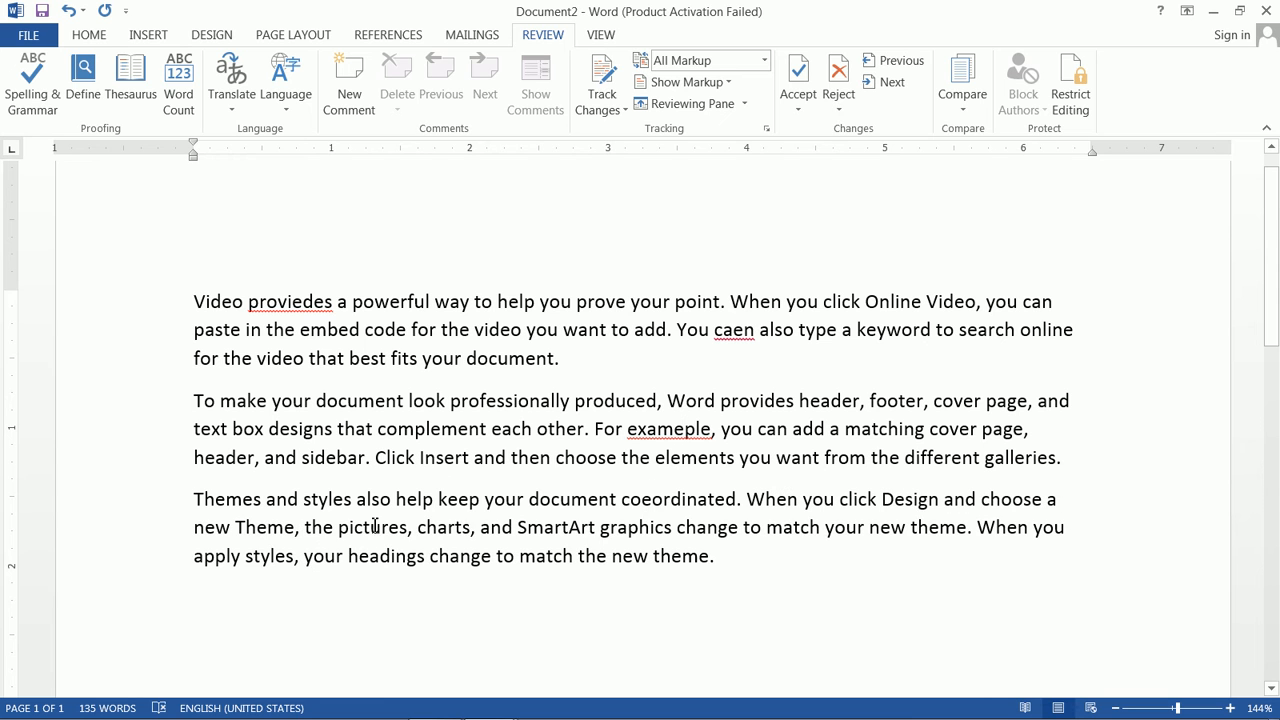
{"action": "left_click", "coordinate": [380, 526]}
{"action": "type", "text": "e"}
{"action": "left_click", "coordinate": [646, 530]}
{"action": "type", "text": "e"}
{"action": "left_click", "coordinate": [808, 606]}
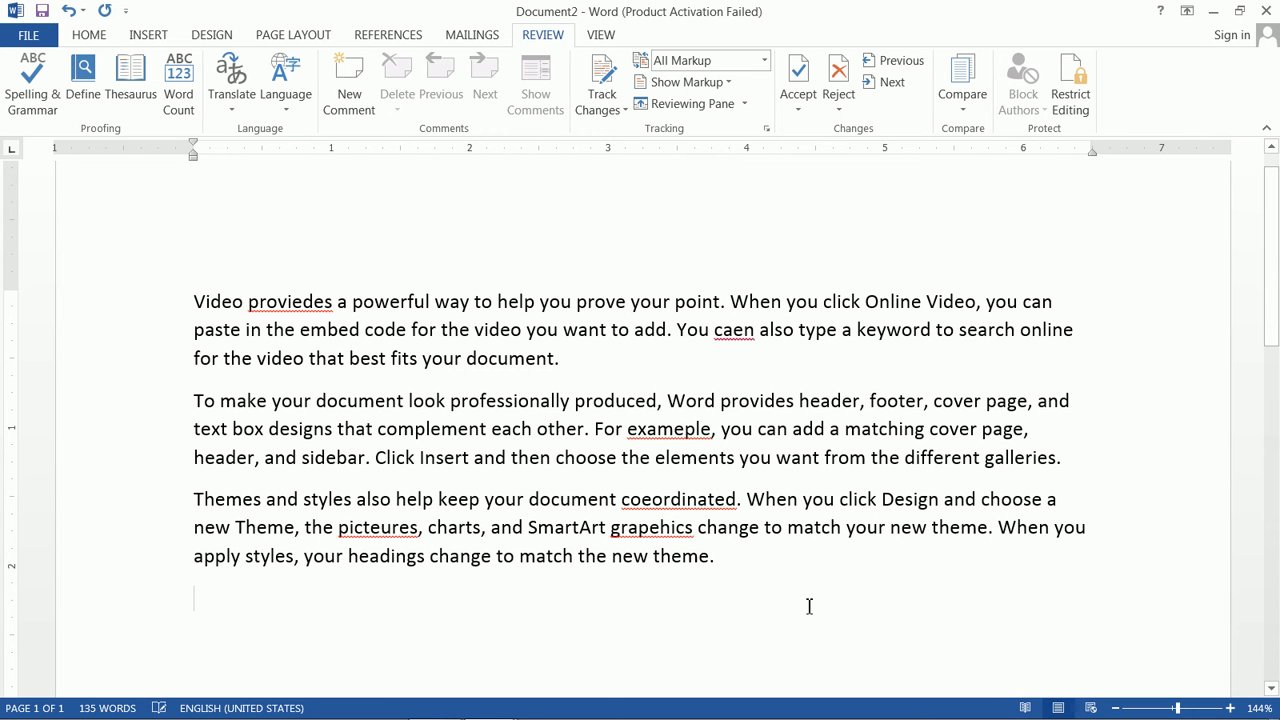
Step: Accept the spelling fixes provides, can, example (Change All), coordinated, pictures and graphics
{"action": "left_click", "coordinate": [40, 100]}
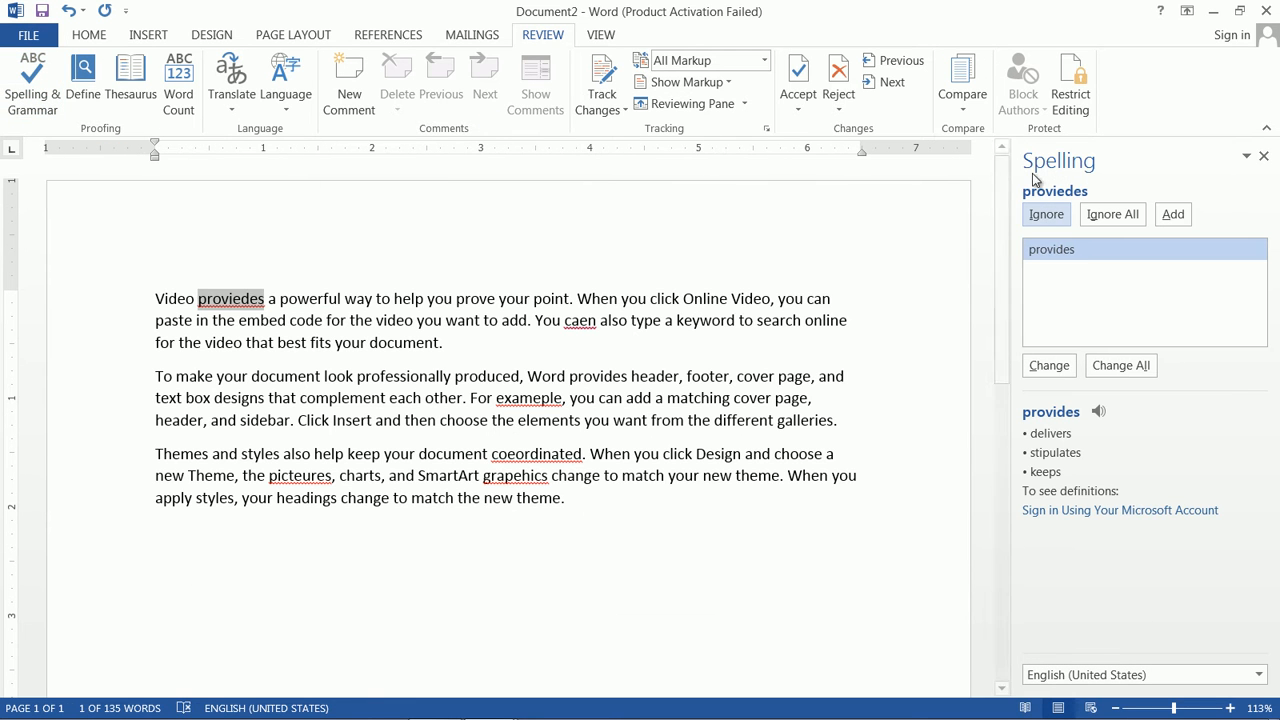
{"action": "left_click", "coordinate": [1049, 365]}
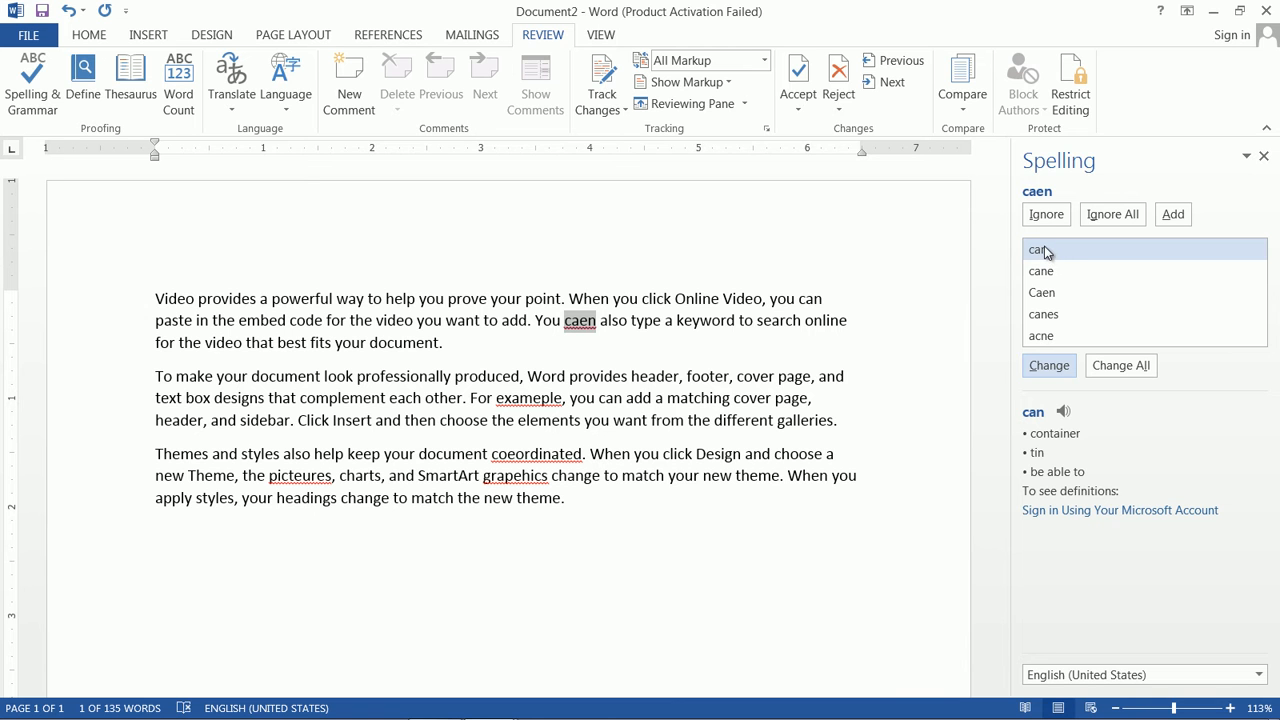
{"action": "left_click", "coordinate": [1050, 366]}
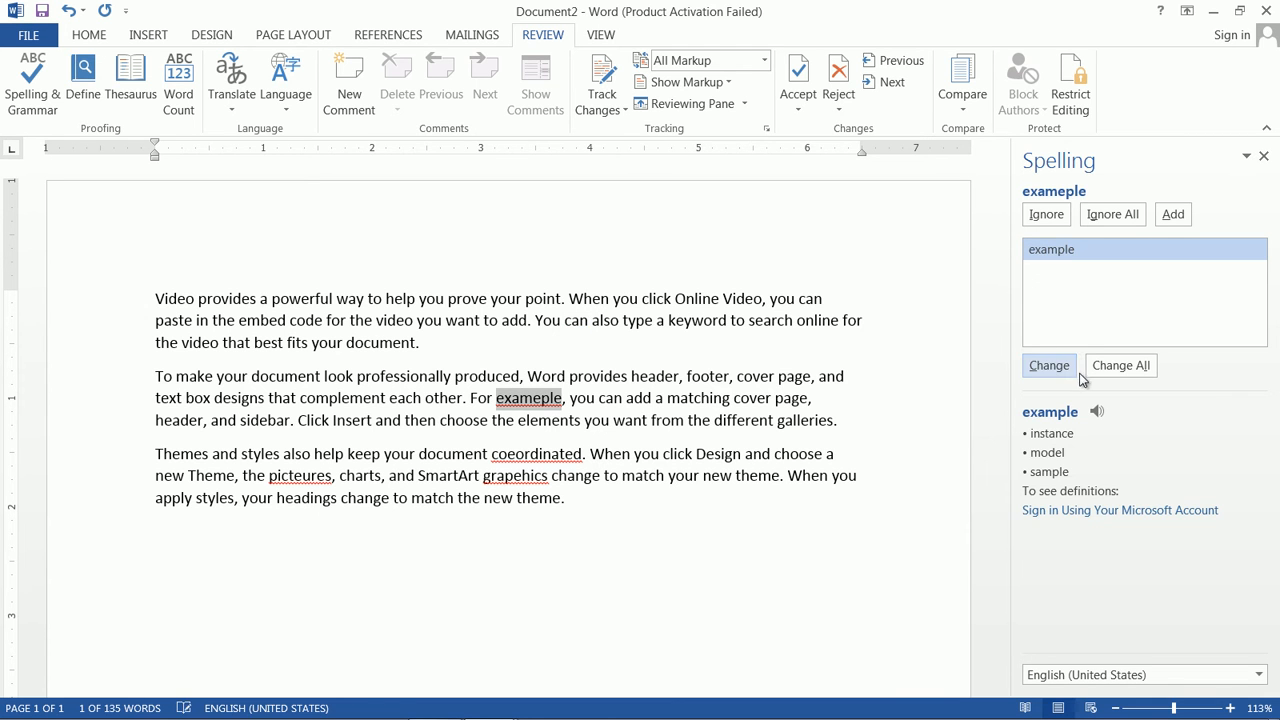
{"action": "left_click", "coordinate": [1114, 367]}
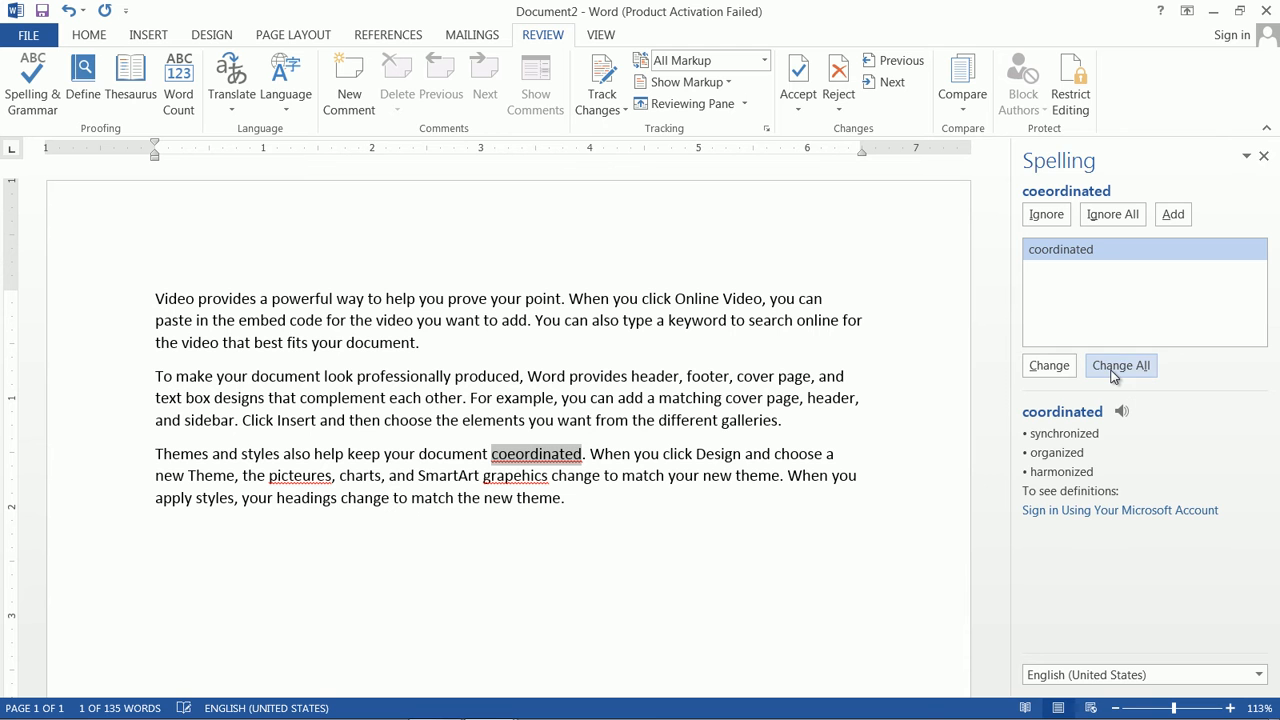
{"action": "left_click", "coordinate": [1049, 366]}
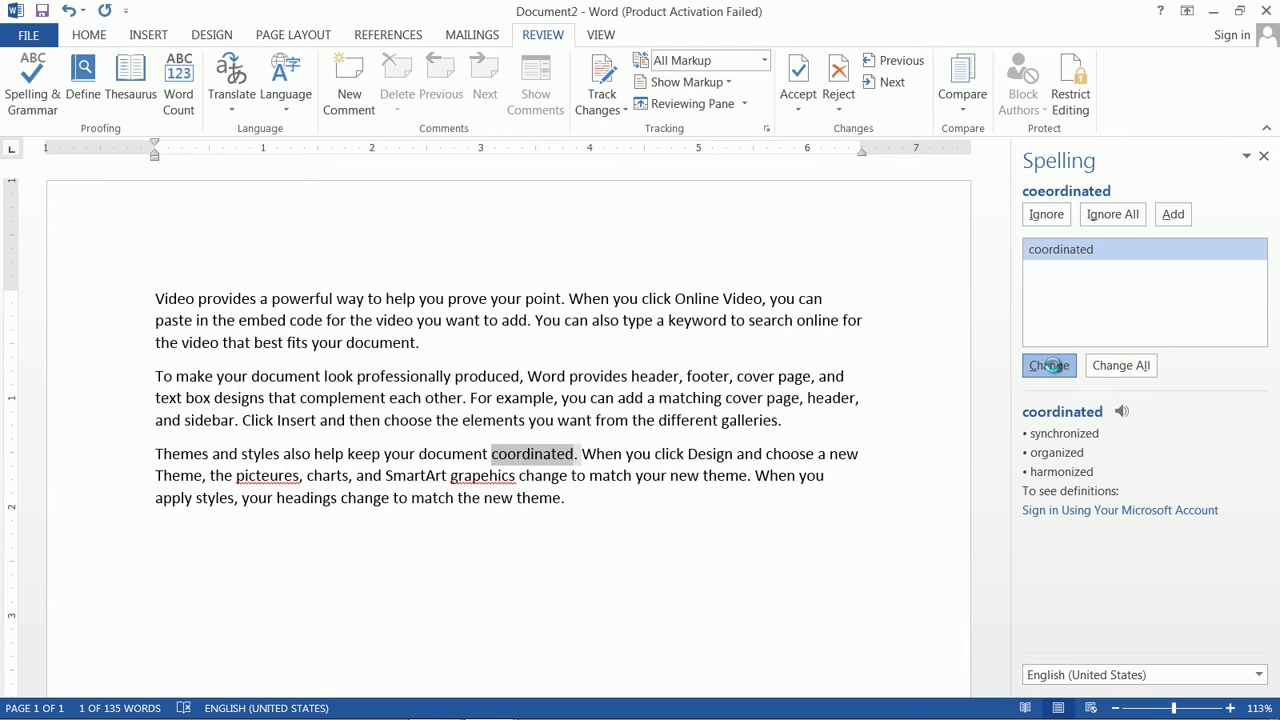
{"action": "left_click", "coordinate": [1049, 366]}
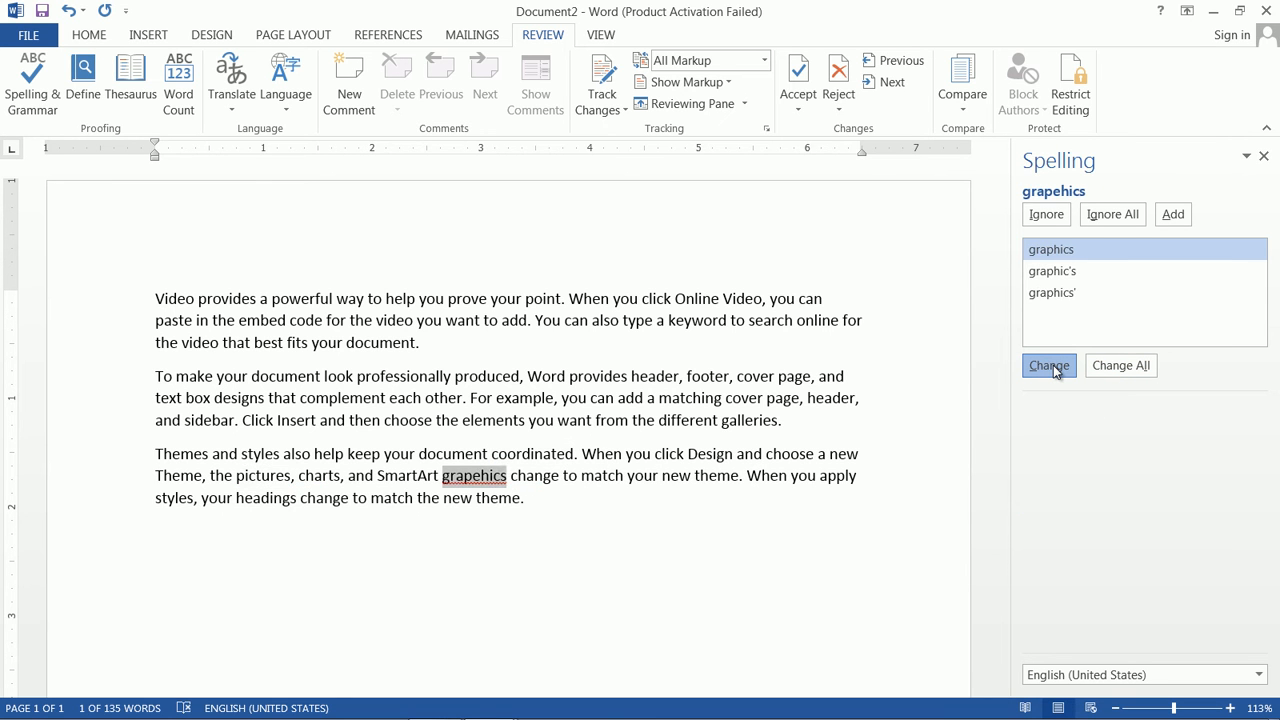
{"action": "left_click", "coordinate": [1052, 366]}
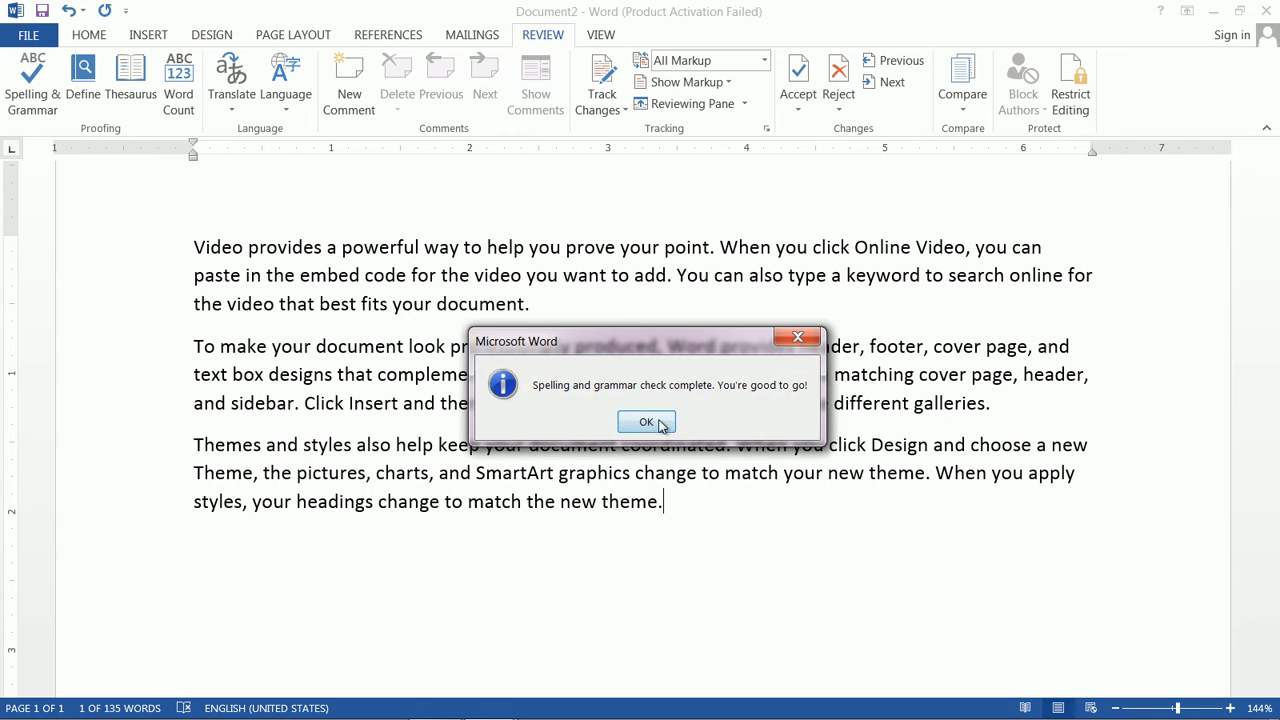
{"action": "left_click", "coordinate": [646, 420]}
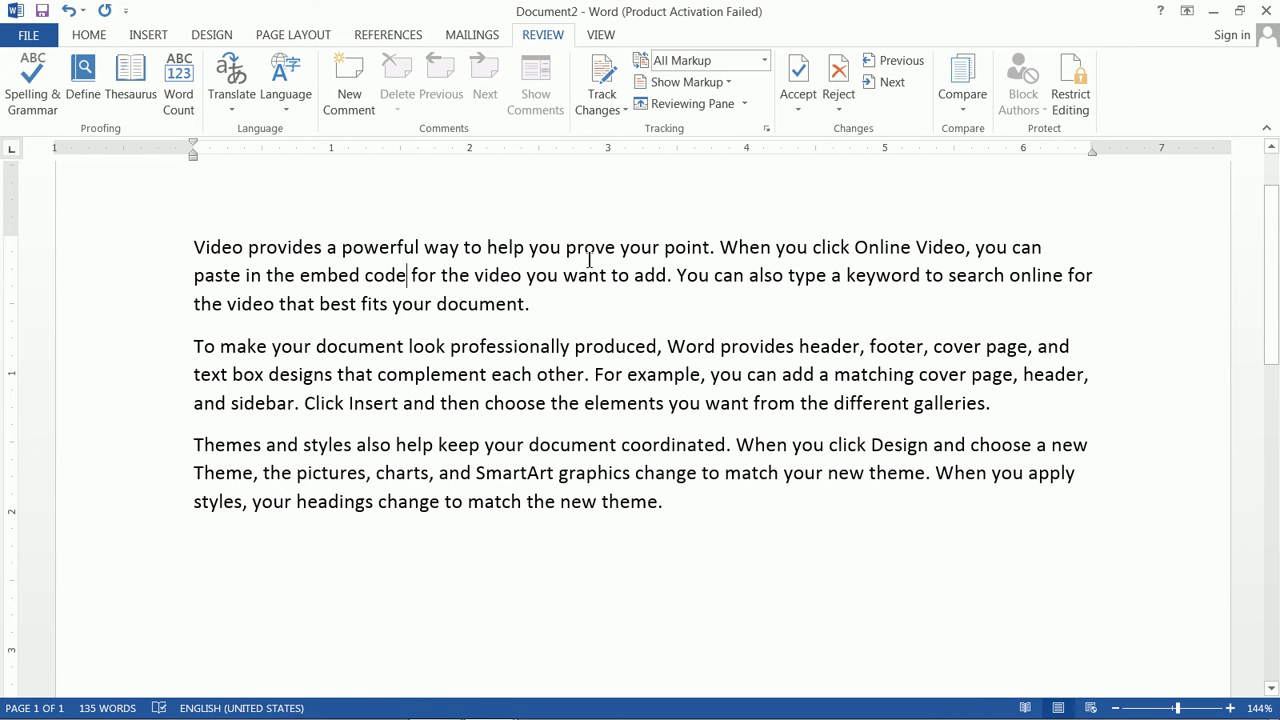
Step: Add a comma after 'embed code' and let the grammar check remove the doubled space
{"action": "type", "text": ","}
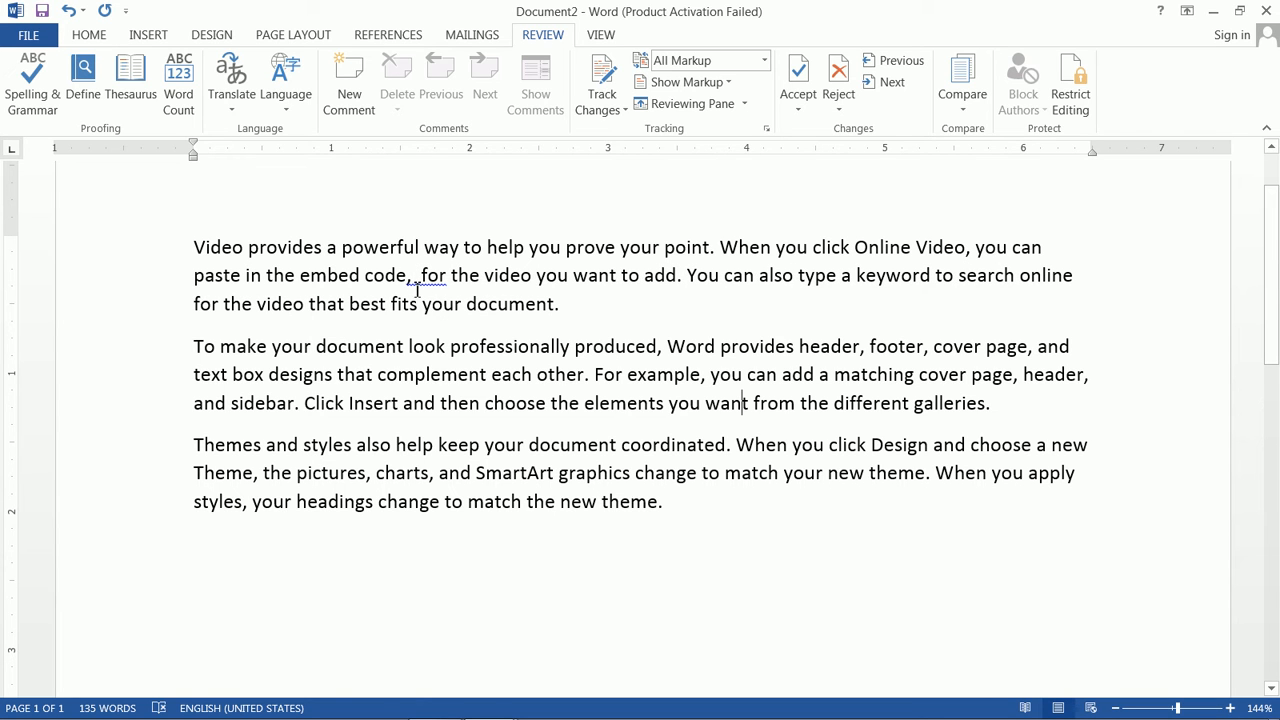
{"action": "left_click", "coordinate": [538, 277]}
{"action": "left_click", "coordinate": [42, 97]}
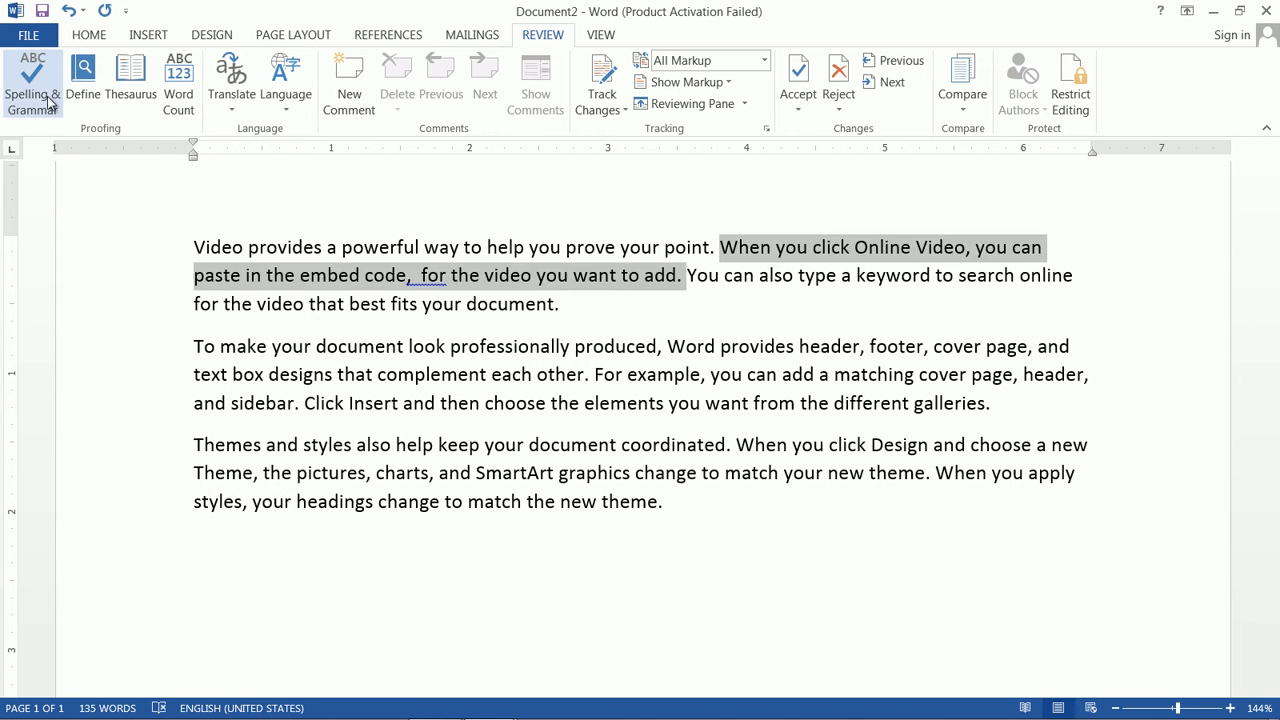
{"action": "left_click", "coordinate": [1076, 367]}
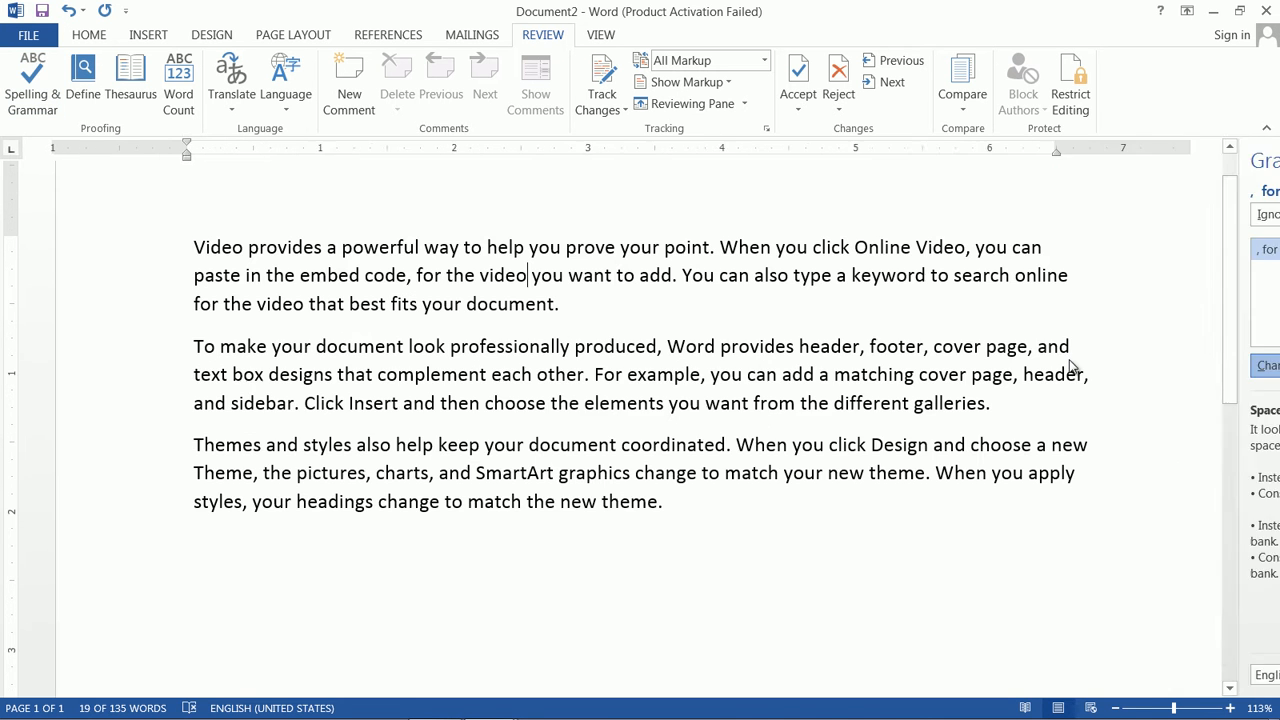
{"action": "left_click", "coordinate": [661, 423]}
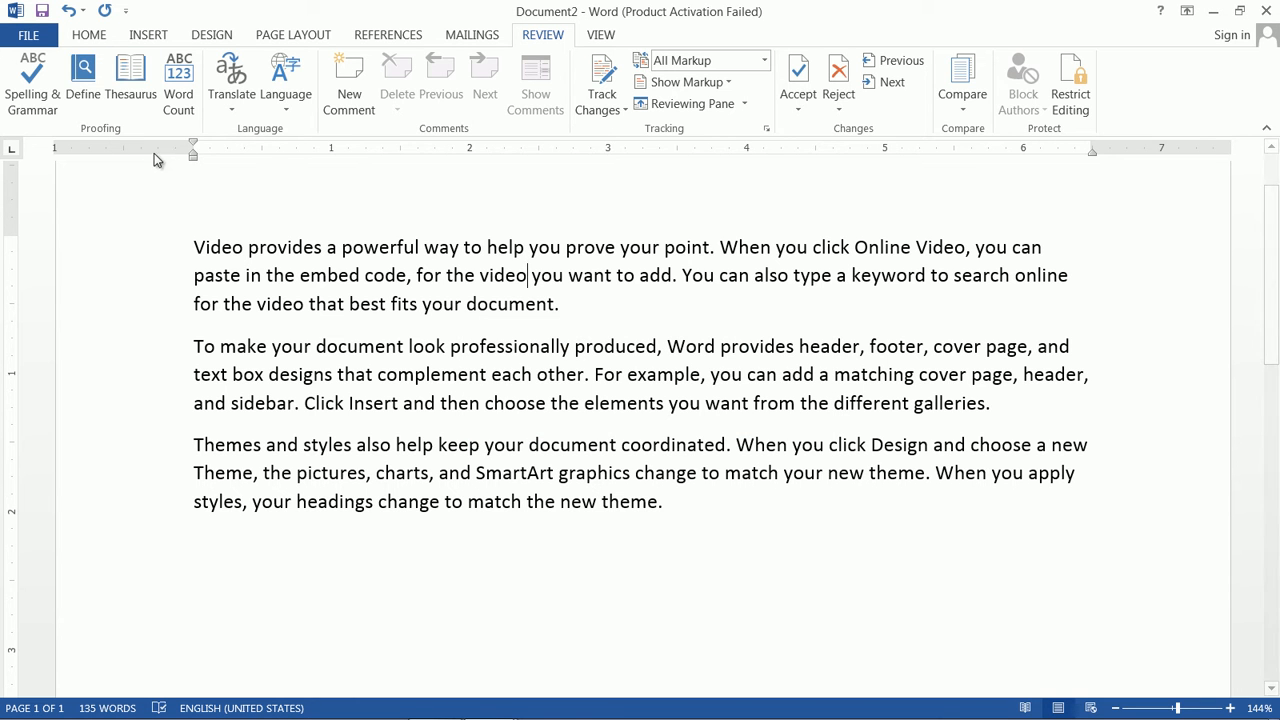
{"action": "left_click", "coordinate": [83, 100]}
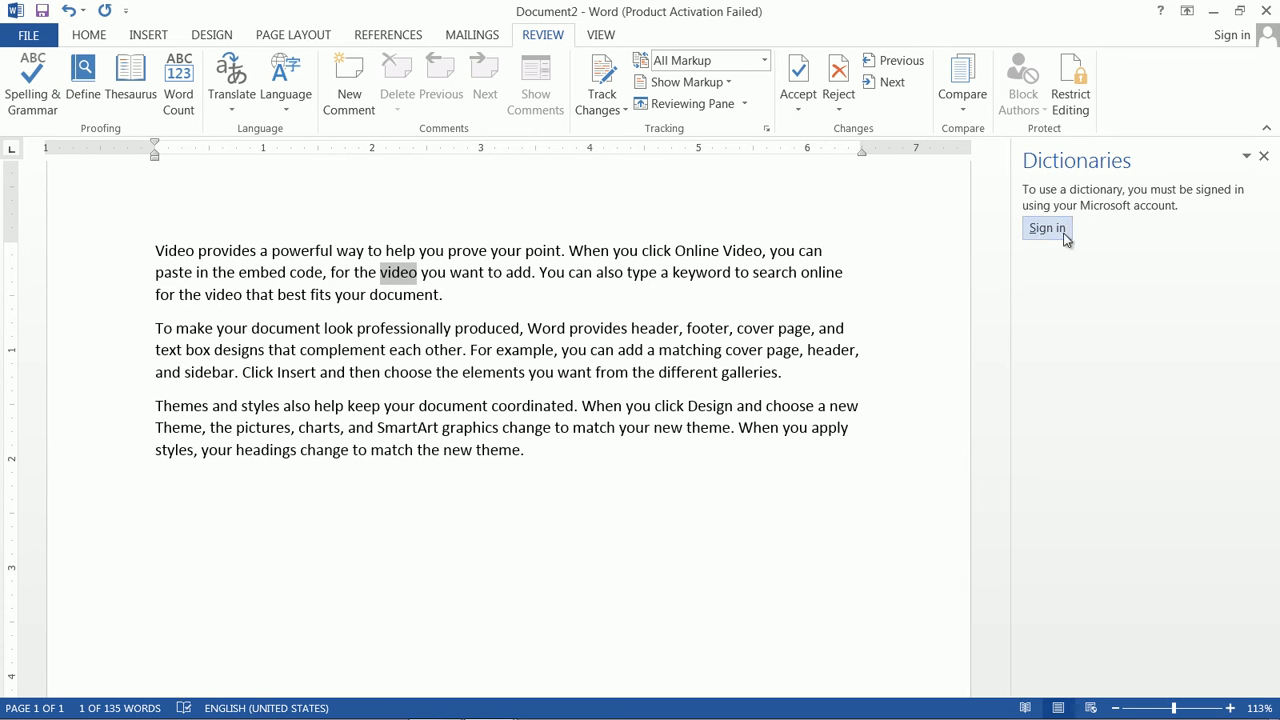
{"action": "left_click", "coordinate": [1264, 158]}
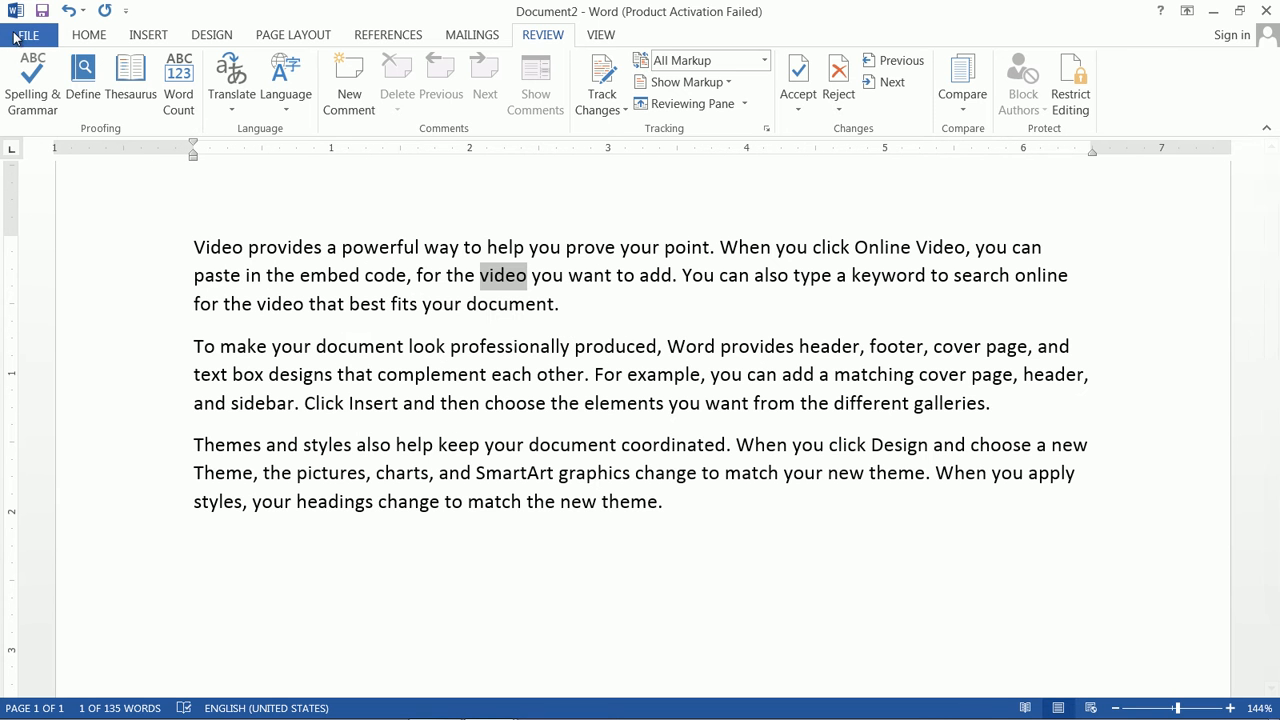
{"action": "left_click", "coordinate": [135, 83]}
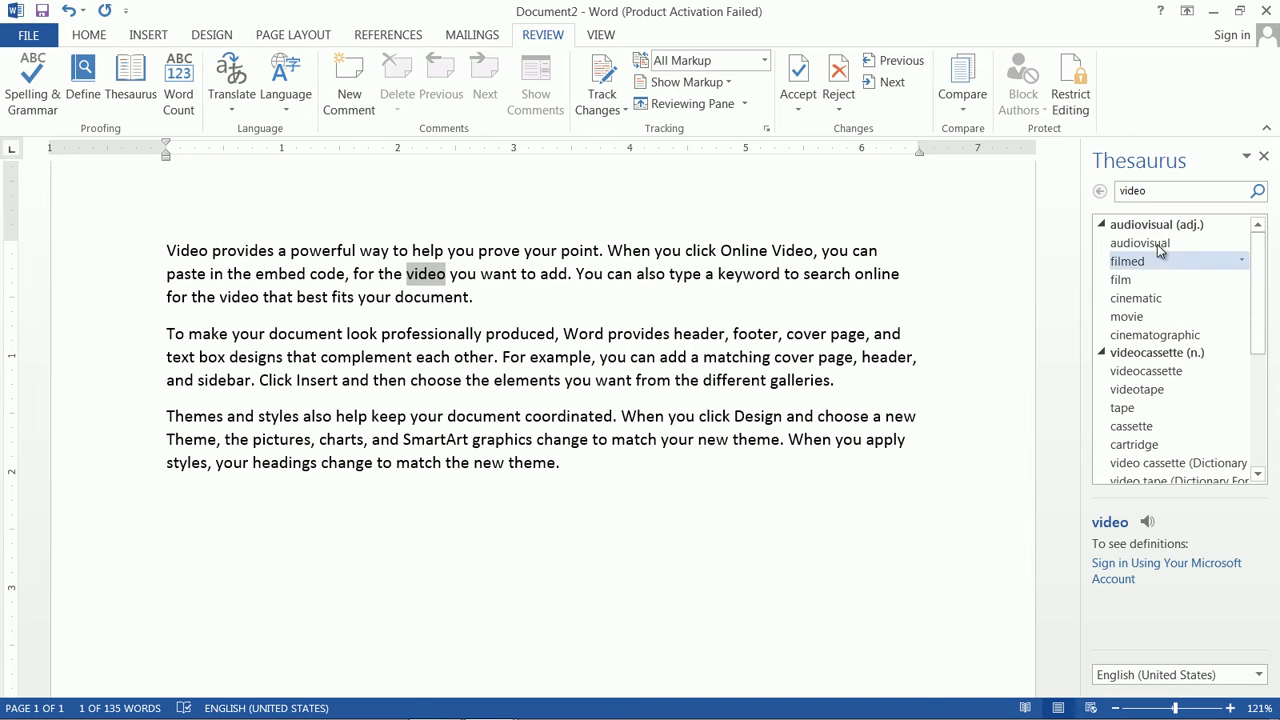
{"action": "left_click_drag", "start_coordinate": [1258, 341], "coordinate": [1238, 239]}
{"action": "left_click_drag", "start_coordinate": [211, 250], "coordinate": [277, 250]}
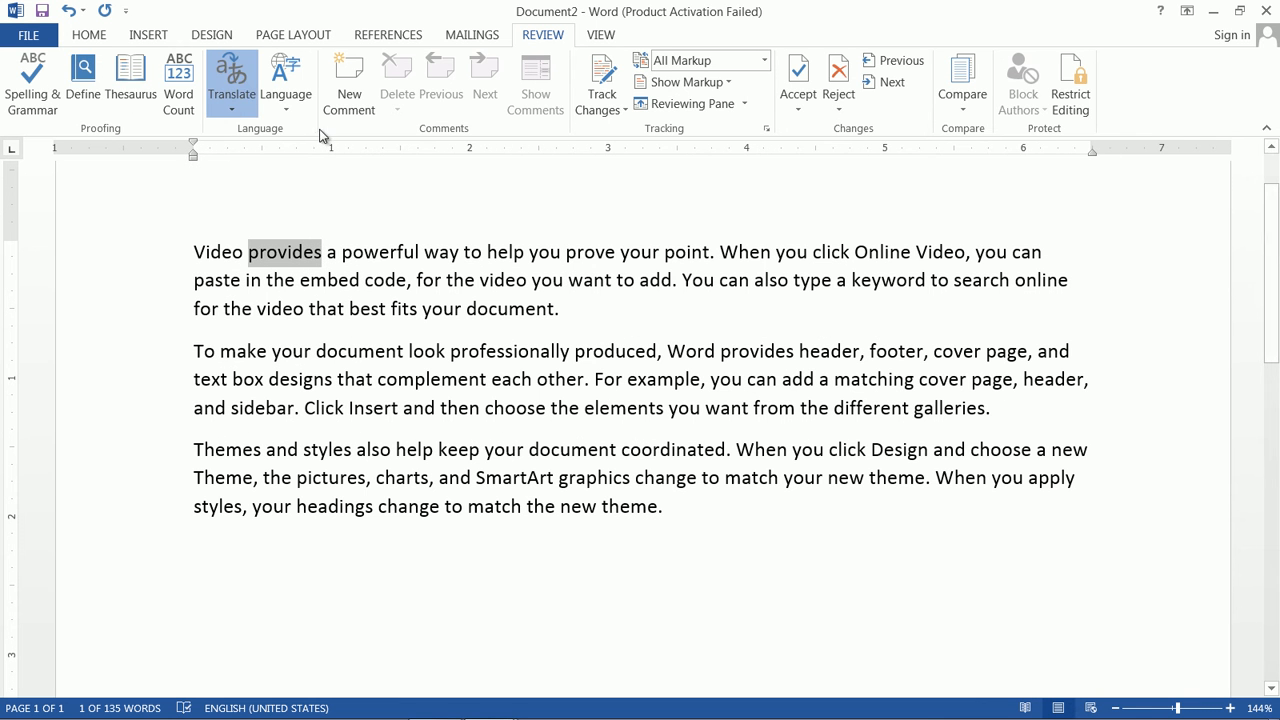
{"action": "left_click", "coordinate": [137, 90]}
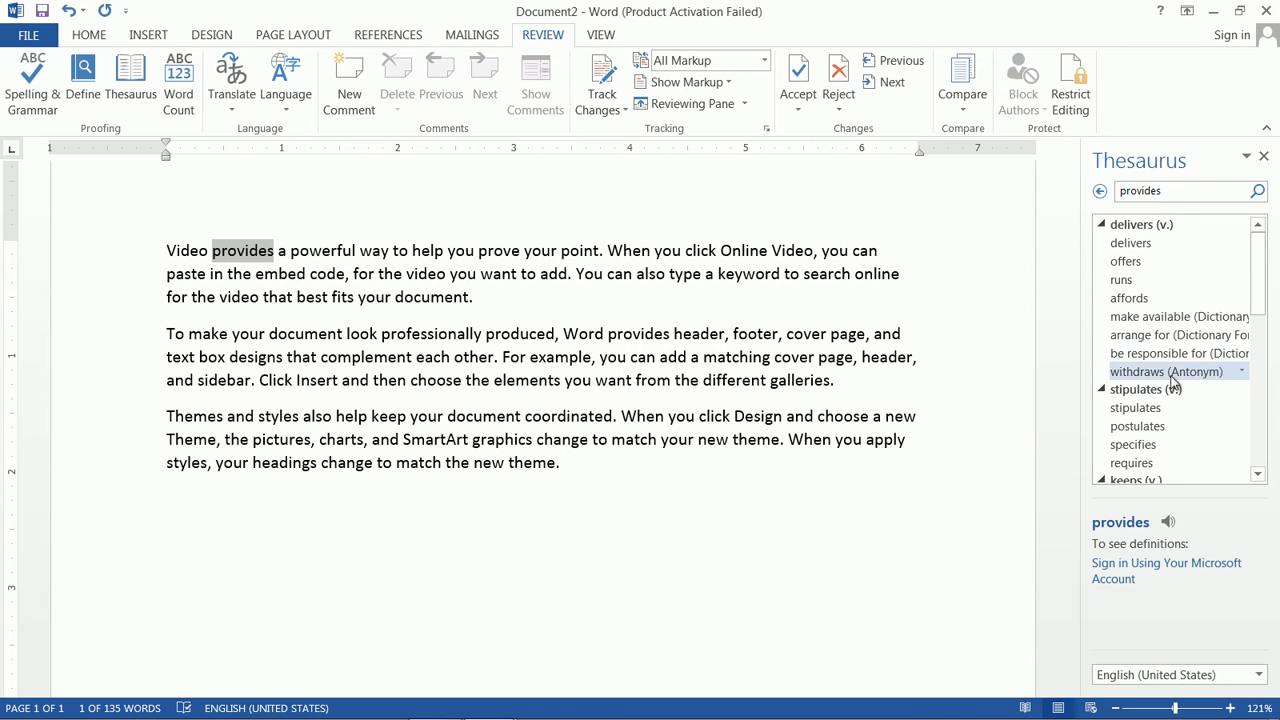
{"action": "left_click_drag", "start_coordinate": [1262, 310], "coordinate": [1257, 240]}
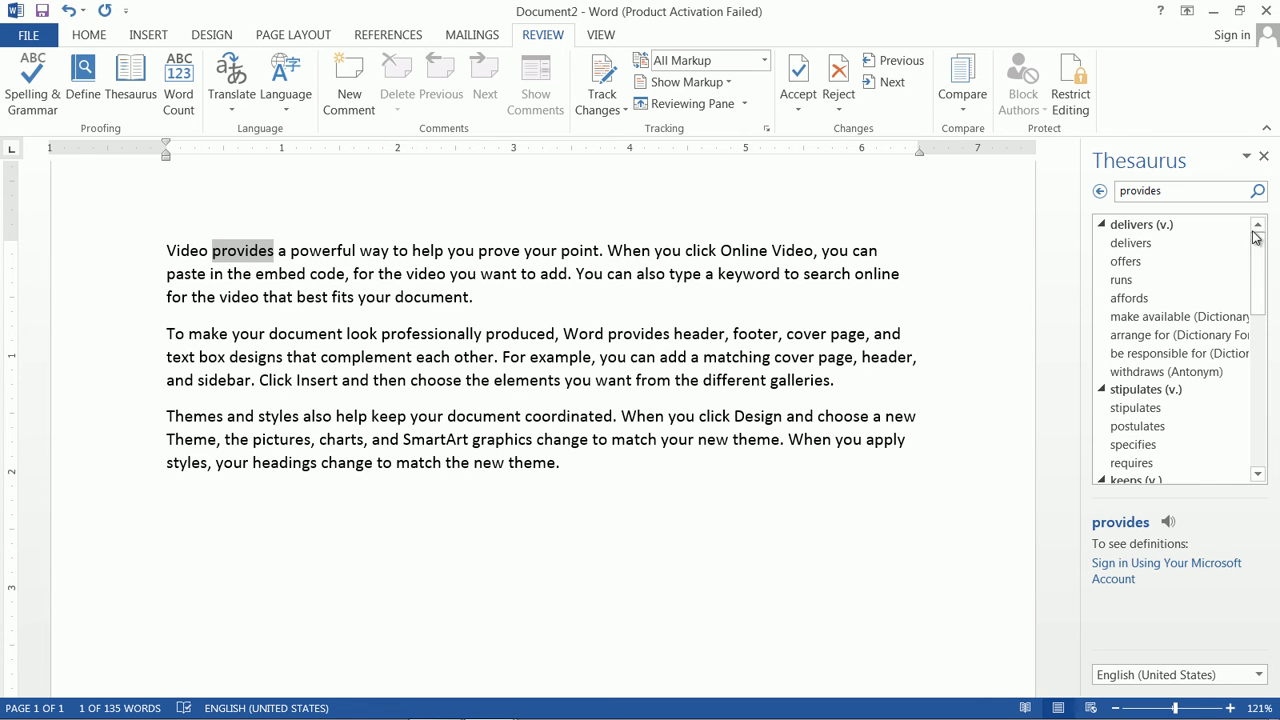
{"action": "left_click", "coordinate": [1264, 159]}
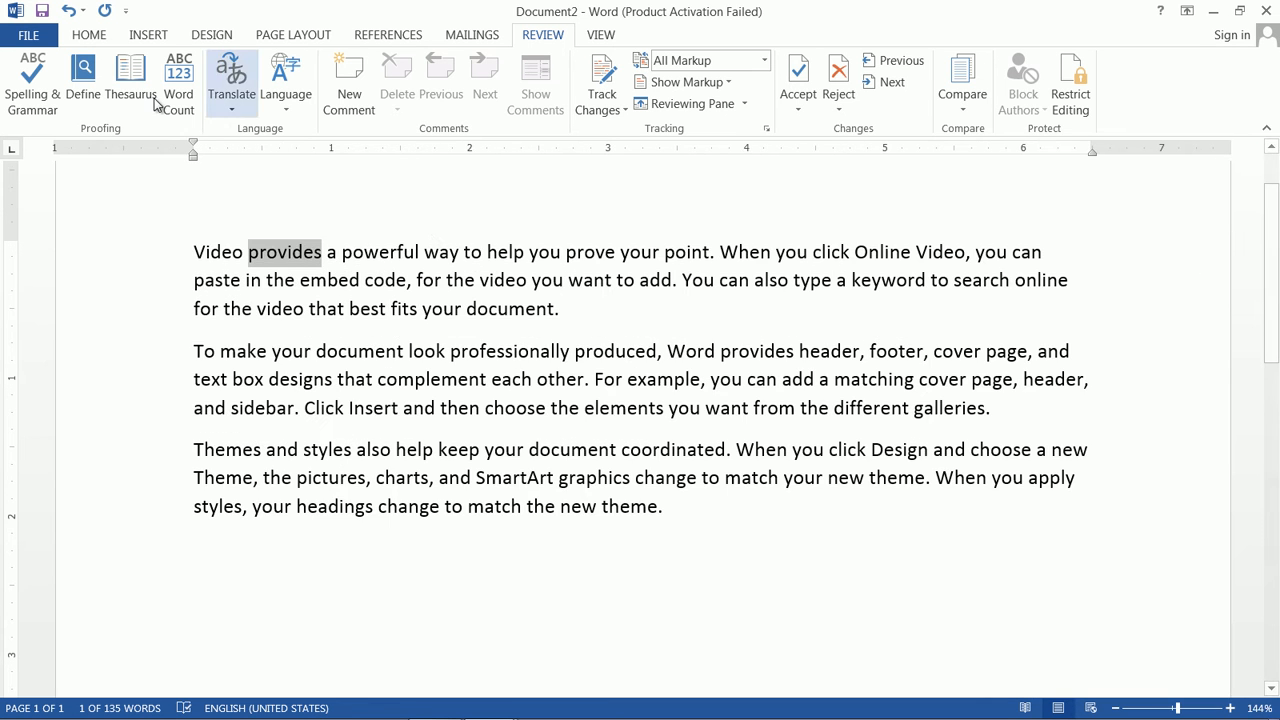
{"action": "left_click", "coordinate": [691, 507]}
{"action": "left_click_drag", "start_coordinate": [672, 505], "coordinate": [176, 227]}
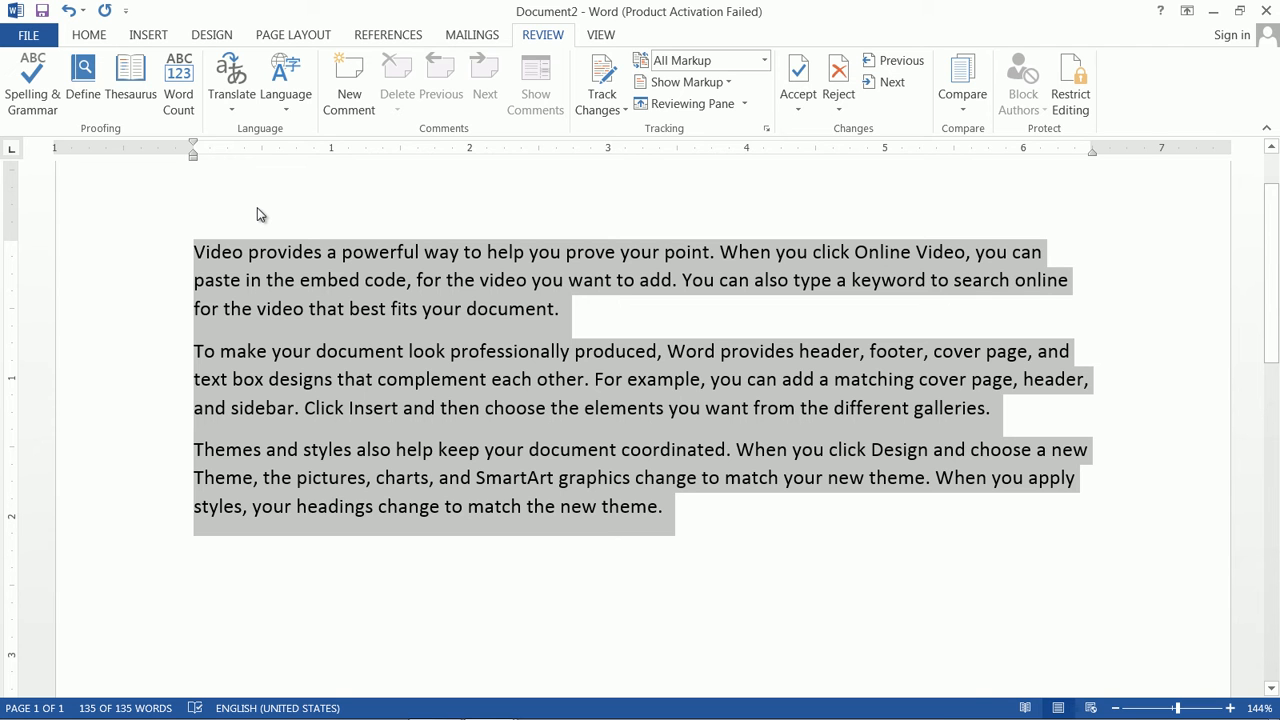
{"action": "left_click", "coordinate": [170, 102]}
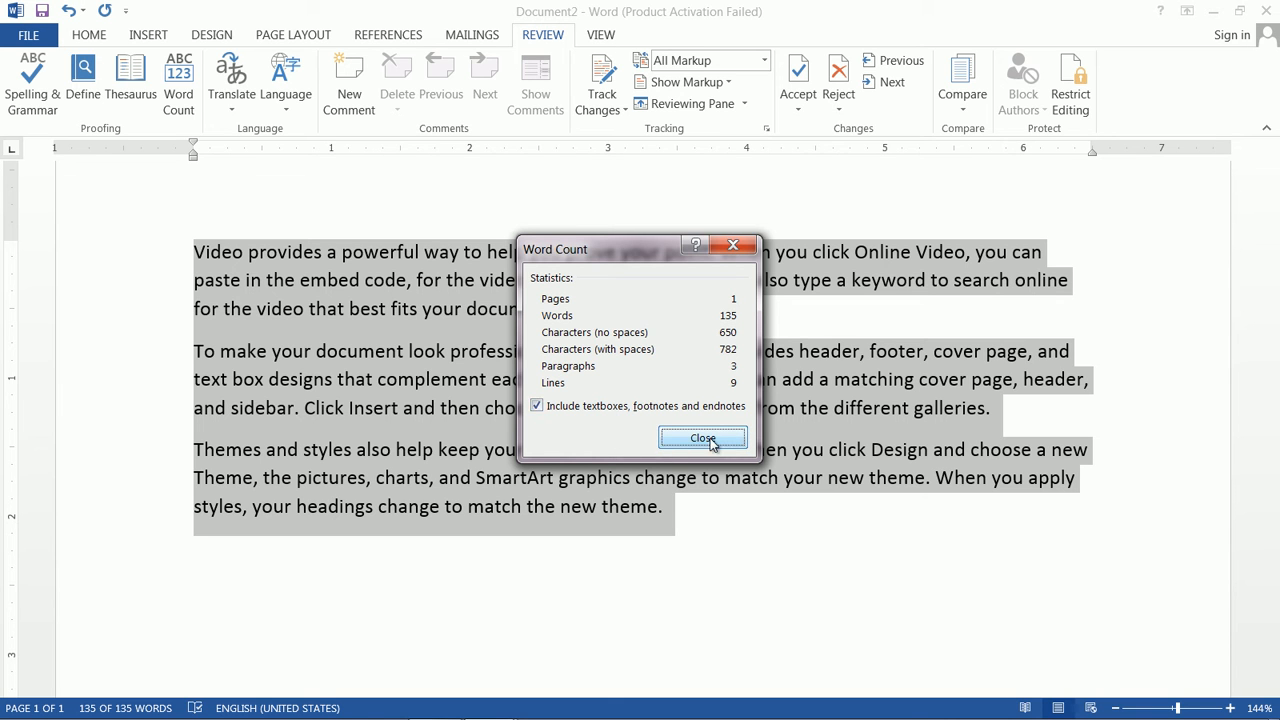
{"action": "left_click", "coordinate": [537, 407]}
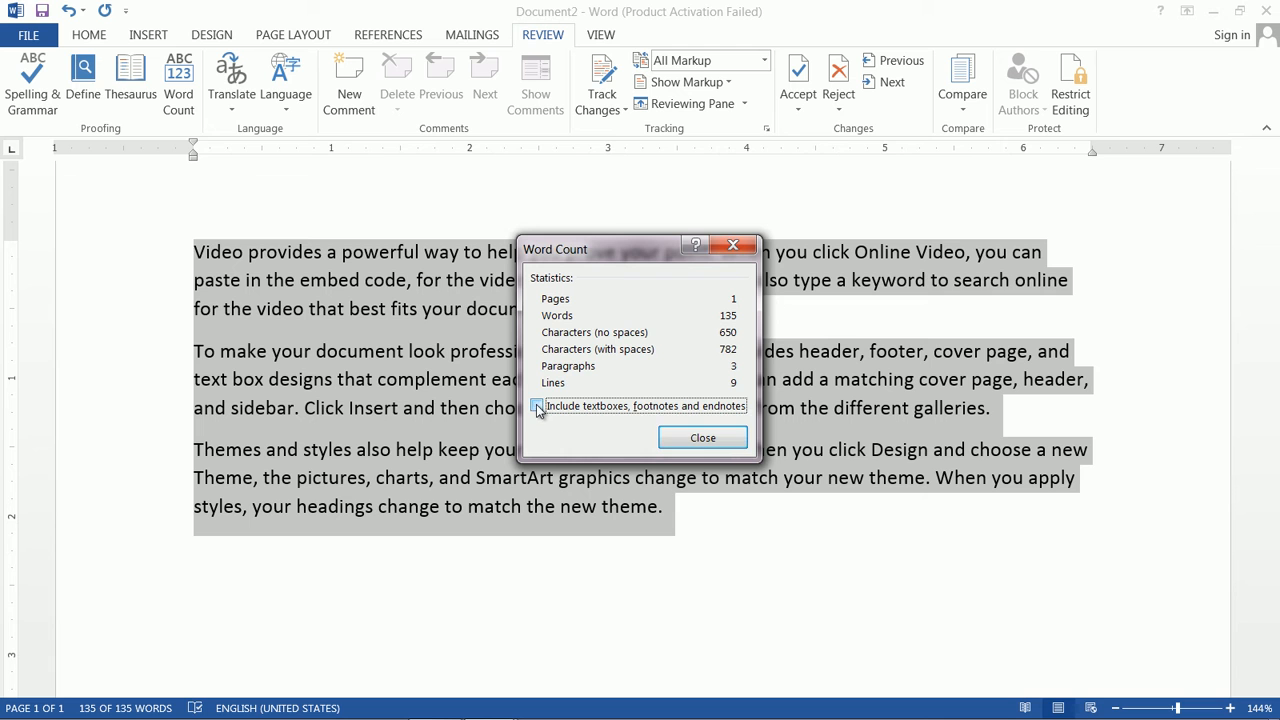
{"action": "left_click", "coordinate": [745, 444]}
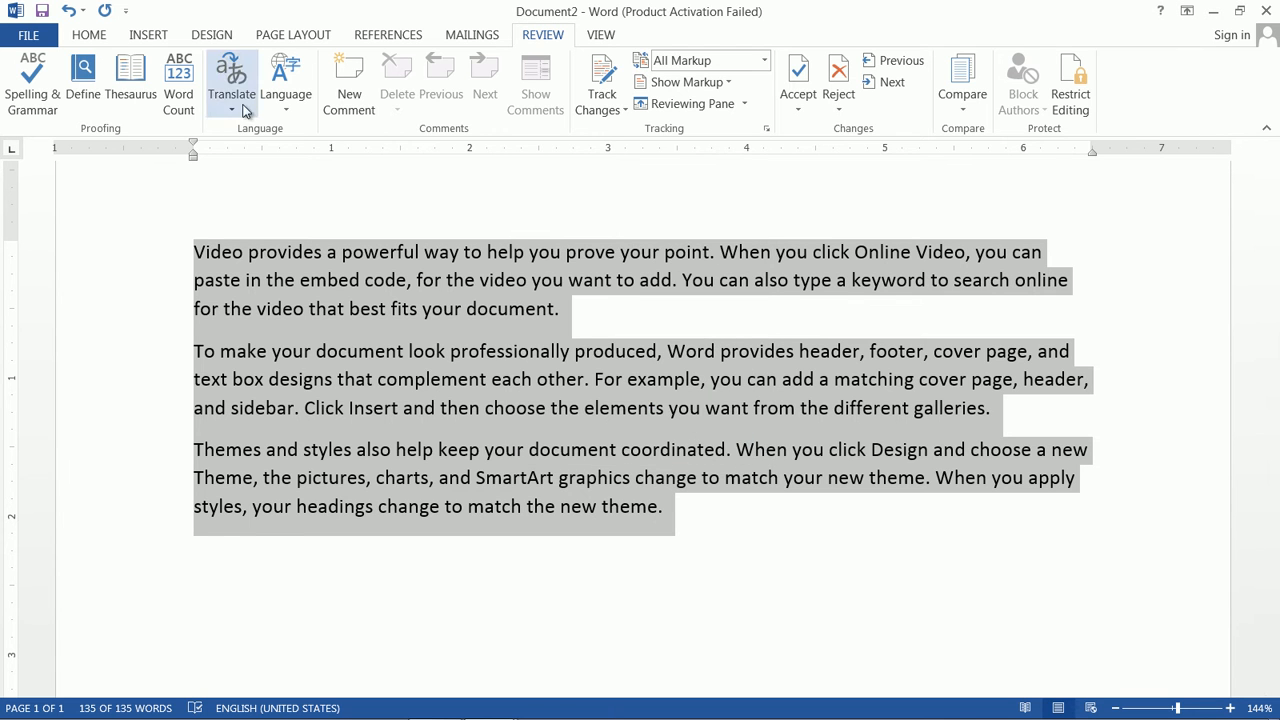
Step: Select 'provides' and translate it to Spanish (Spain) in the Research pane
{"action": "left_click", "coordinate": [300, 258]}
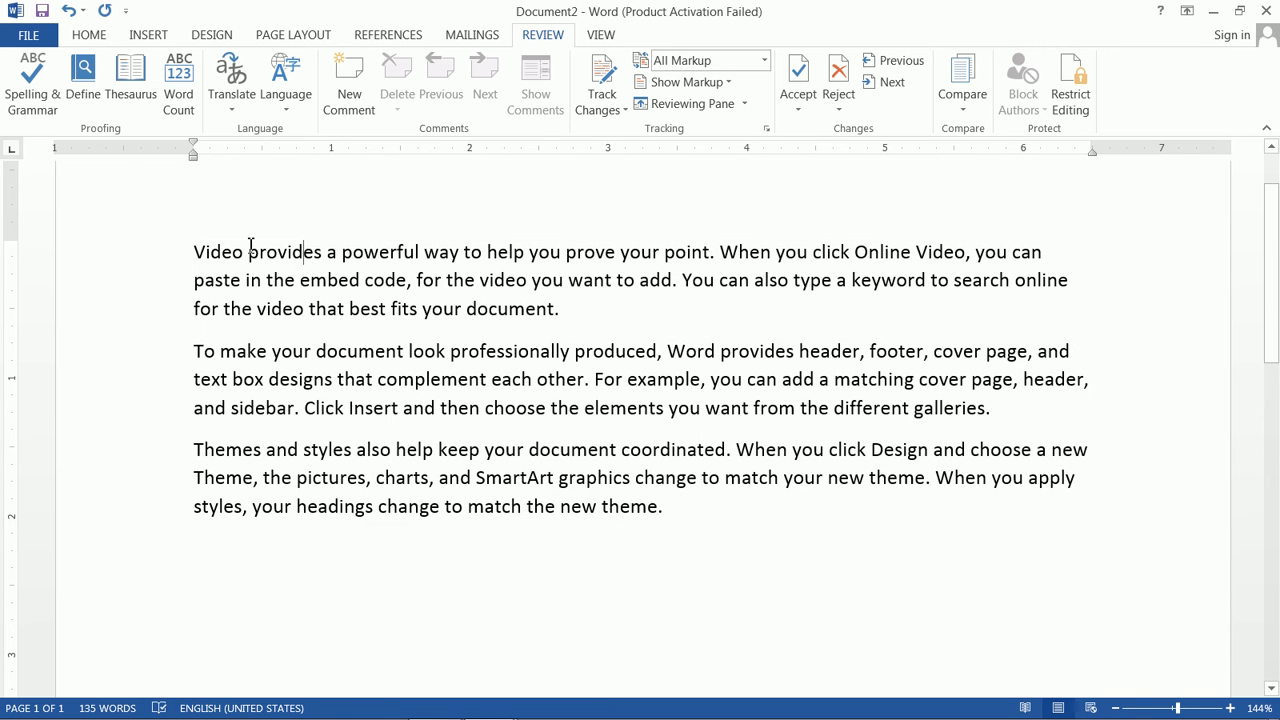
{"action": "left_click_drag", "start_coordinate": [249, 252], "coordinate": [325, 252]}
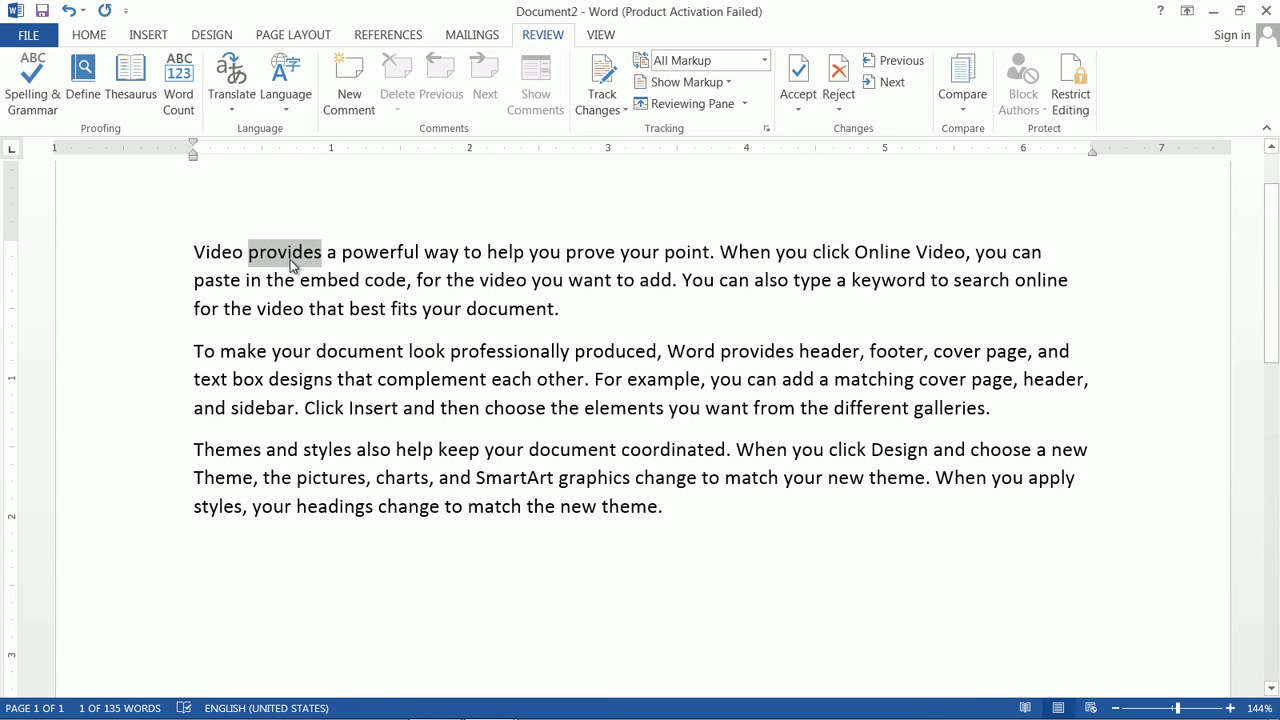
{"action": "left_click", "coordinate": [231, 86]}
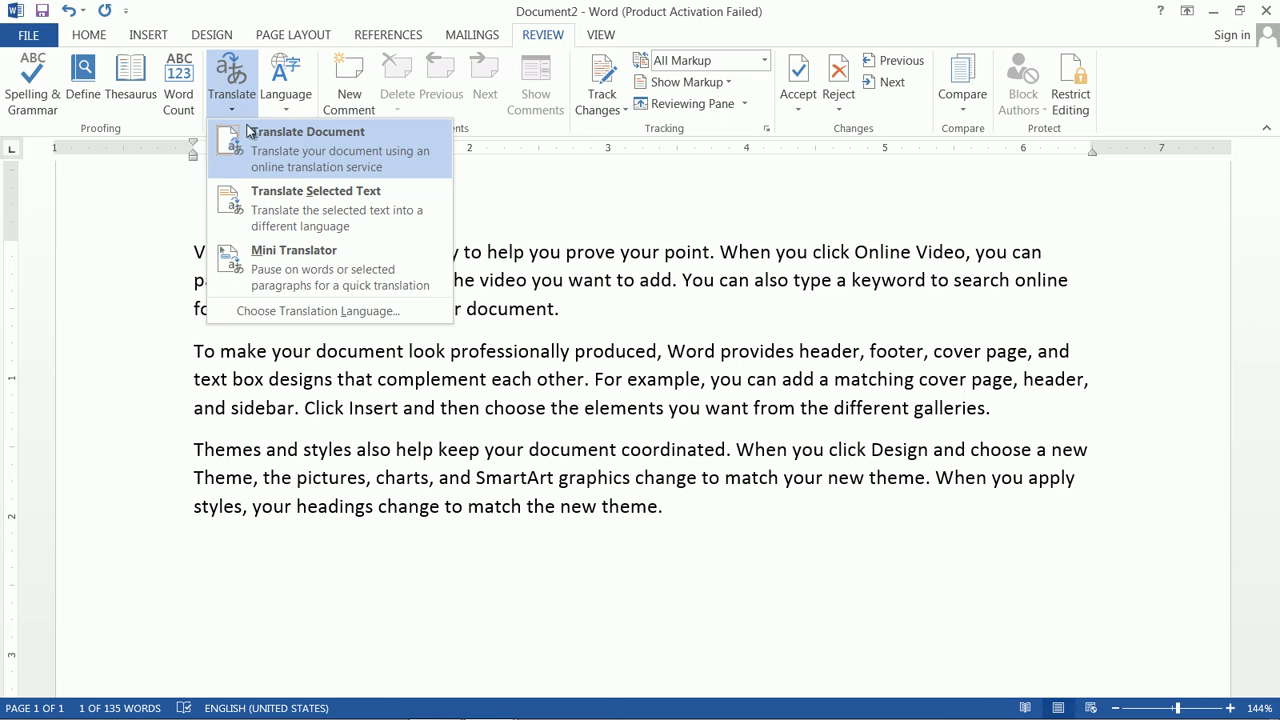
{"action": "left_click", "coordinate": [320, 145]}
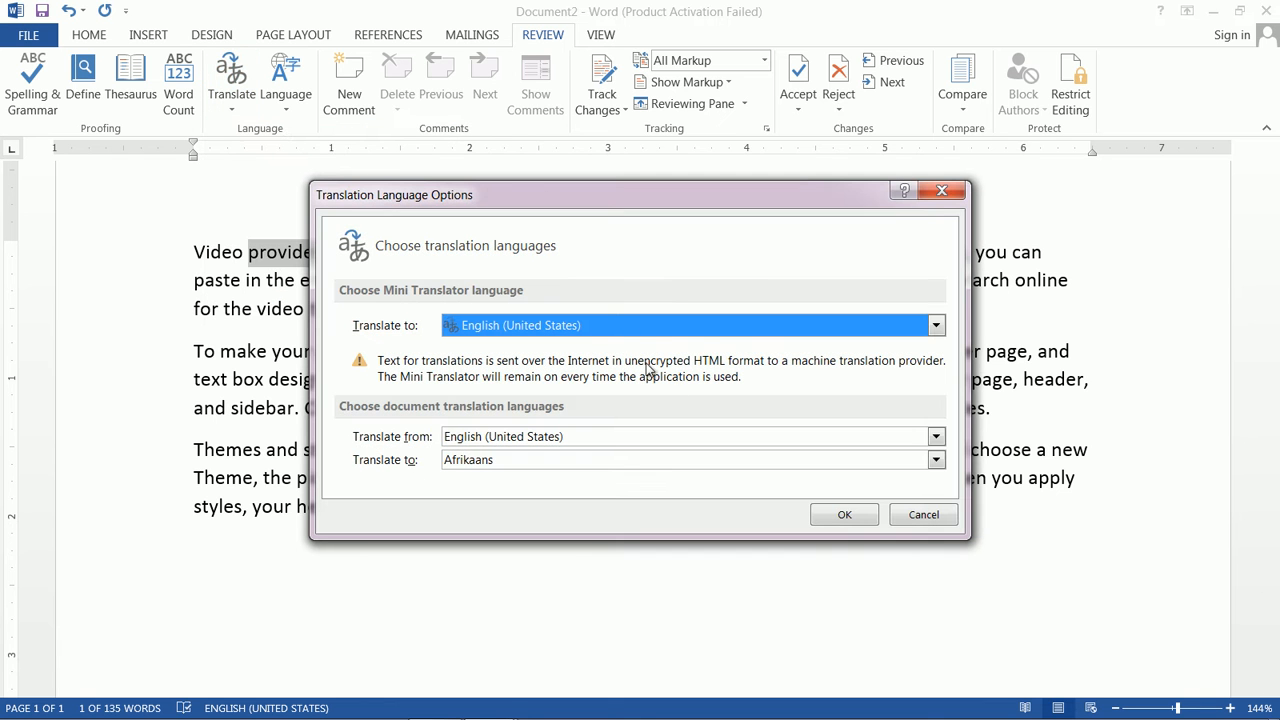
{"action": "left_click", "coordinate": [941, 190]}
{"action": "left_click", "coordinate": [240, 108]}
{"action": "left_click", "coordinate": [226, 77]}
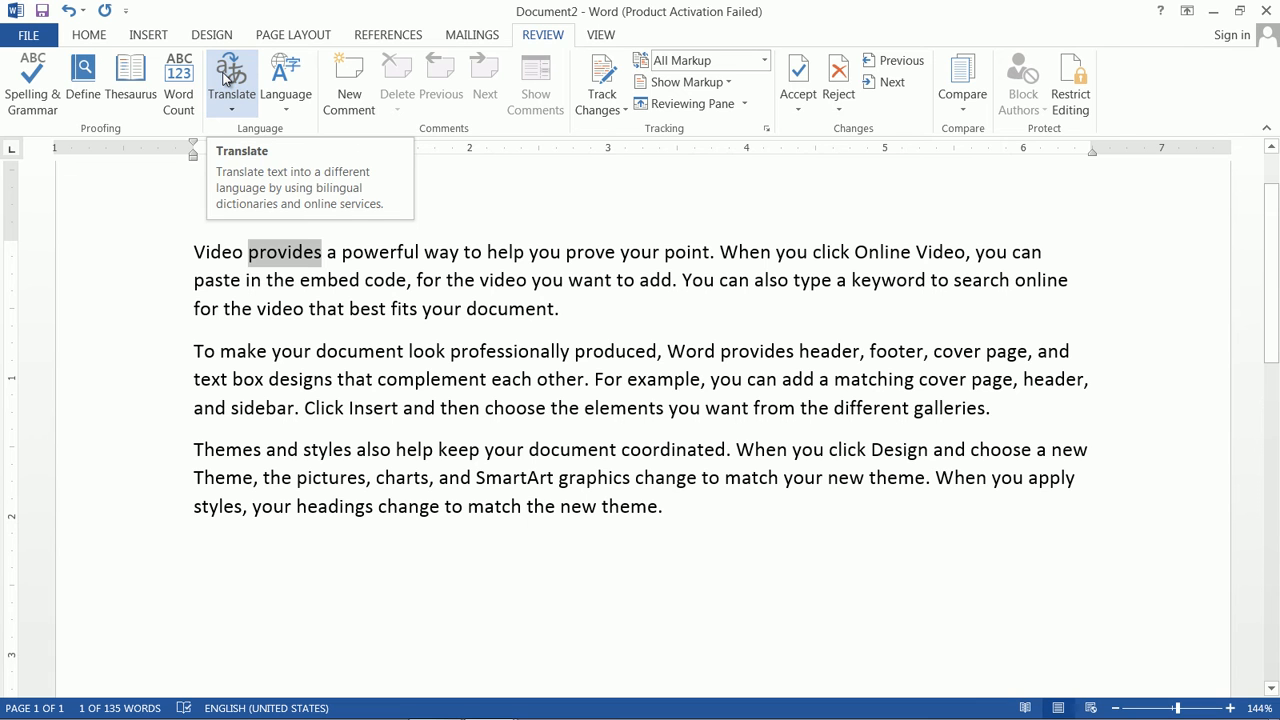
{"action": "left_click", "coordinate": [227, 79]}
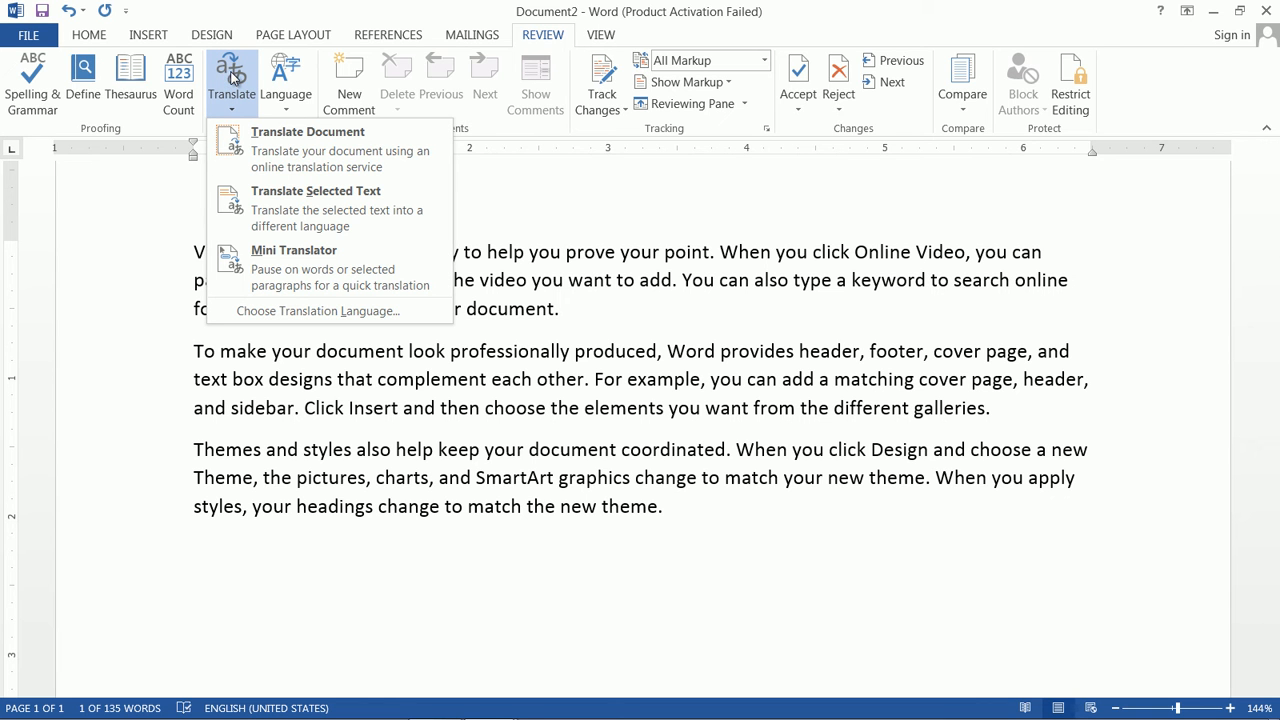
{"action": "left_click", "coordinate": [233, 77]}
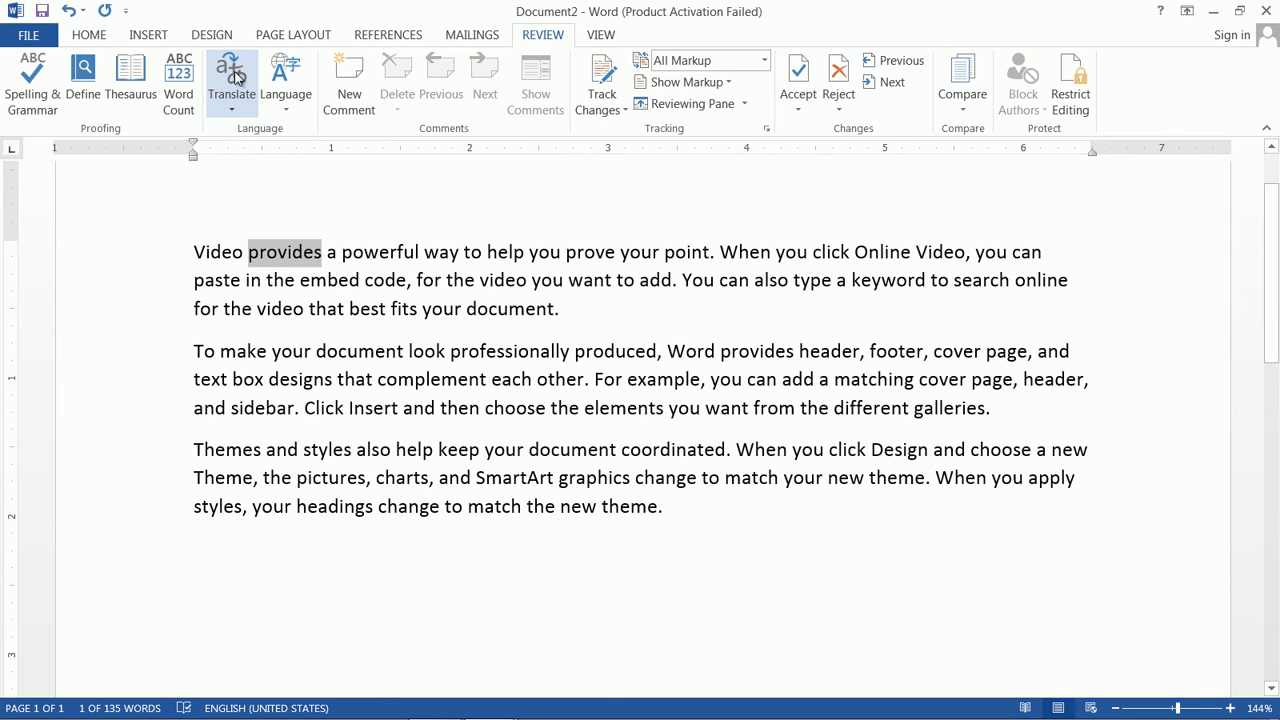
{"action": "left_click", "coordinate": [233, 77]}
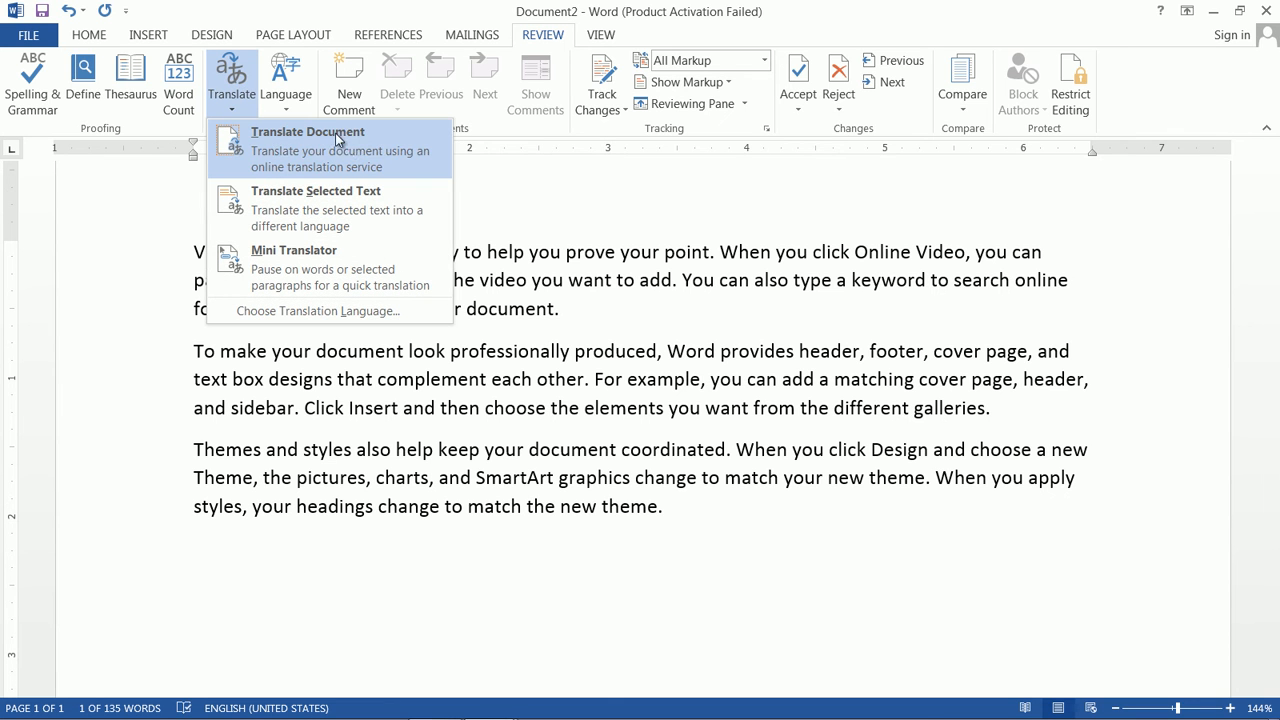
{"action": "left_click", "coordinate": [384, 205]}
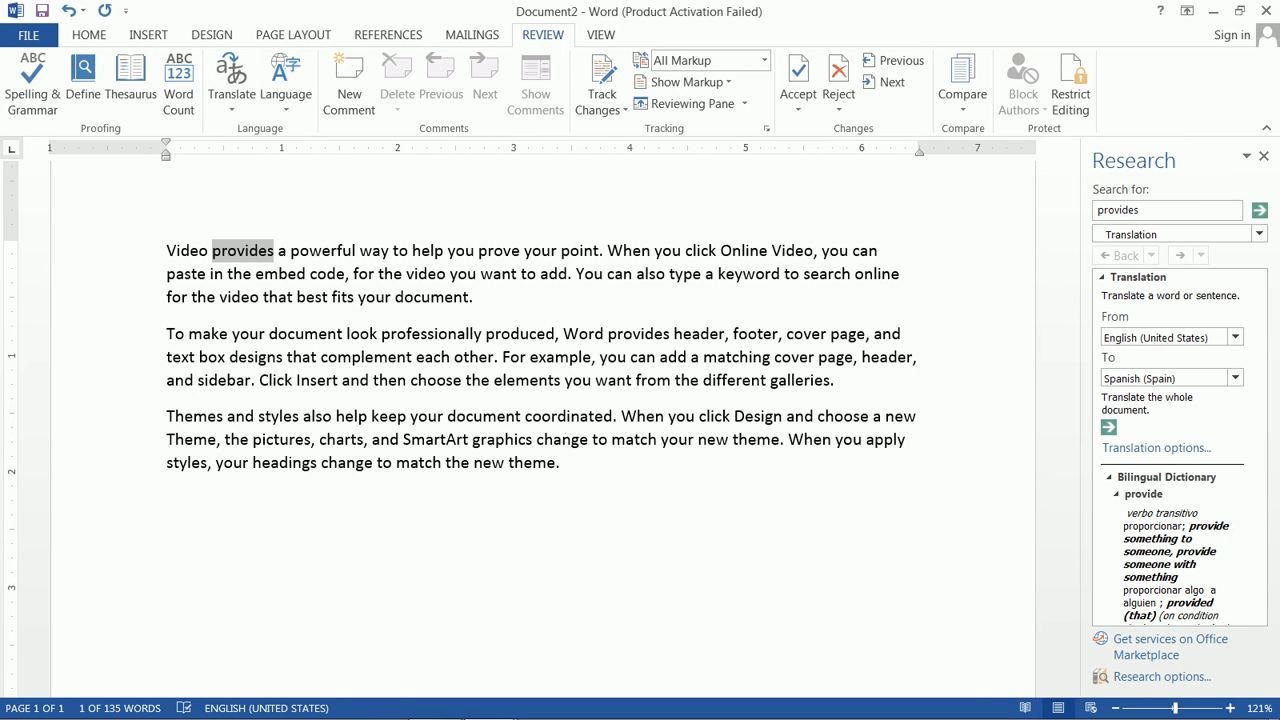
{"action": "left_click", "coordinate": [1235, 378]}
{"action": "left_click", "coordinate": [1231, 380]}
{"action": "left_click", "coordinate": [1231, 380]}
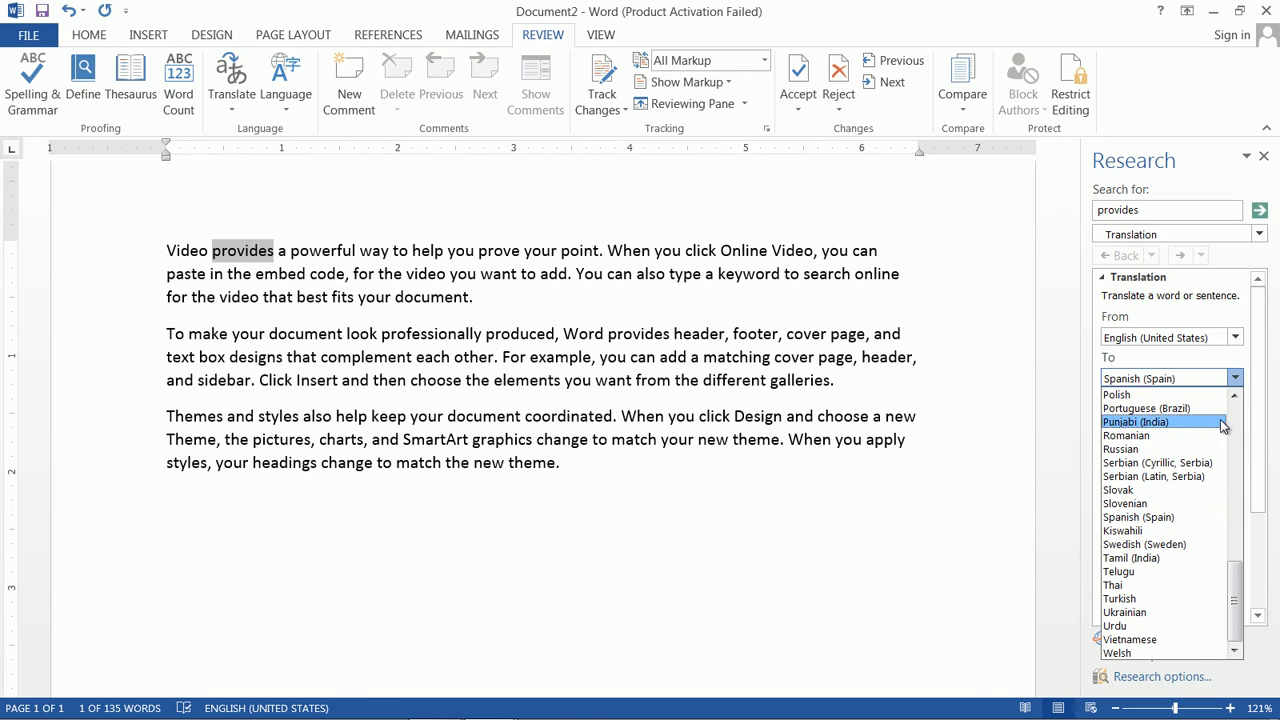
{"action": "left_click", "coordinate": [1183, 453]}
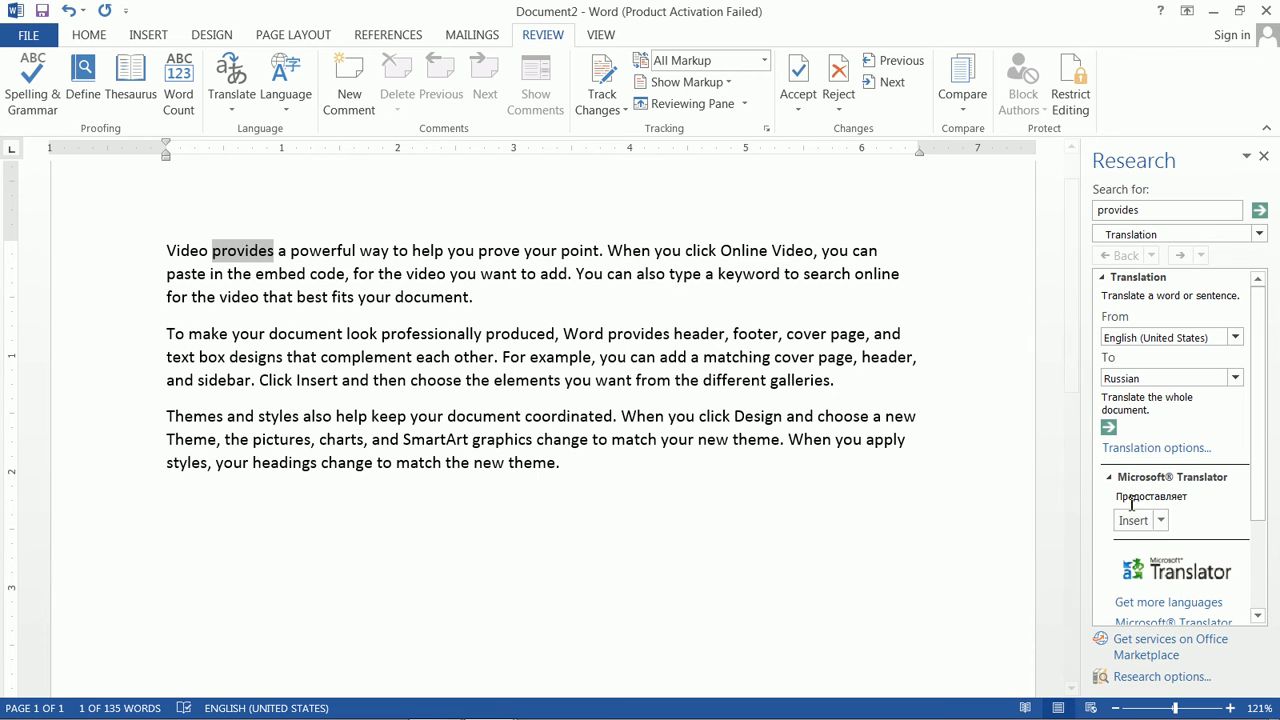
{"action": "double_click", "coordinate": [1133, 500]}
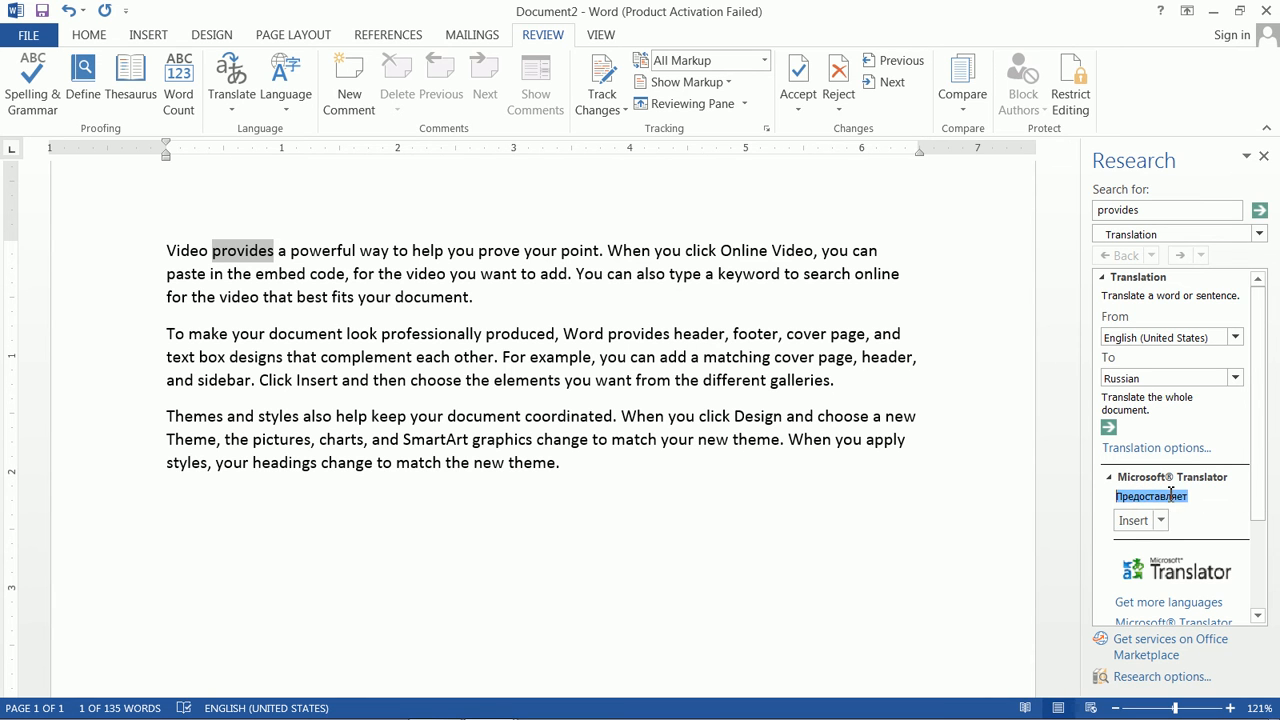
{"action": "left_click", "coordinate": [1236, 378]}
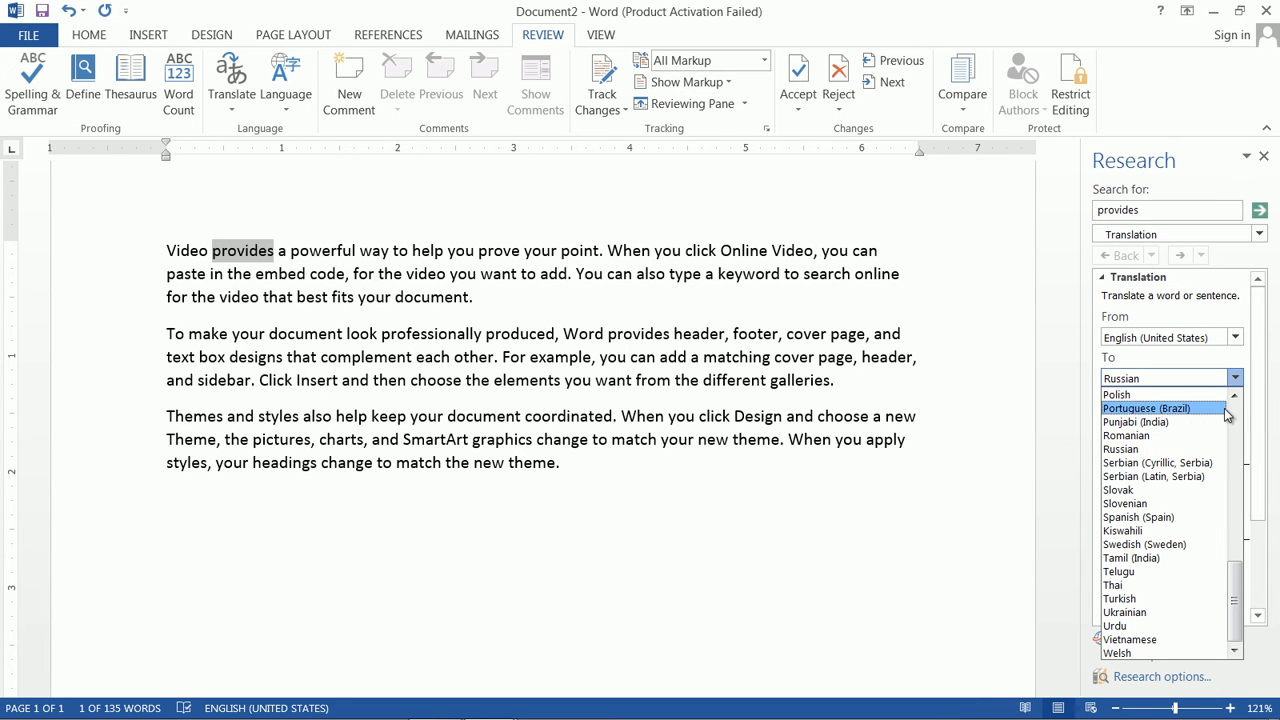
{"action": "left_click_drag", "start_coordinate": [1239, 589], "coordinate": [1233, 478]}
{"action": "left_click", "coordinate": [1144, 531]}
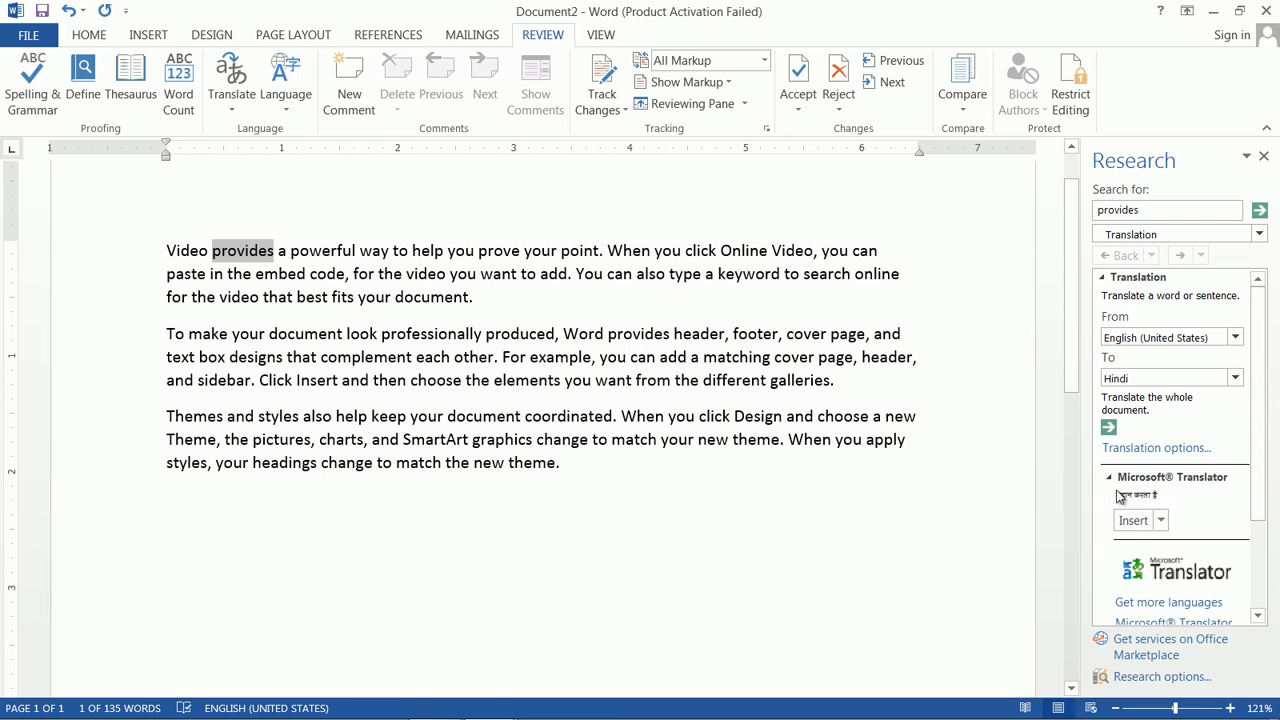
{"action": "left_click", "coordinate": [1236, 378]}
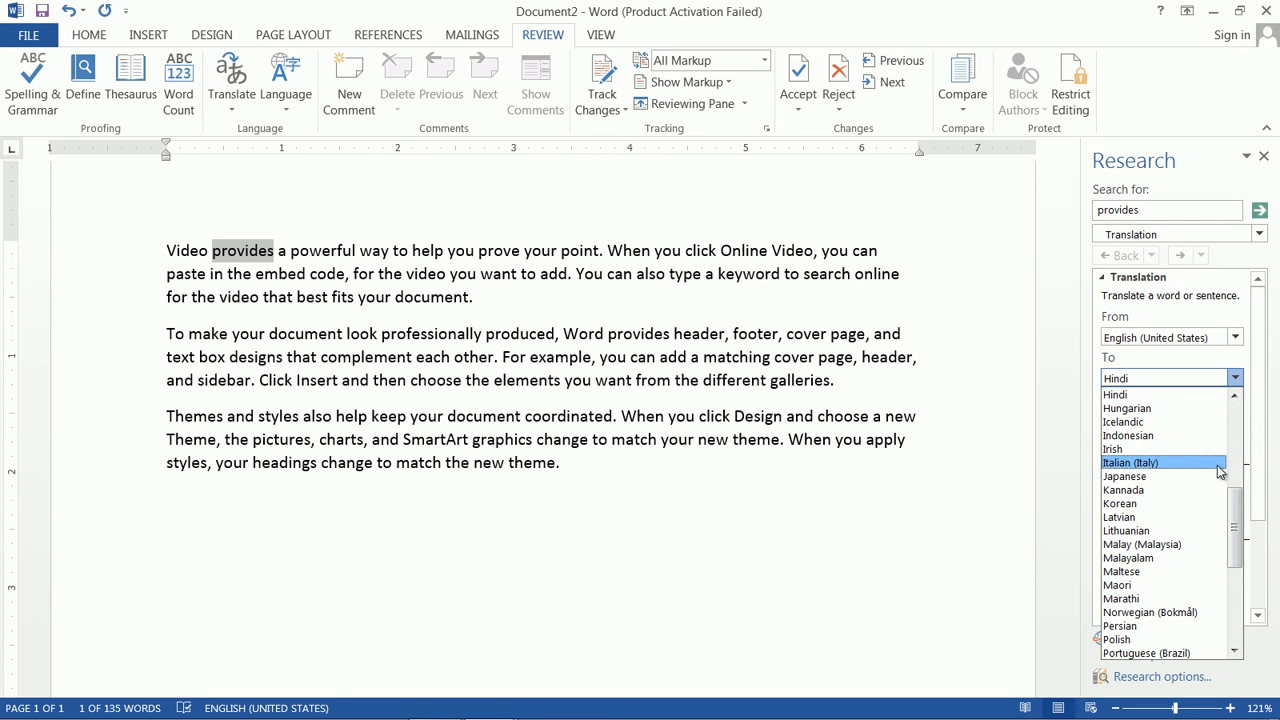
{"action": "left_click_drag", "start_coordinate": [1230, 502], "coordinate": [1246, 568]}
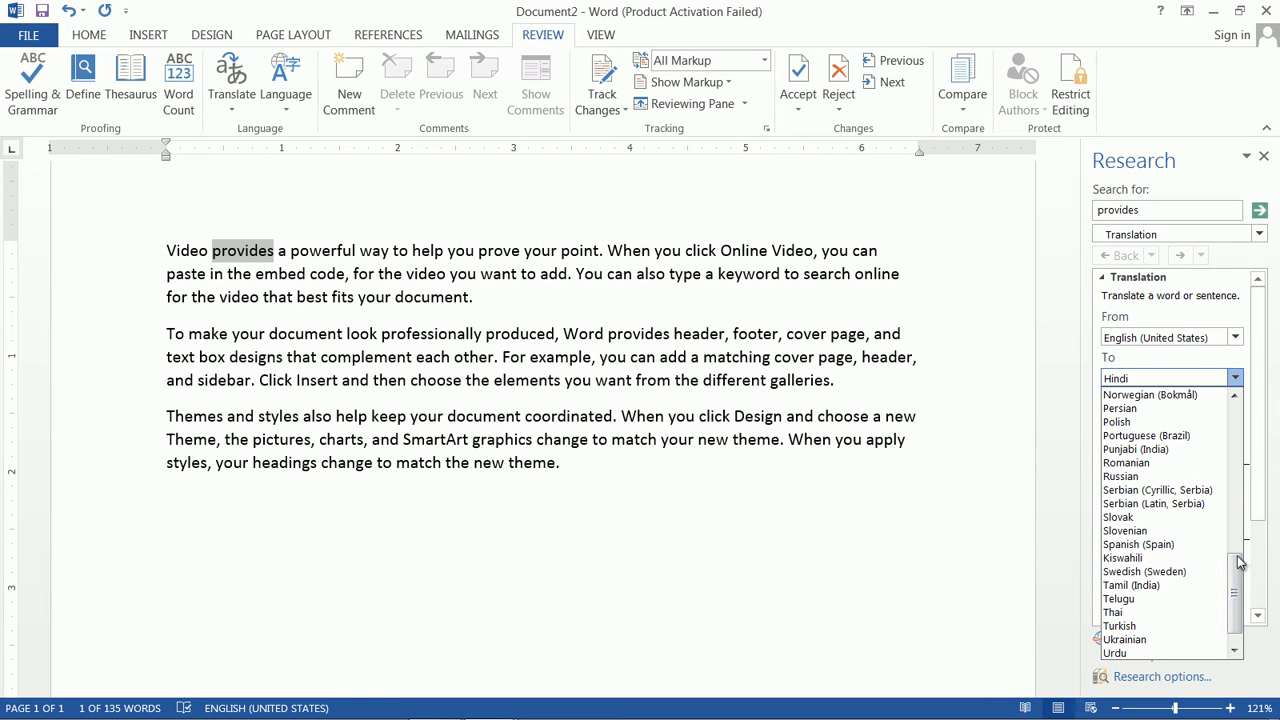
{"action": "left_click", "coordinate": [1187, 548]}
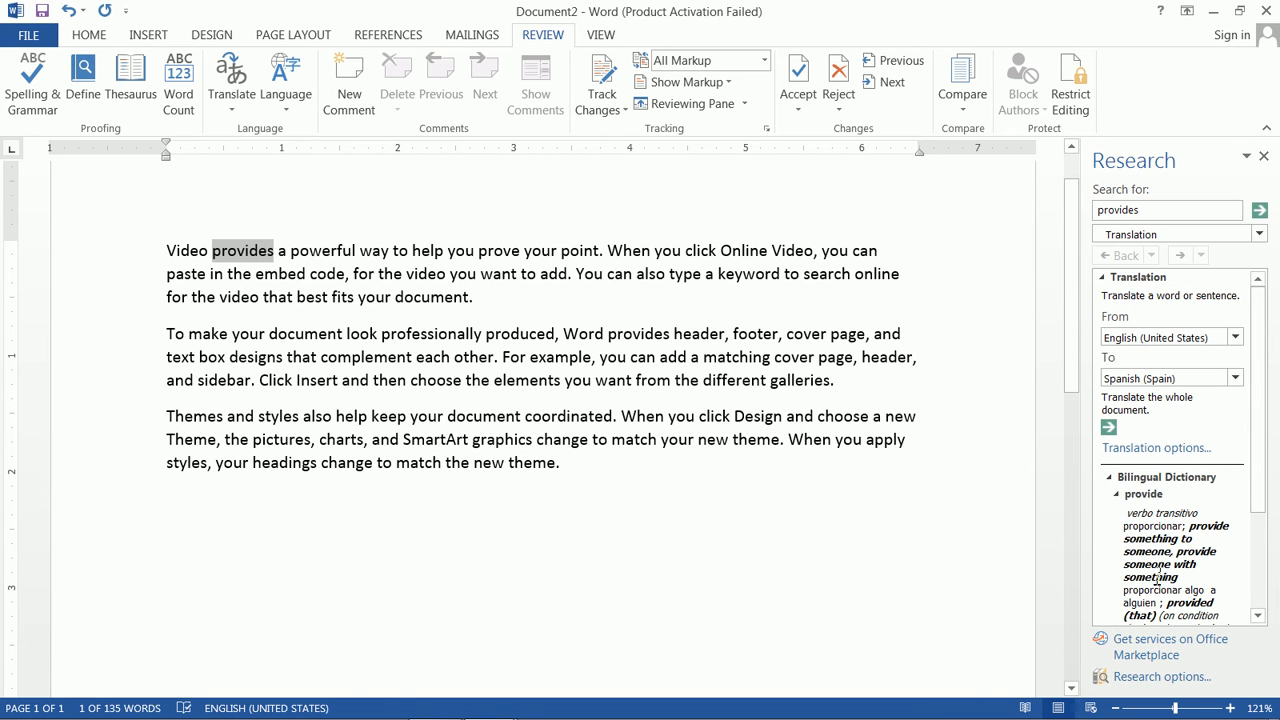
{"action": "left_click_drag", "start_coordinate": [1125, 592], "coordinate": [1213, 593]}
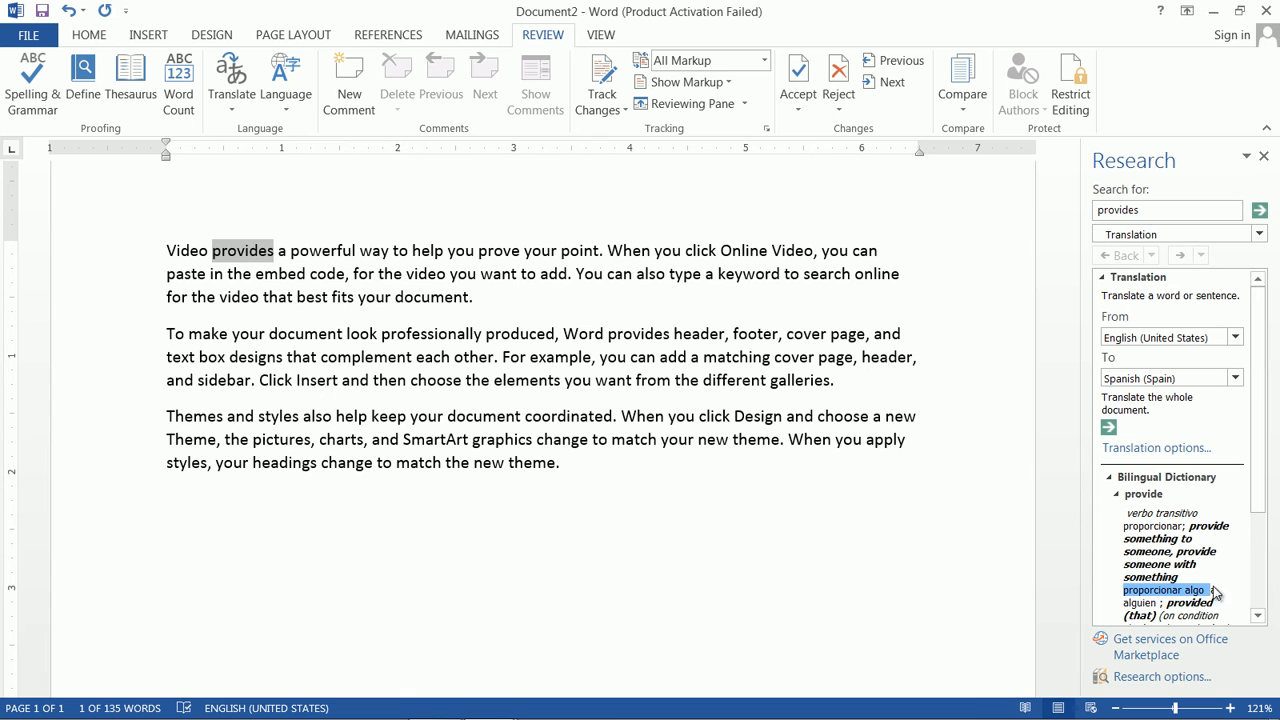
{"action": "left_click_drag", "start_coordinate": [1132, 603], "coordinate": [1203, 576]}
{"action": "left_click_drag", "start_coordinate": [1145, 528], "coordinate": [1190, 526]}
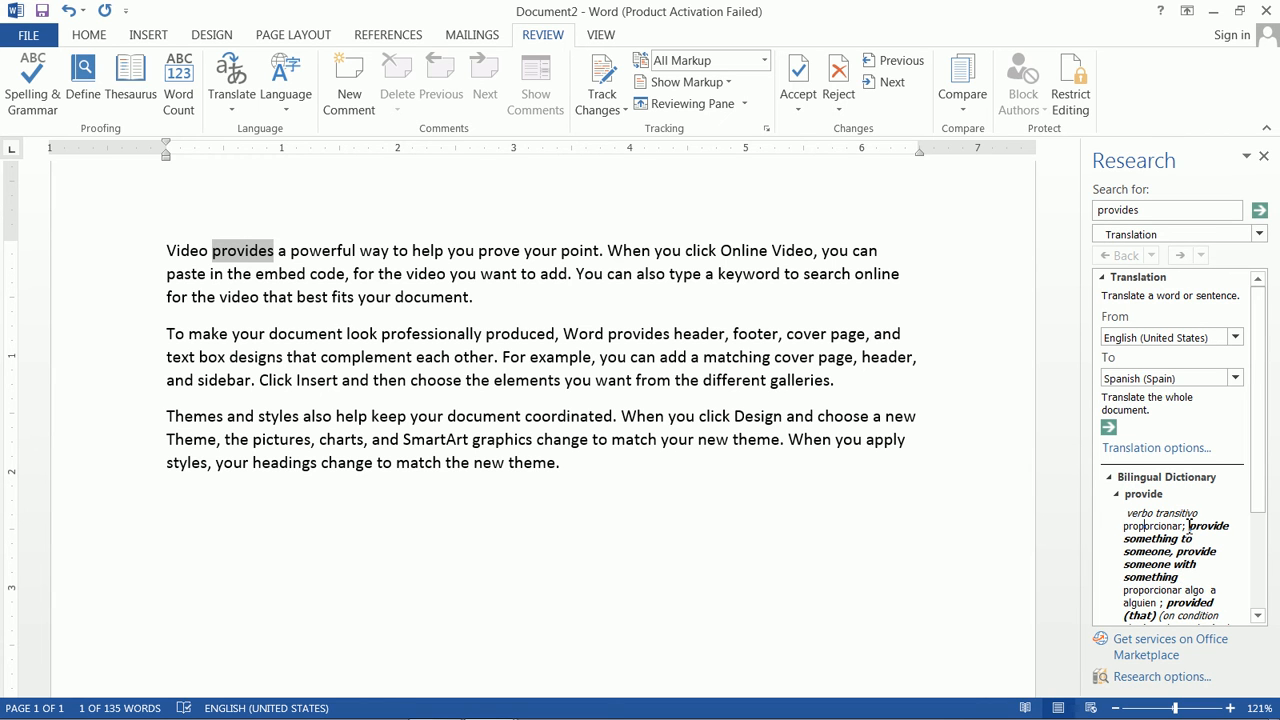
Step: Close the translation Research pane and view Set Proofing Language, leaving English (United States) unchanged
{"action": "left_click", "coordinate": [1266, 157]}
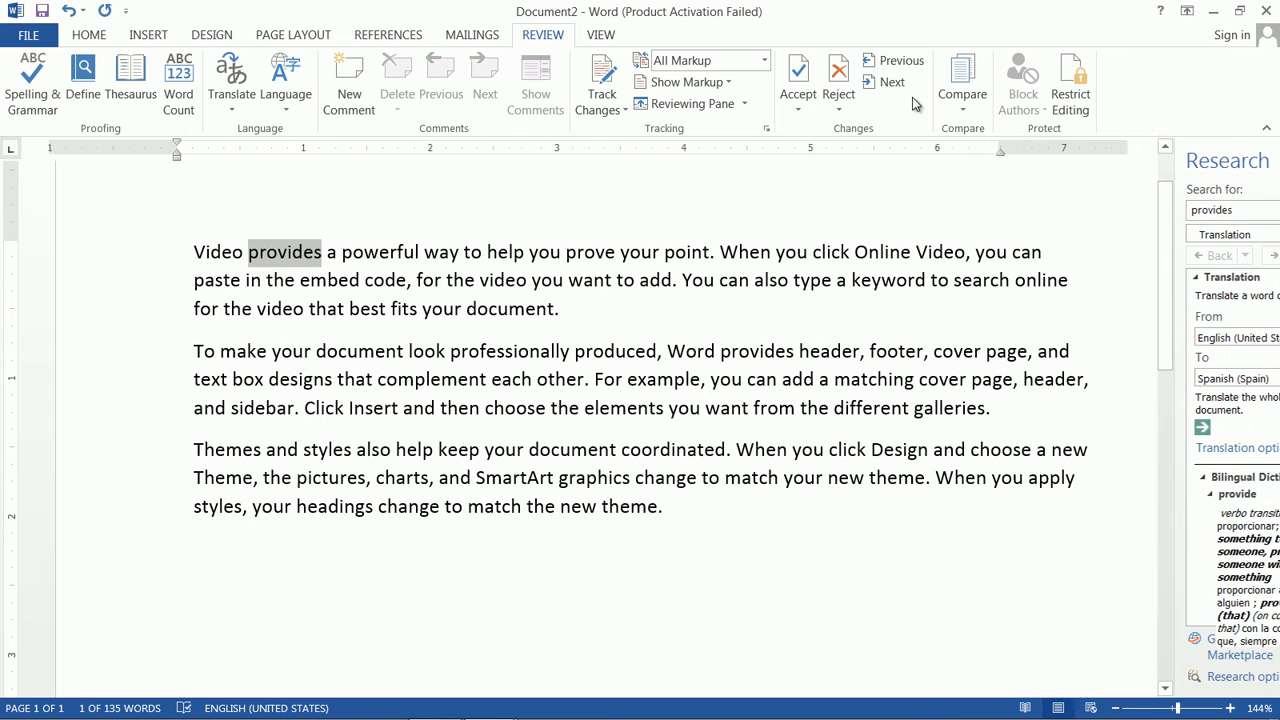
{"action": "left_click", "coordinate": [234, 104]}
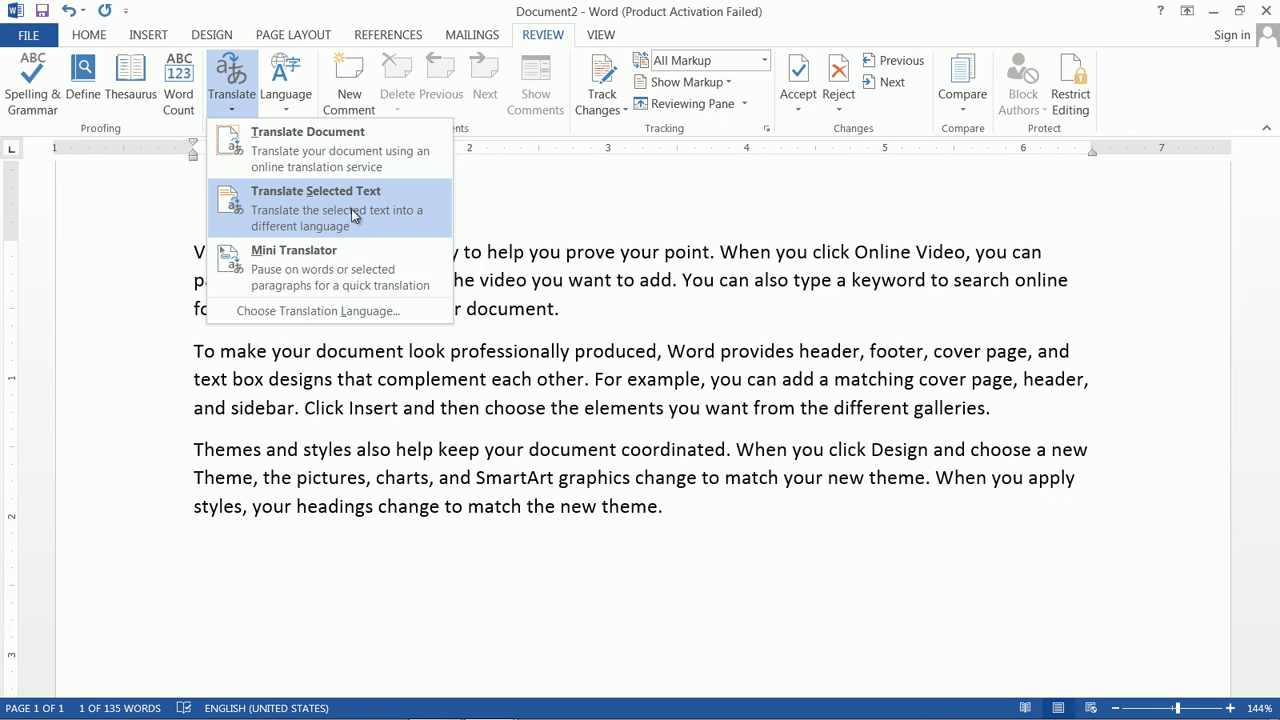
{"action": "left_click", "coordinate": [529, 190]}
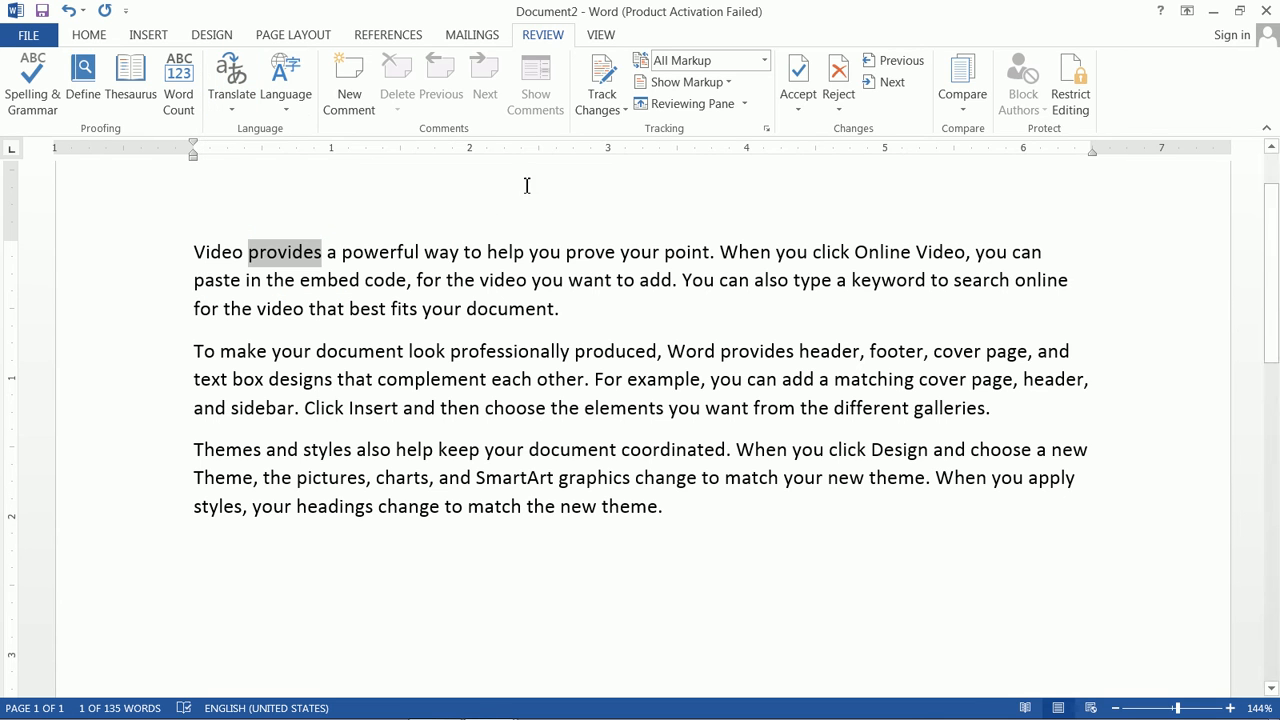
{"action": "left_click", "coordinate": [289, 106]}
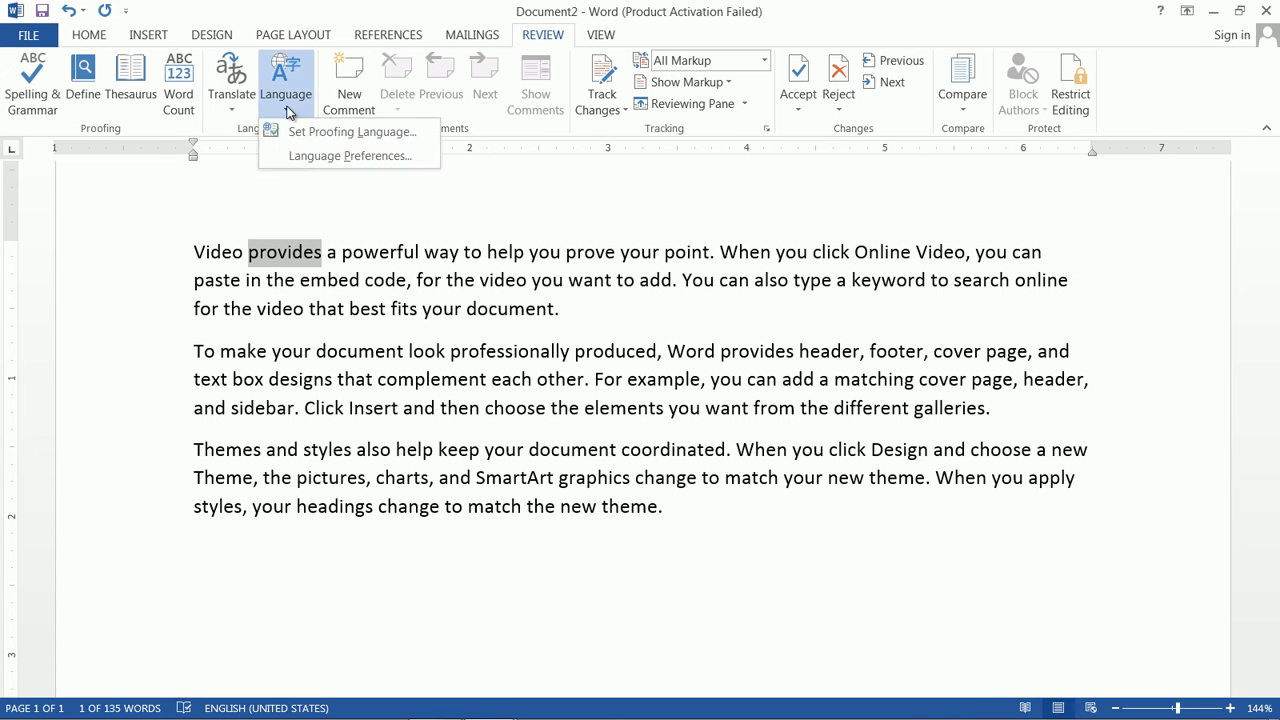
{"action": "left_click", "coordinate": [330, 143]}
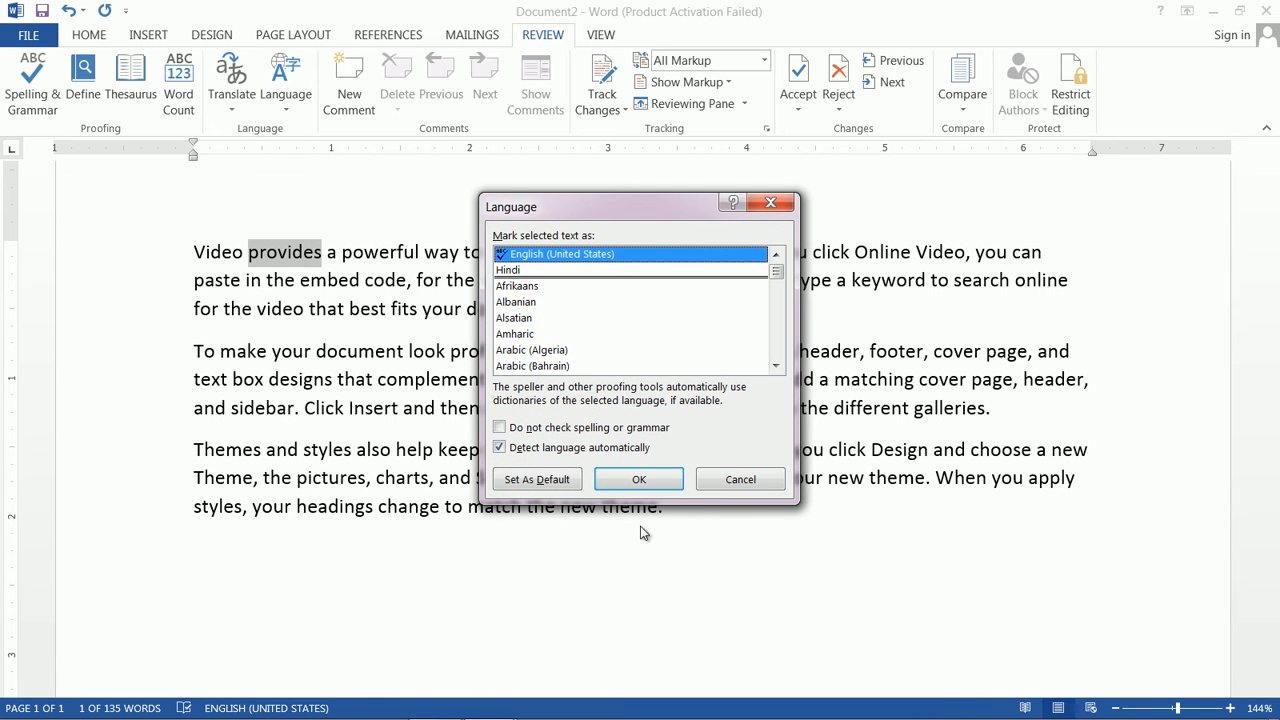
{"action": "left_click", "coordinate": [750, 483]}
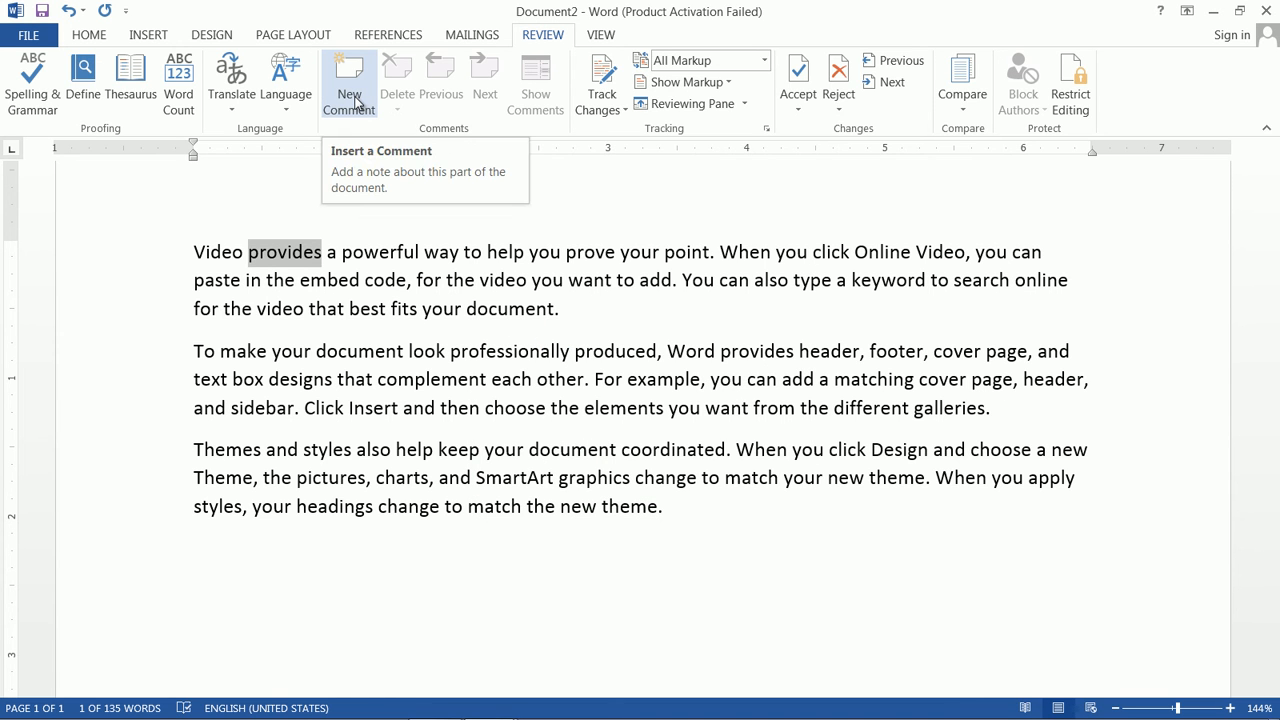
{"action": "left_click", "coordinate": [353, 103]}
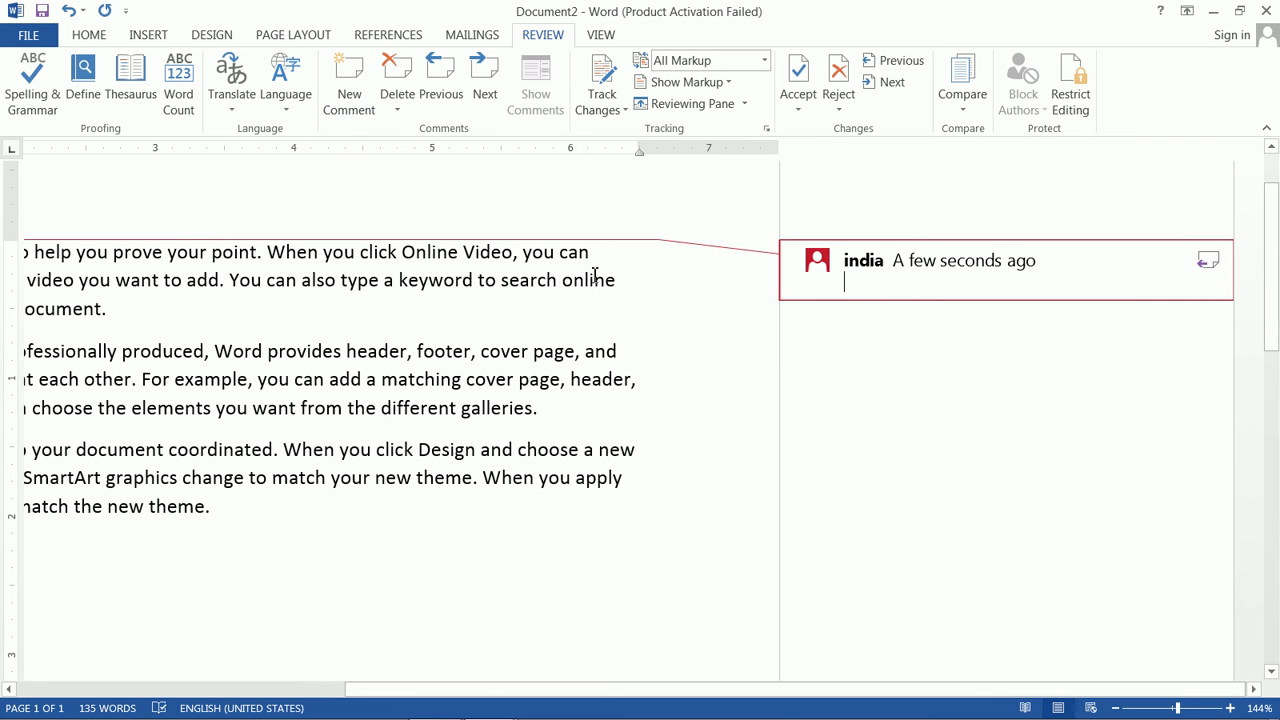
{"action": "type", "text": "fgjjjkdfjkggj dfjkgjkjgjk"}
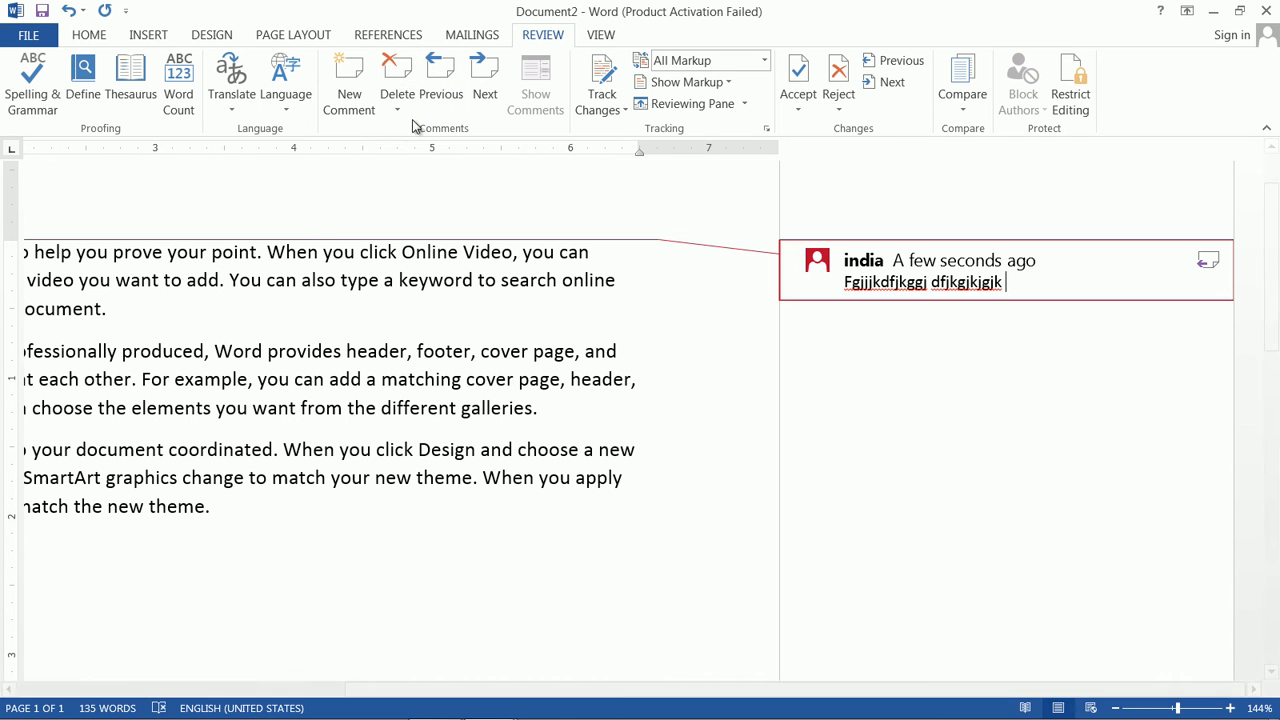
{"action": "left_click", "coordinate": [346, 303]}
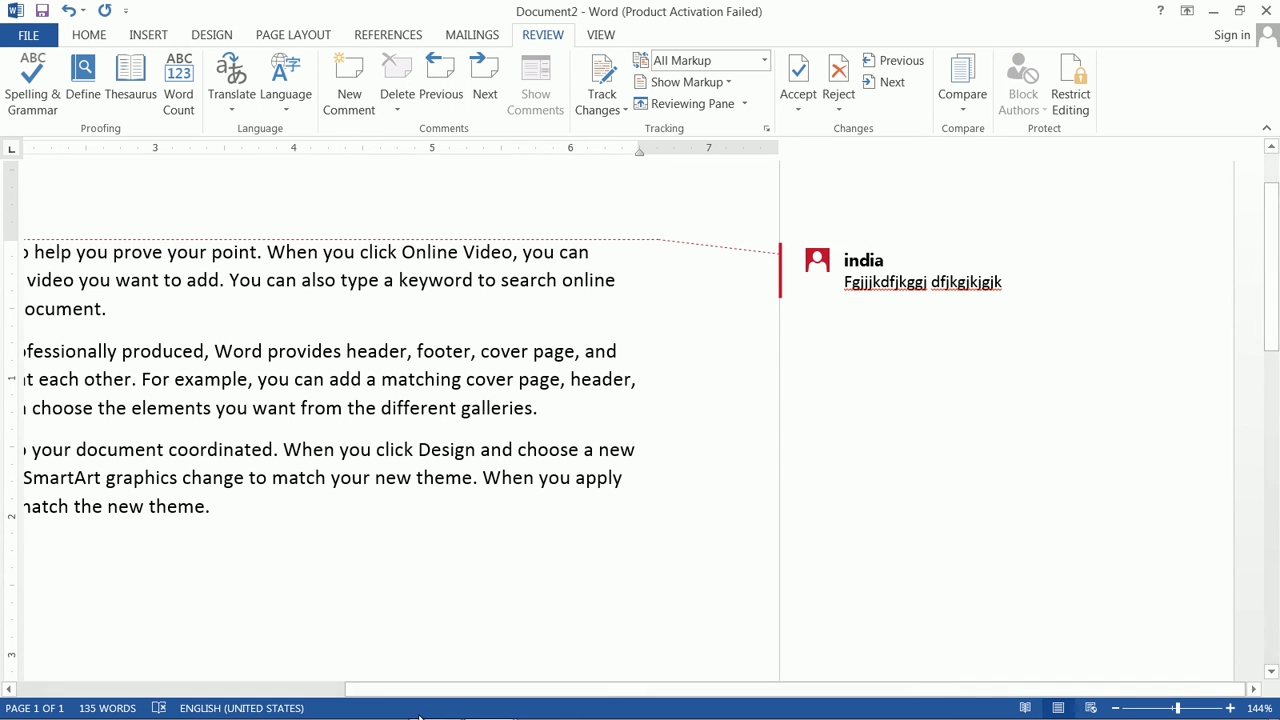
{"action": "left_click_drag", "start_coordinate": [429, 690], "coordinate": [102, 692]}
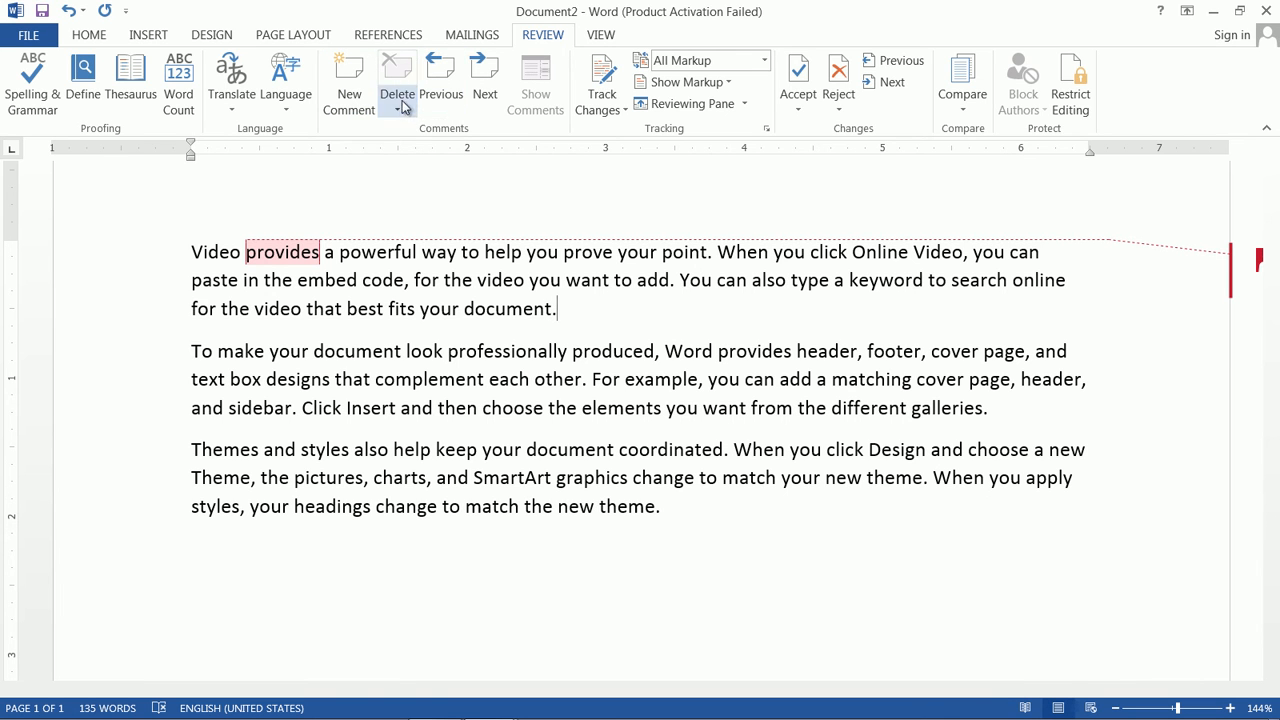
{"action": "left_click", "coordinate": [398, 108]}
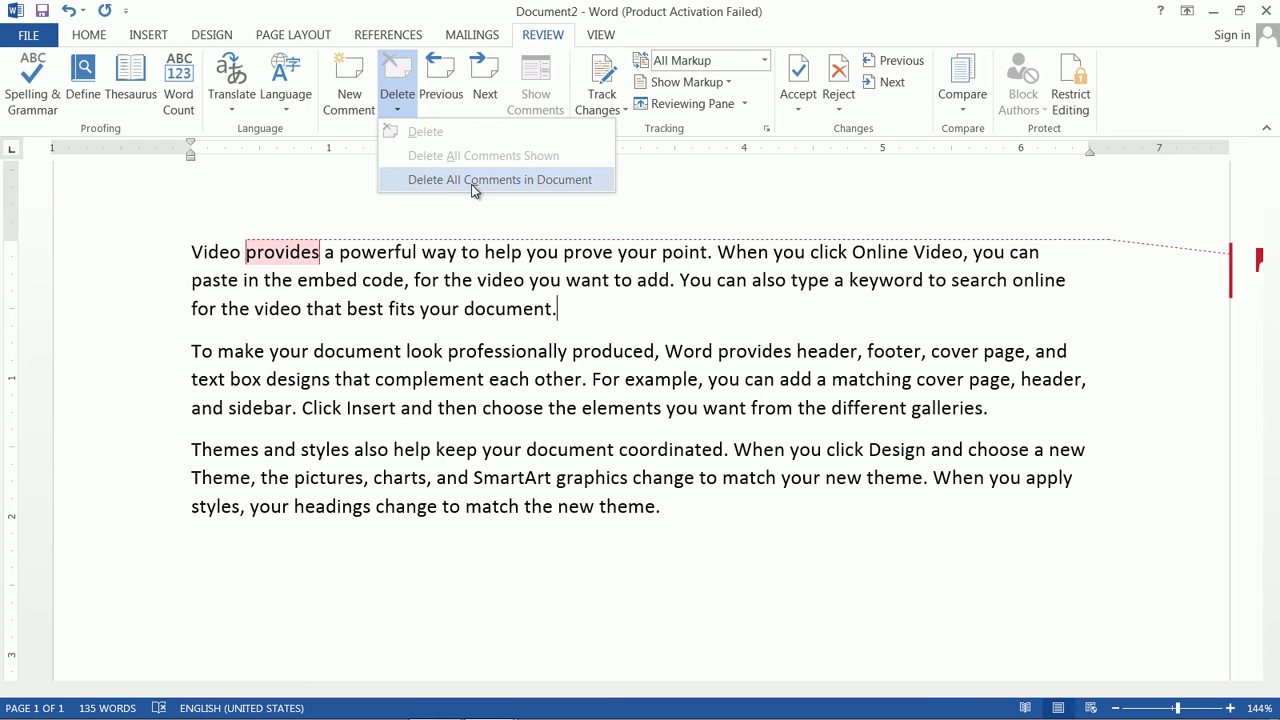
{"action": "left_click", "coordinate": [678, 195]}
{"action": "left_click", "coordinate": [431, 90]}
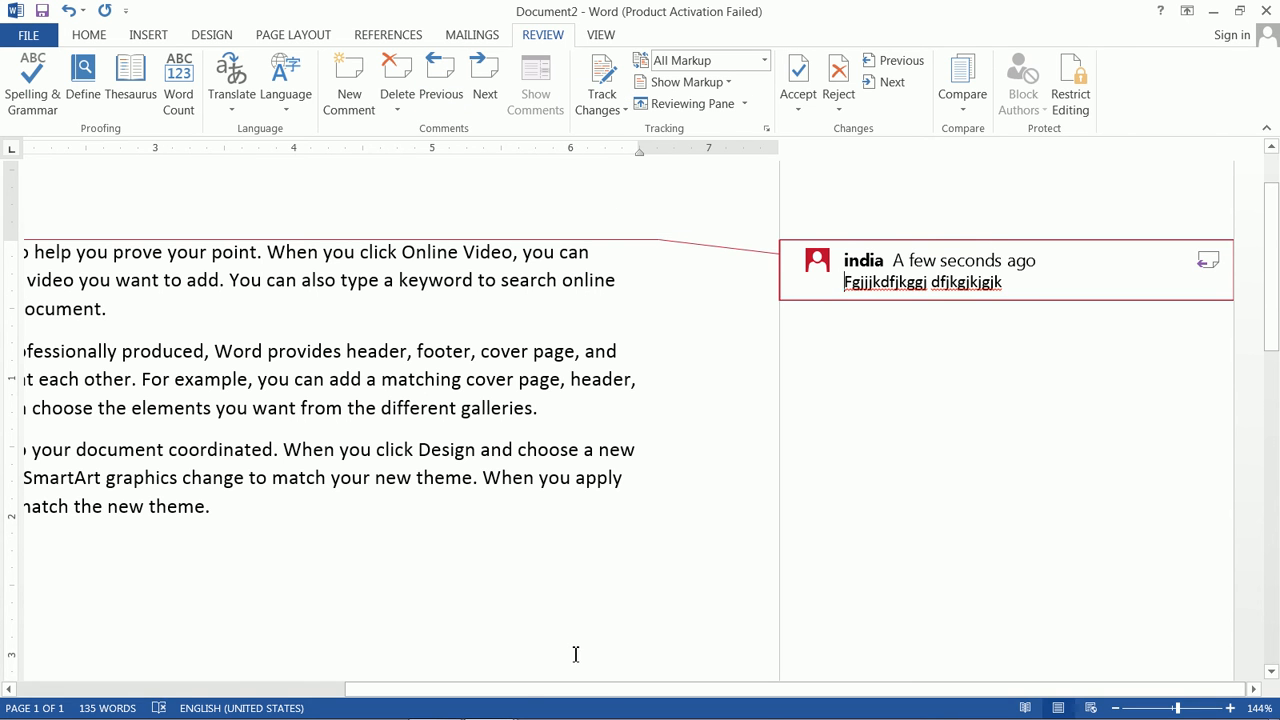
{"action": "left_click", "coordinate": [310, 690]}
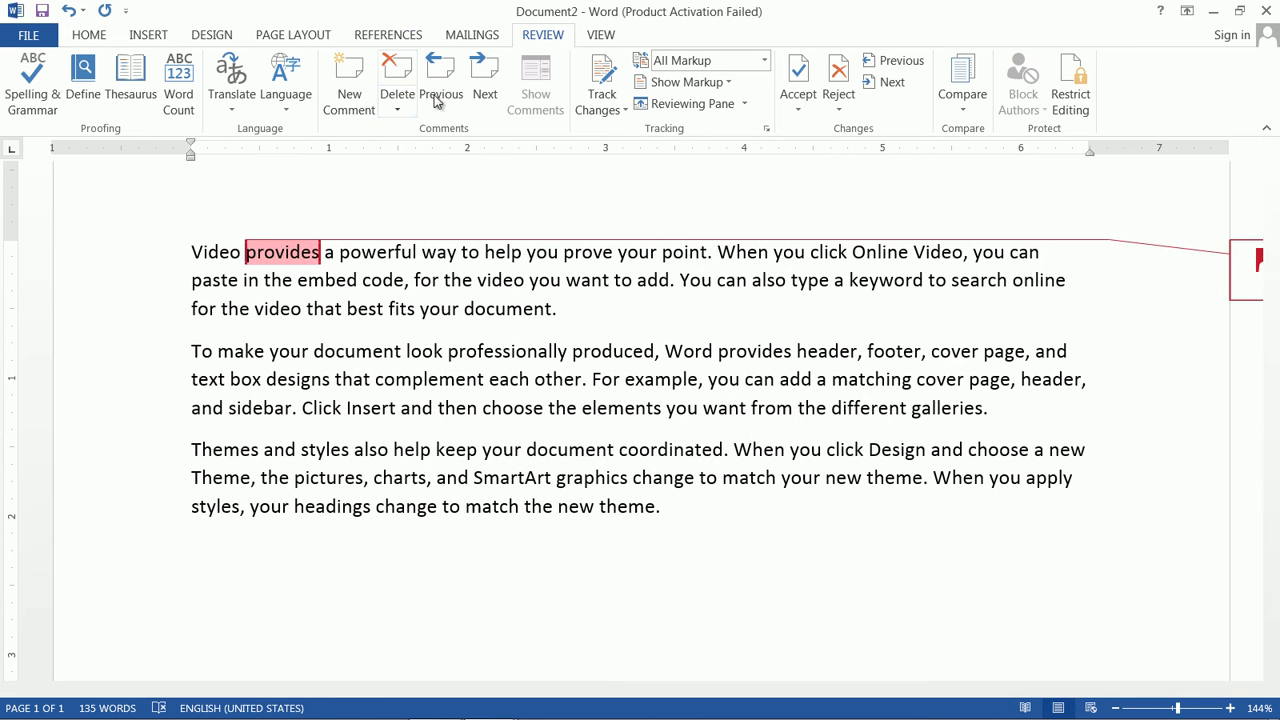
{"action": "left_click", "coordinate": [404, 88]}
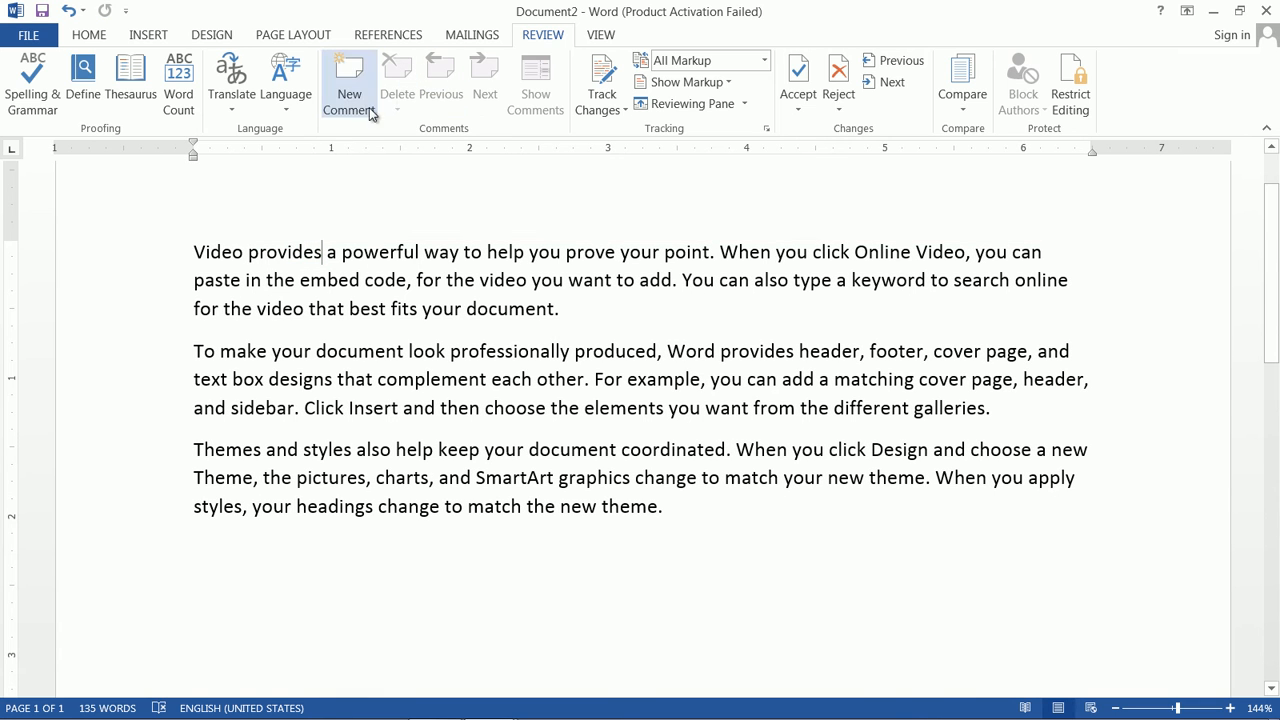
Step: Turn on Track Changes and type junk text after the word 'video'
{"action": "left_click", "coordinate": [624, 112]}
{"action": "left_click", "coordinate": [612, 132]}
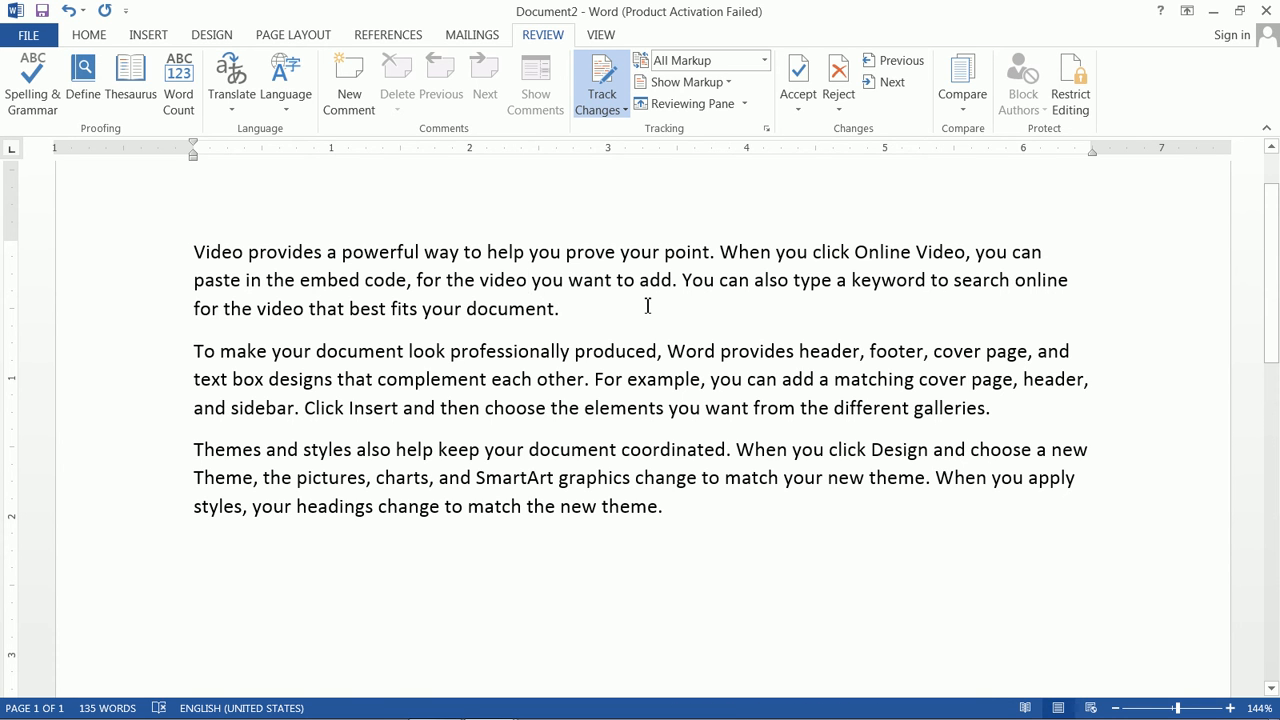
{"action": "key", "text": "BackSpace"}
{"action": "type", "text": "kg gfdjkgj fgjkgjk fgdjkgj fg"}
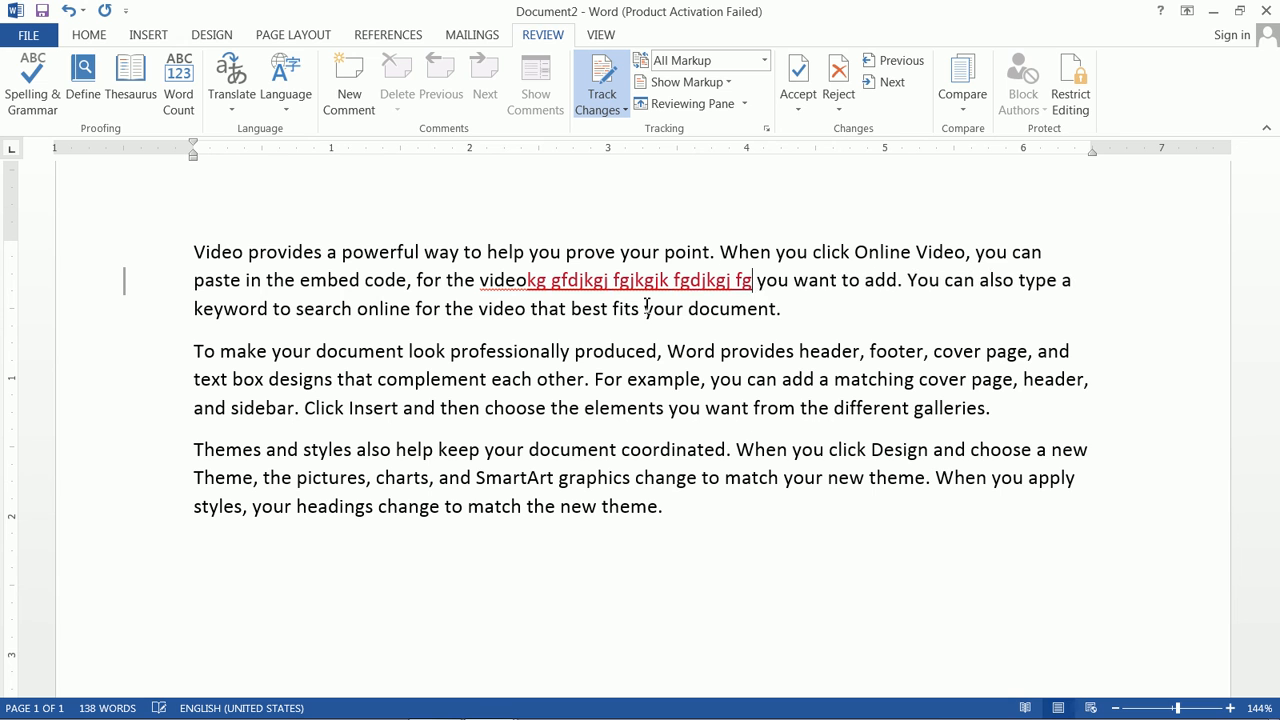
{"action": "type", "text": "jkg"}
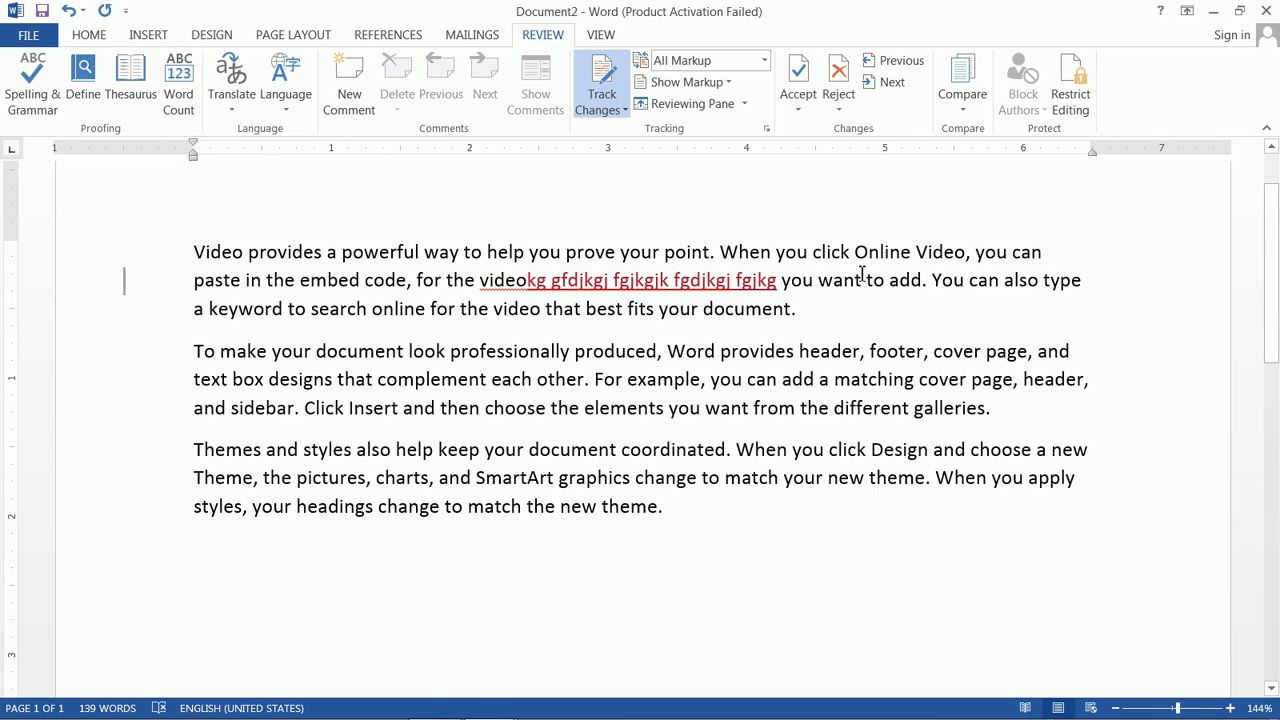
Step: Reject the tracked junk insertion, undo that, then accept and delete it
{"action": "left_click", "coordinate": [840, 80]}
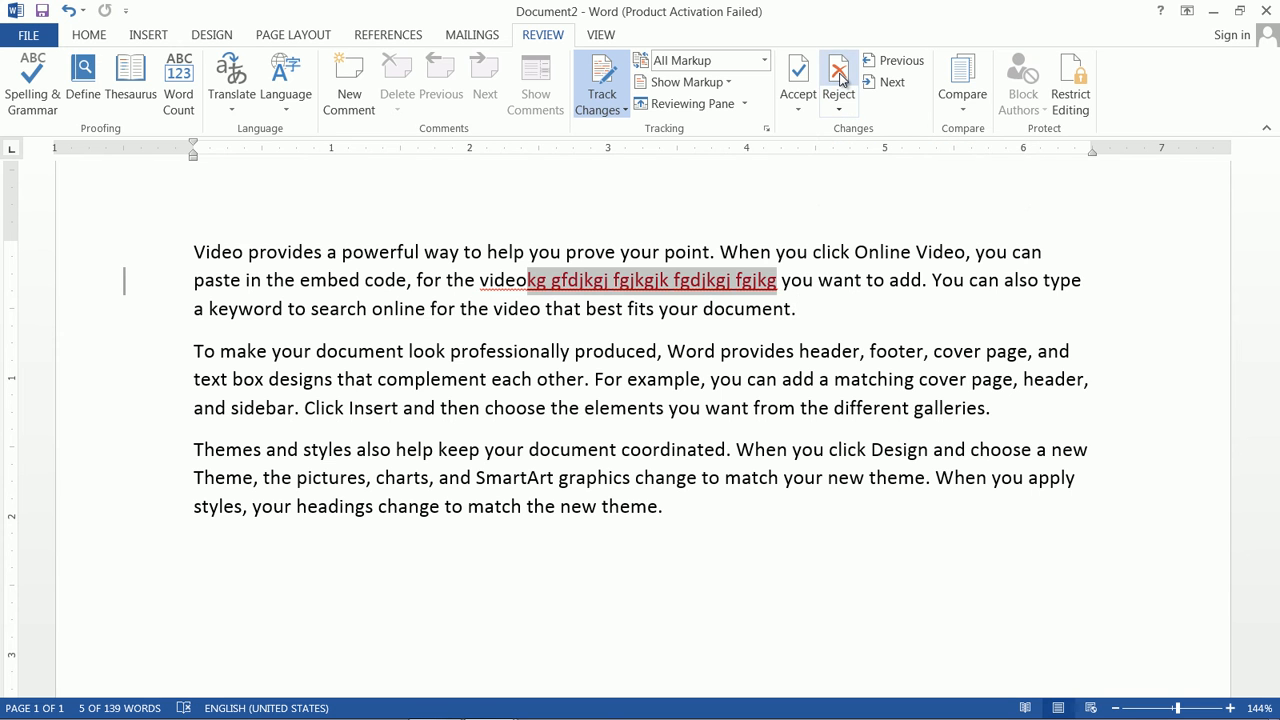
{"action": "left_click", "coordinate": [840, 80]}
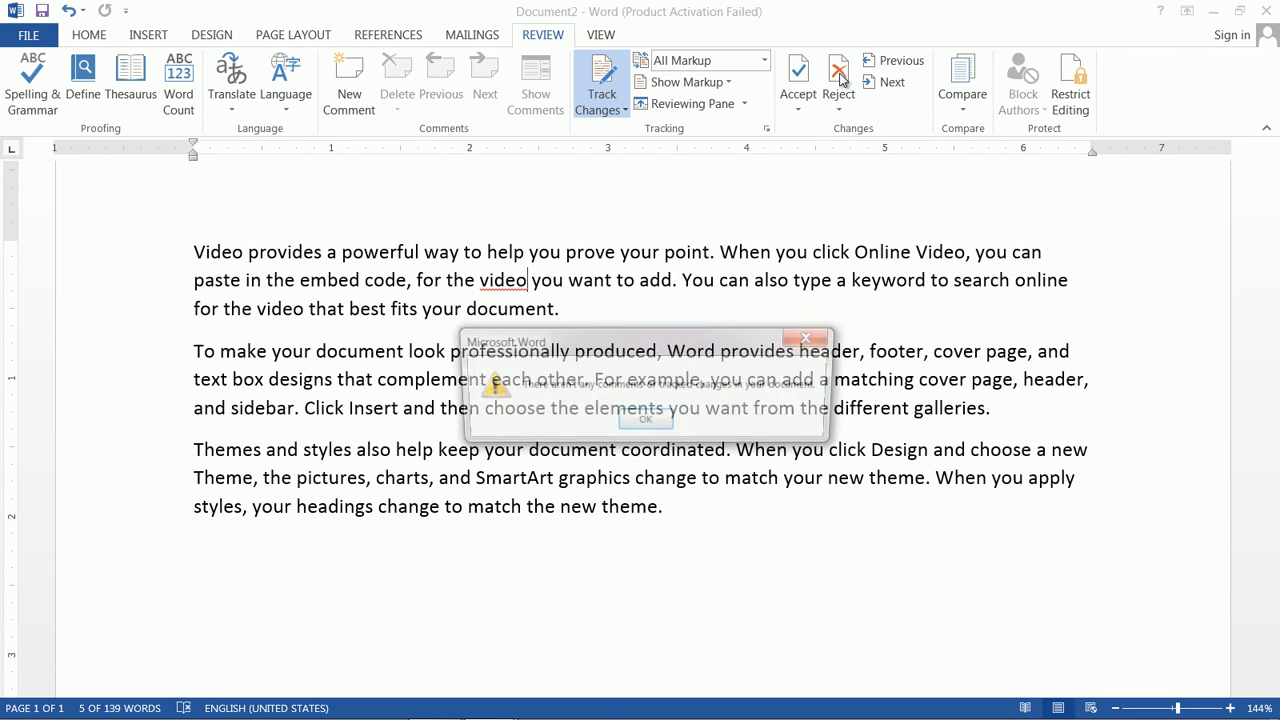
{"action": "left_click", "coordinate": [645, 422]}
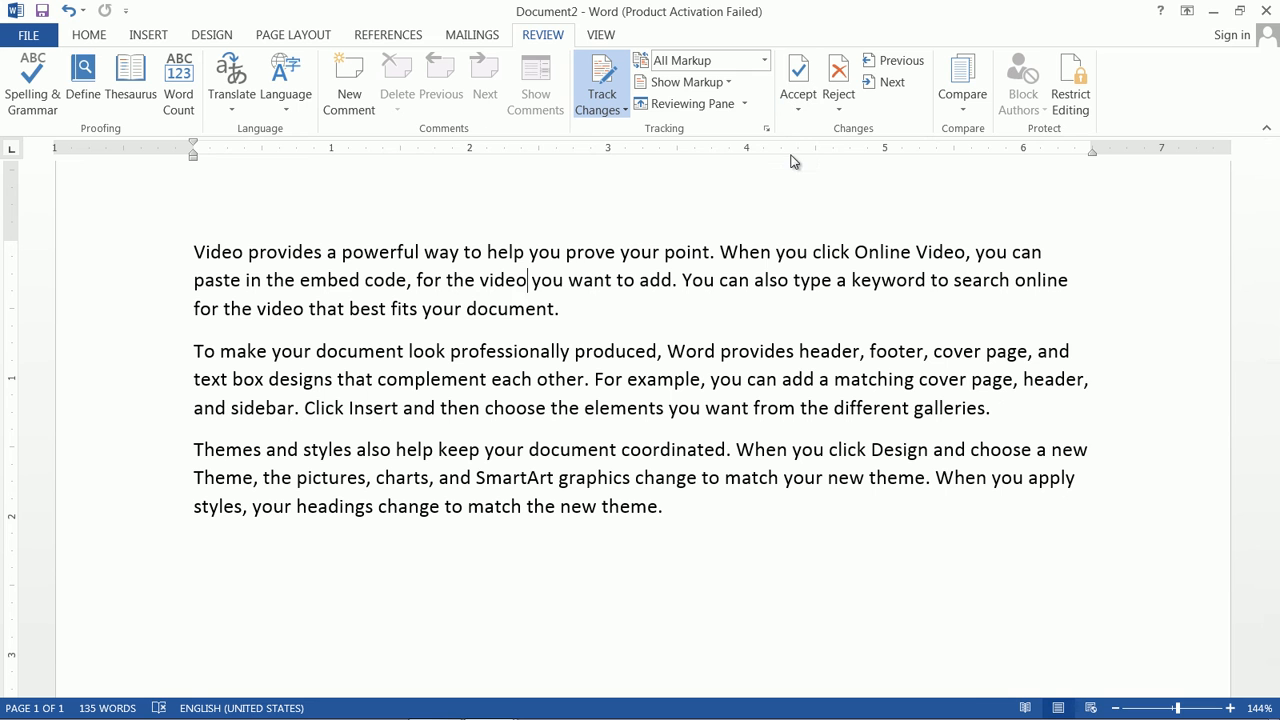
{"action": "key", "text": "ctrl+z"}
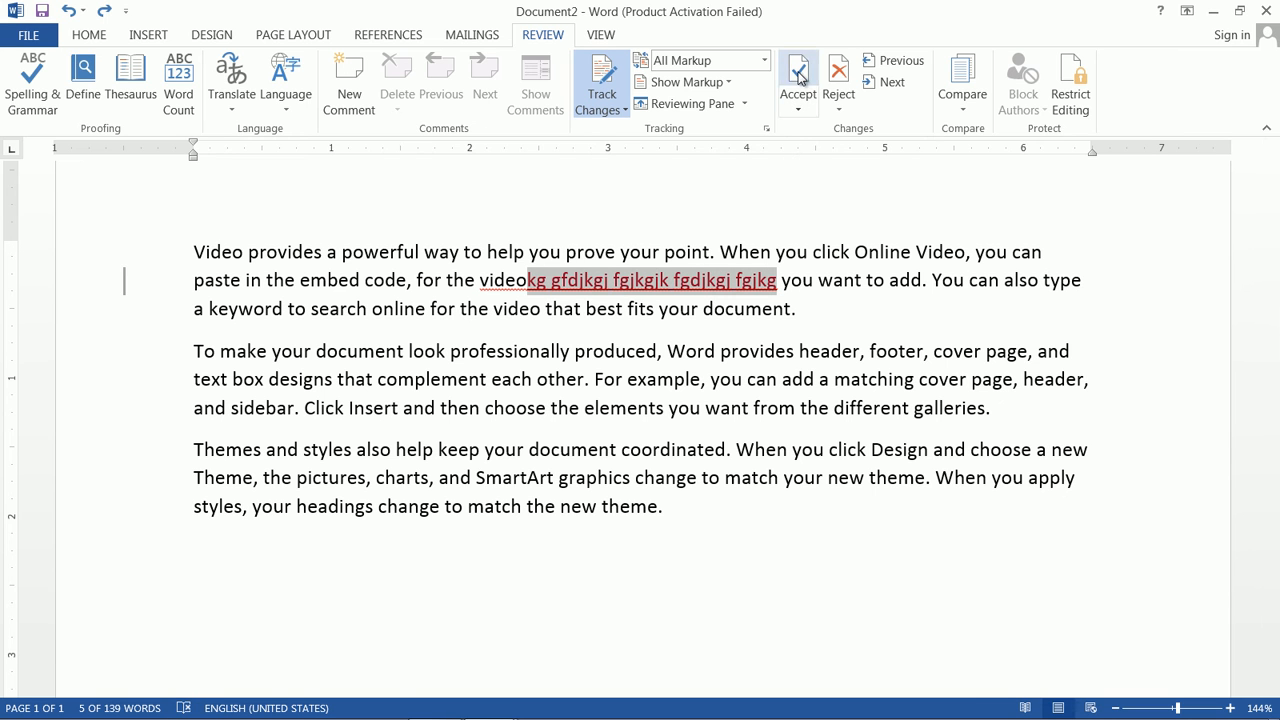
{"action": "left_click", "coordinate": [800, 75]}
{"action": "left_click", "coordinate": [645, 422]}
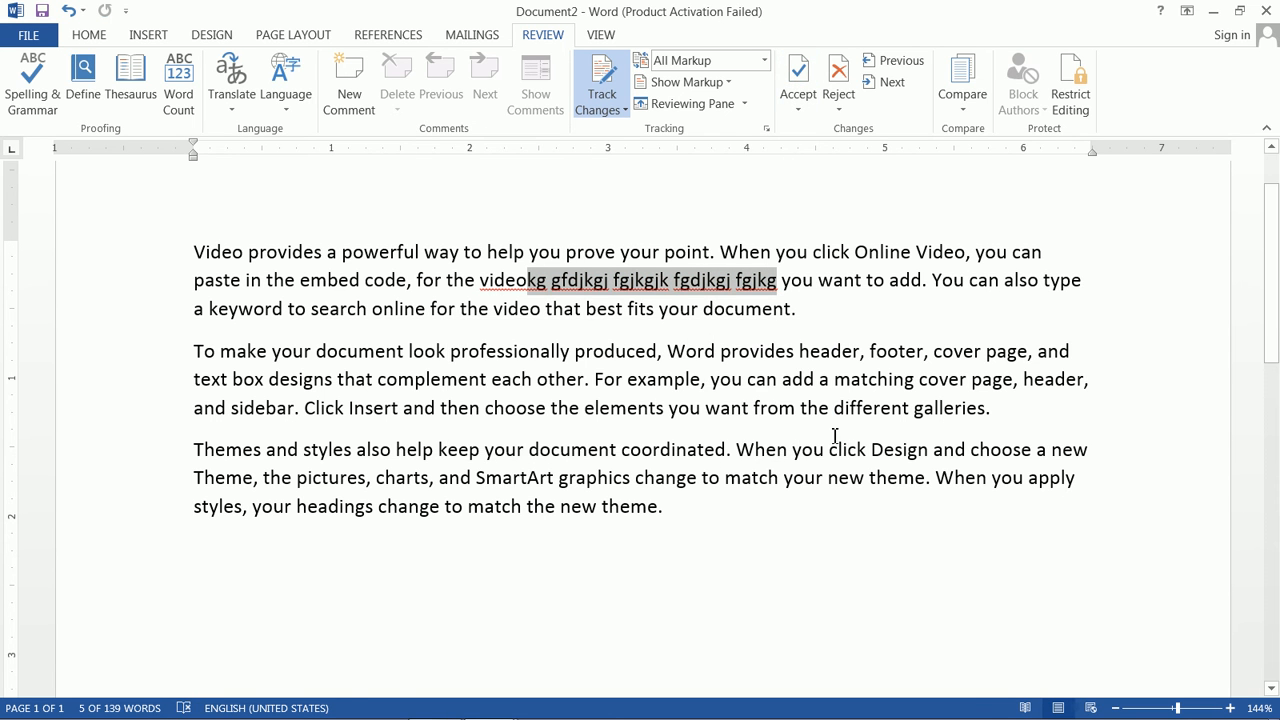
{"action": "key", "text": "Delete"}
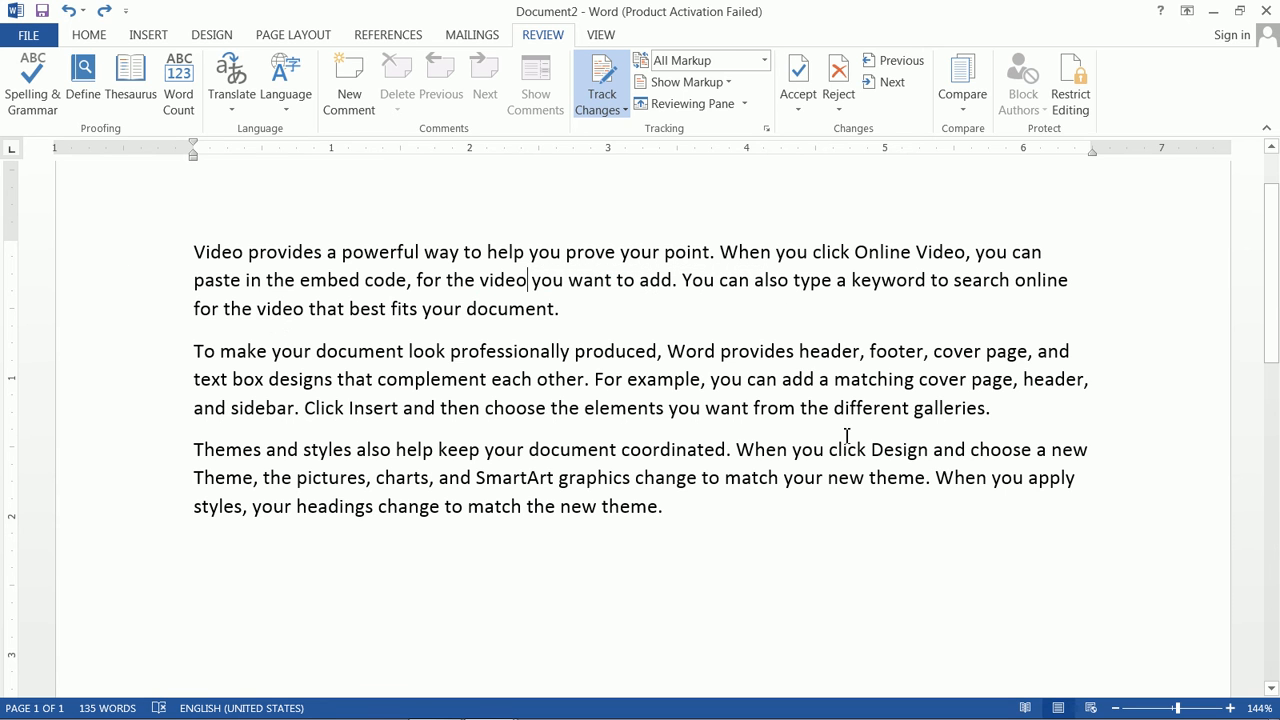
Step: Under No Markup, type more junk text, reject it, and return to All Markup
{"action": "left_click", "coordinate": [765, 61]}
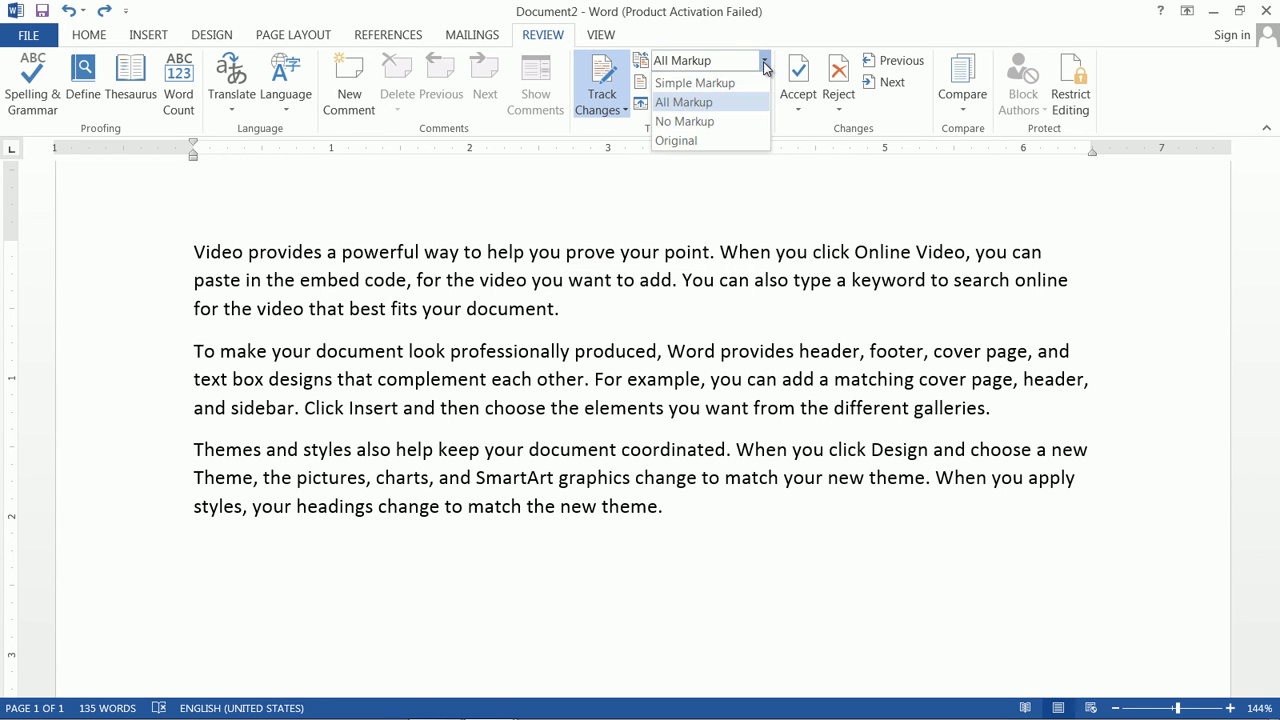
{"action": "left_click", "coordinate": [724, 122]}
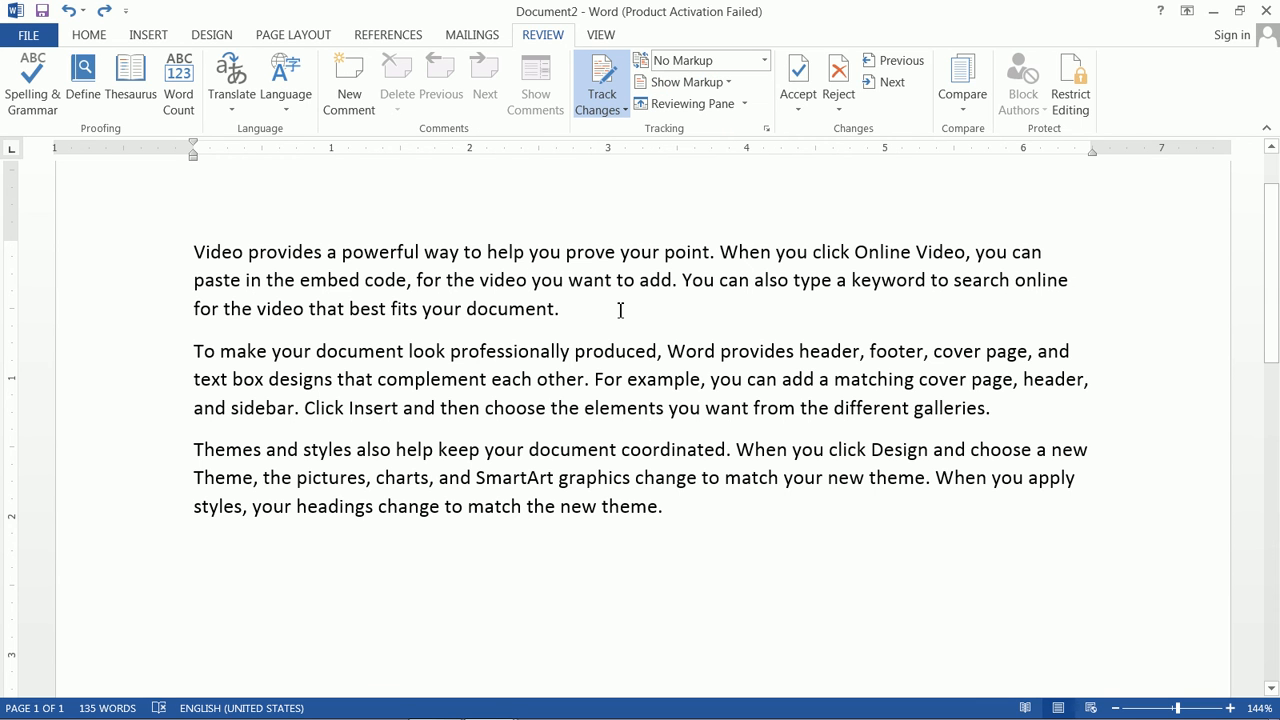
{"action": "type", "text": "cvvbvbvb bvbvbbv"}
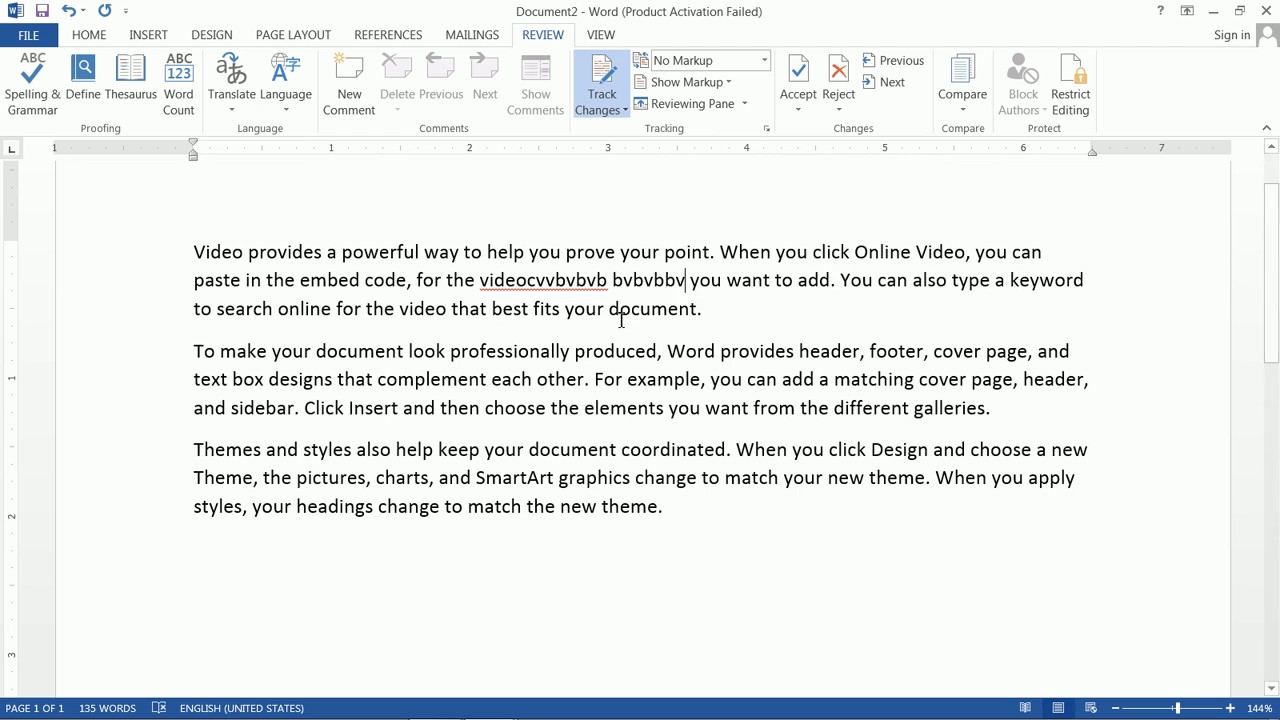
{"action": "type", "text": " vvb"}
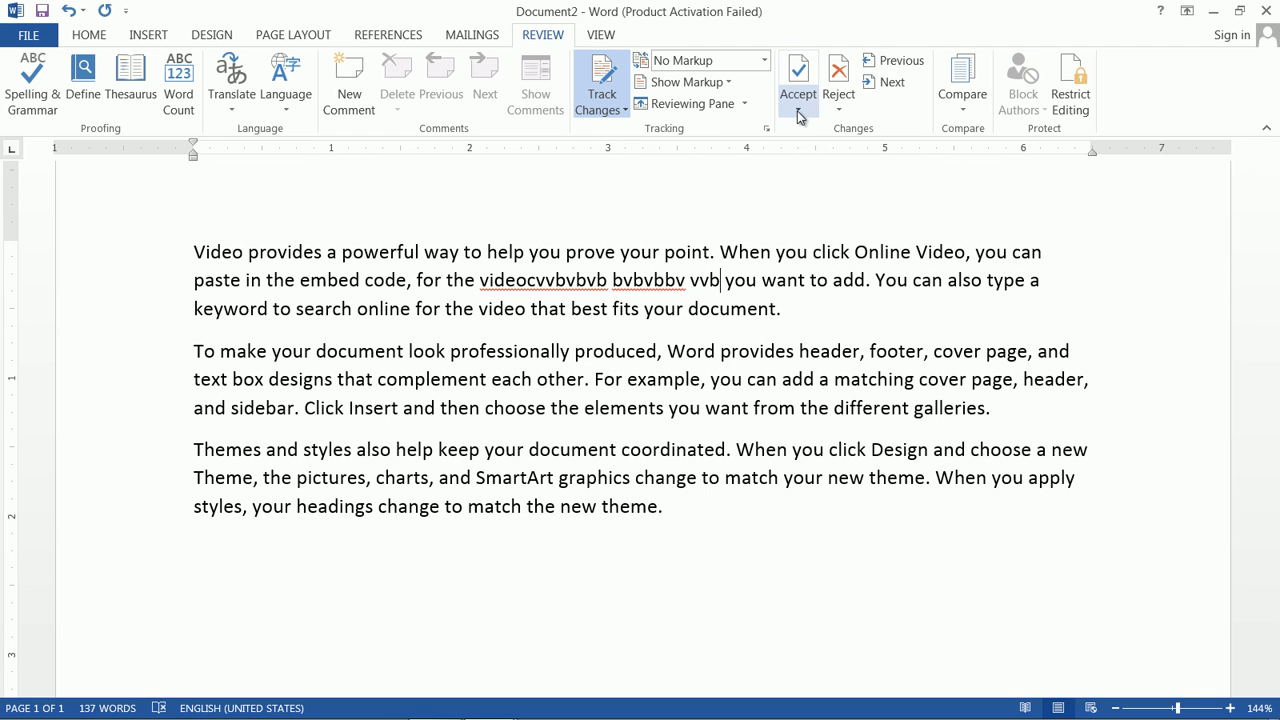
{"action": "left_click", "coordinate": [836, 72]}
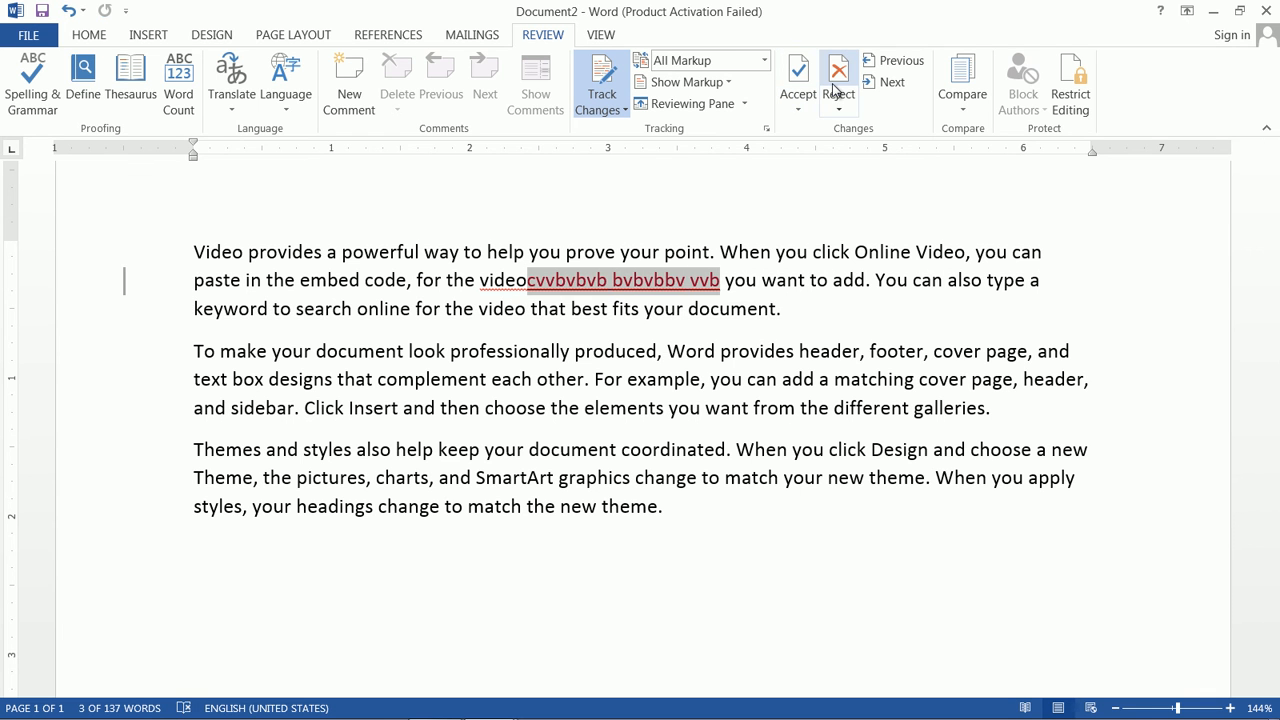
{"action": "left_click", "coordinate": [835, 84]}
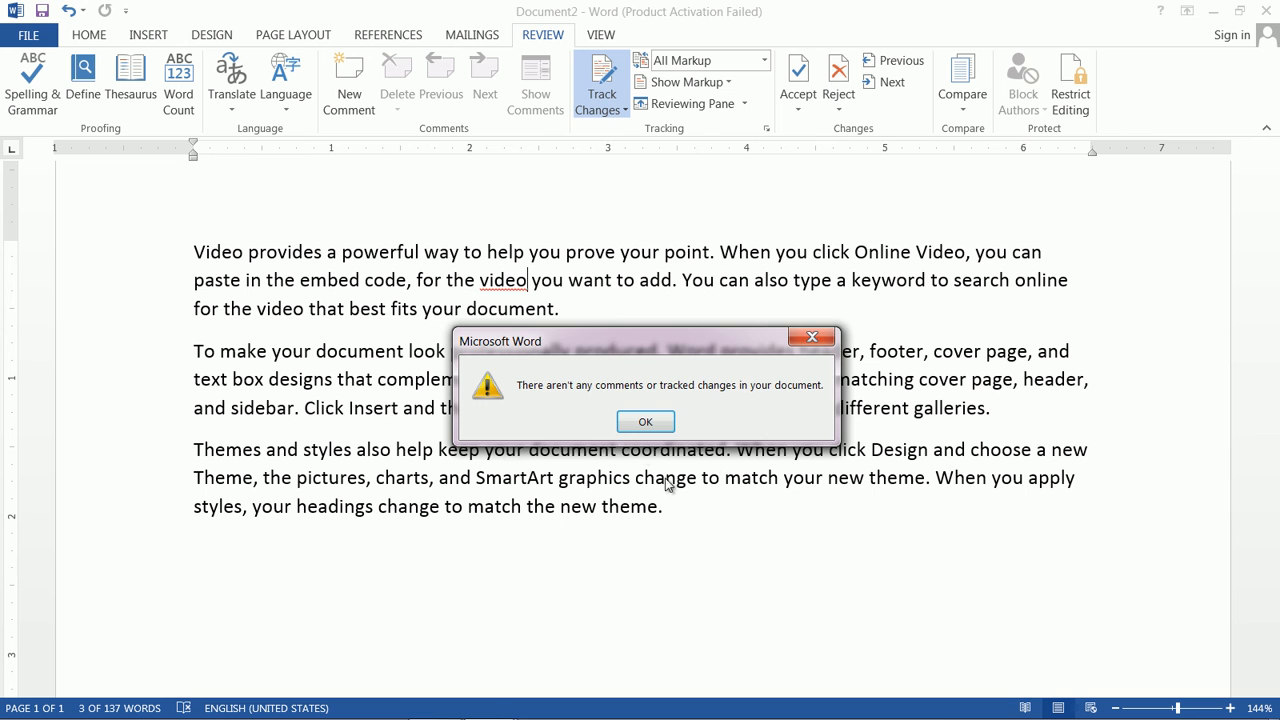
{"action": "left_click", "coordinate": [645, 421]}
{"action": "left_click", "coordinate": [764, 61]}
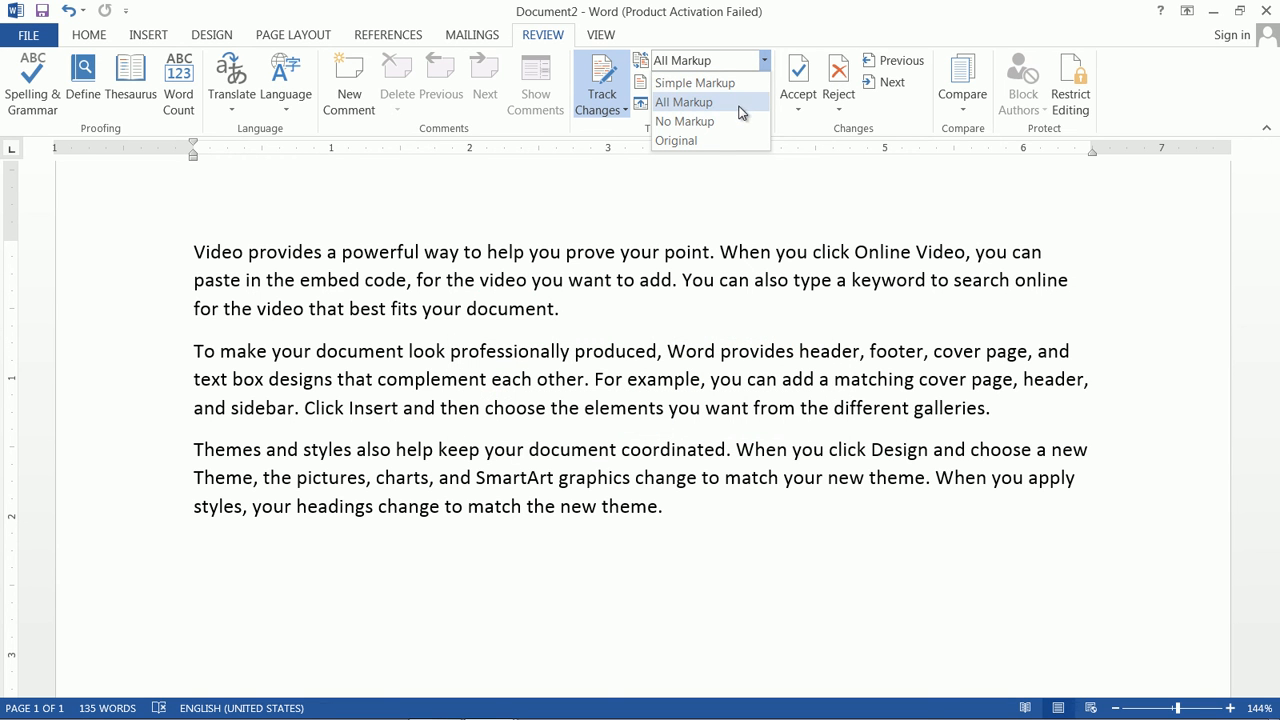
{"action": "left_click", "coordinate": [738, 102]}
{"action": "left_click", "coordinate": [733, 83]}
{"action": "left_click", "coordinate": [733, 83]}
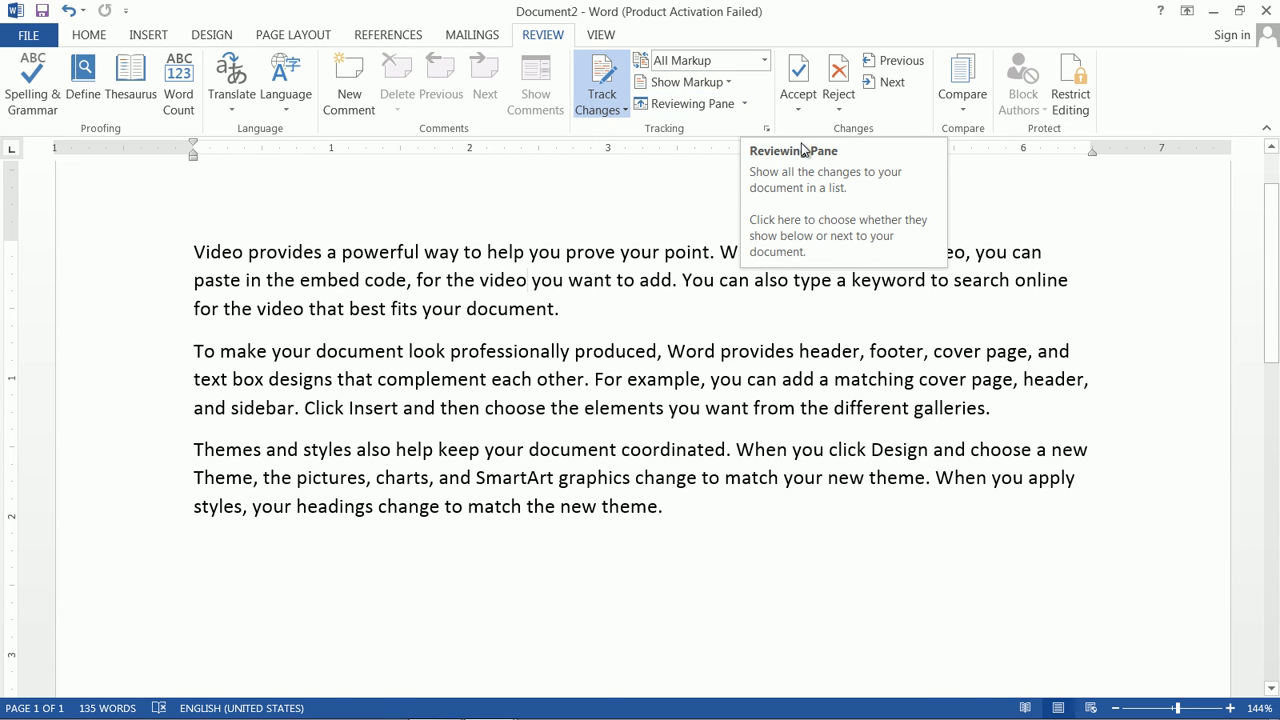
{"action": "left_click", "coordinate": [745, 104]}
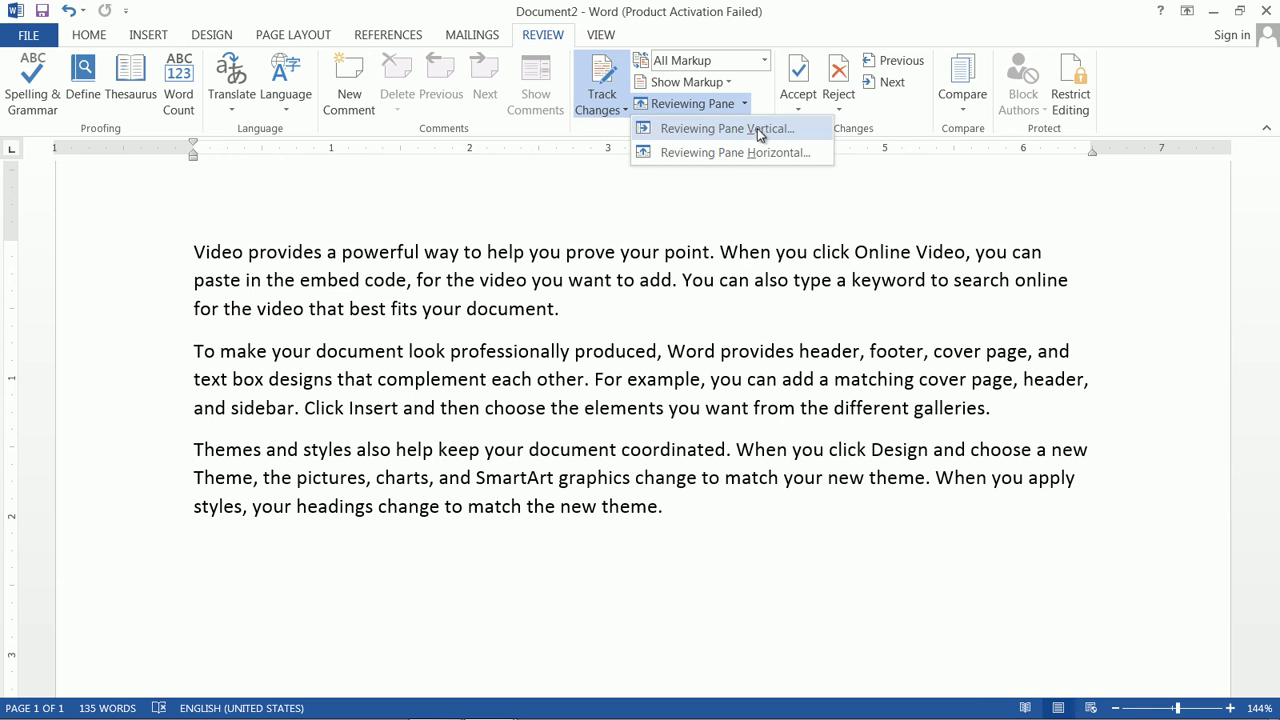
{"action": "left_click", "coordinate": [740, 129]}
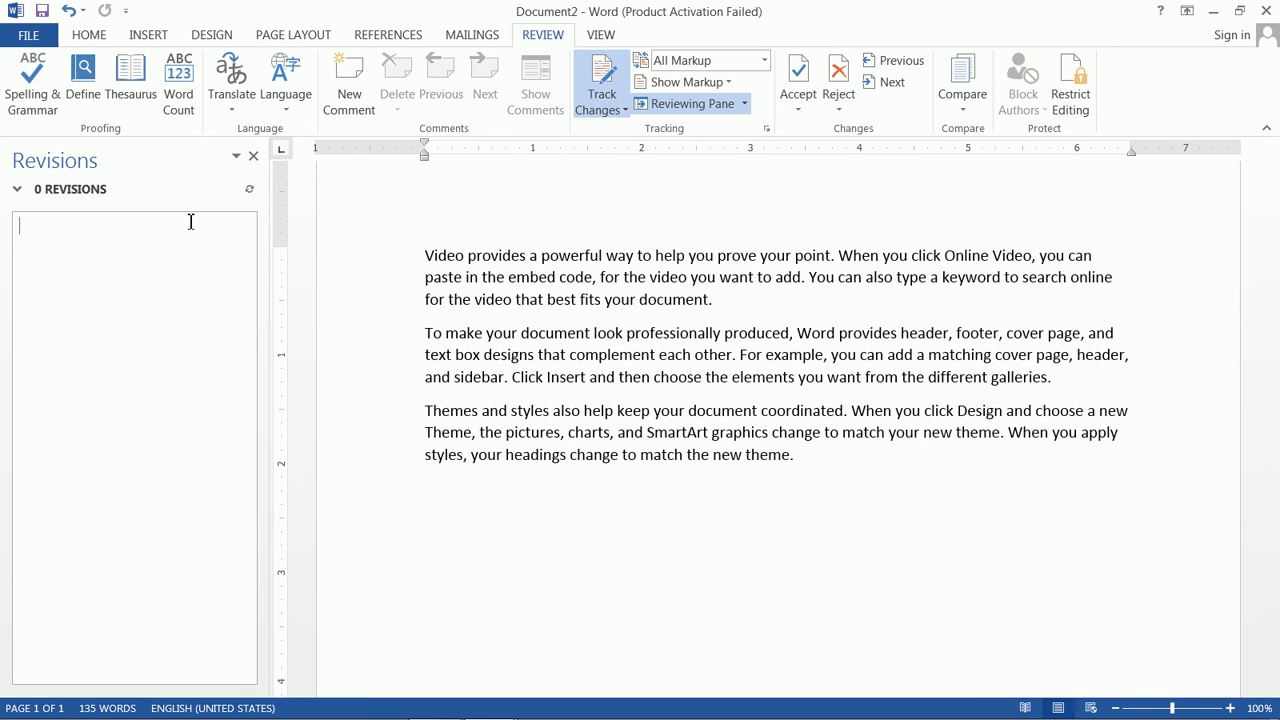
{"action": "left_click", "coordinate": [18, 189]}
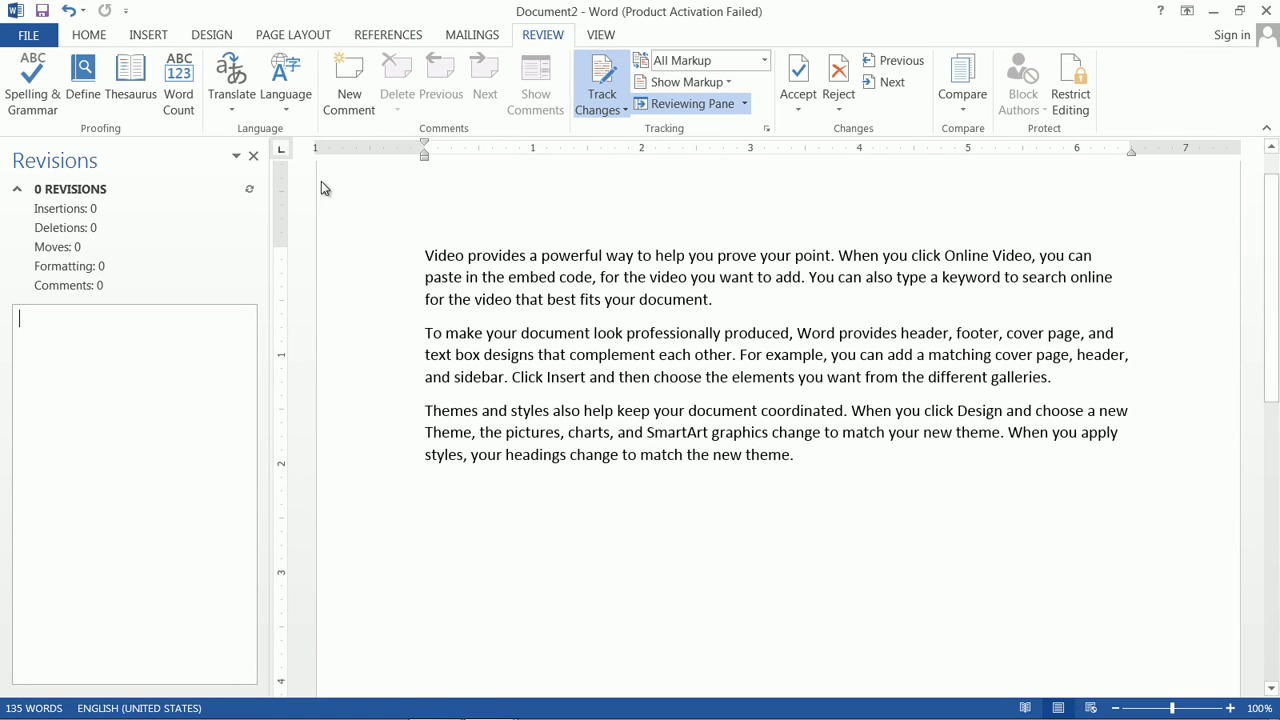
{"action": "left_click", "coordinate": [253, 156]}
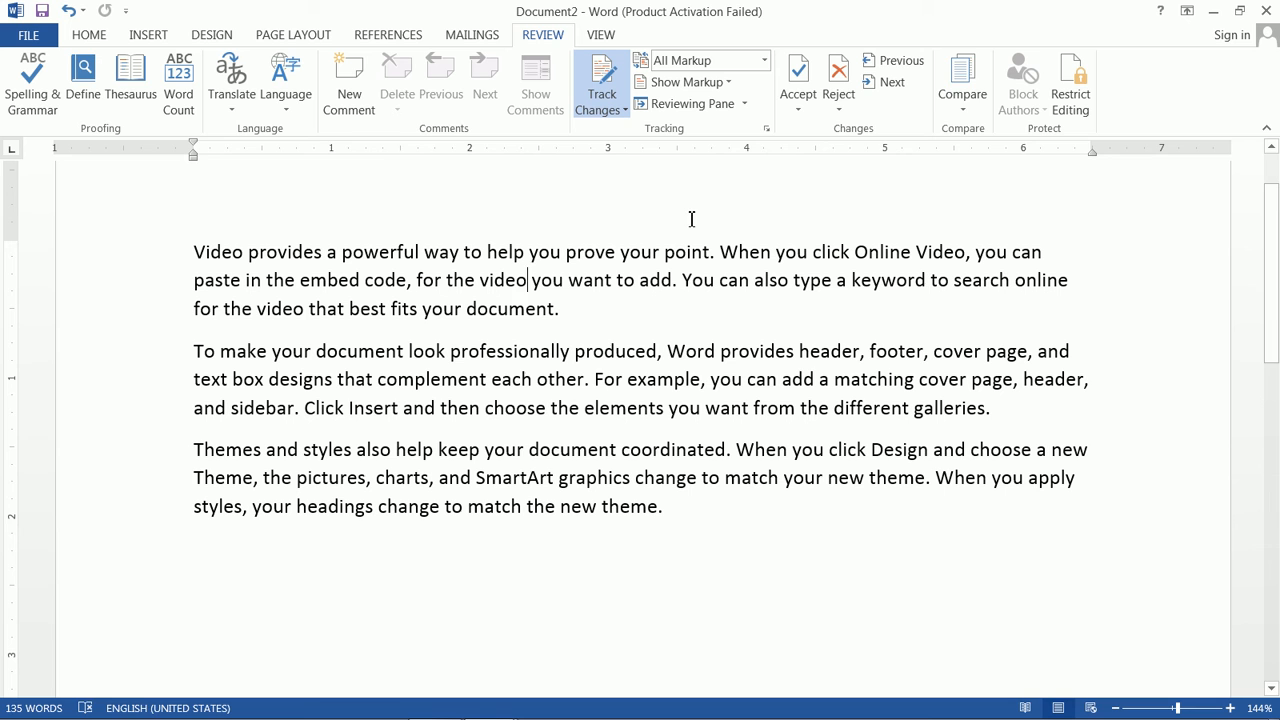
Step: Start a document comparison with typinh.docx as the original document
{"action": "left_click", "coordinate": [966, 104]}
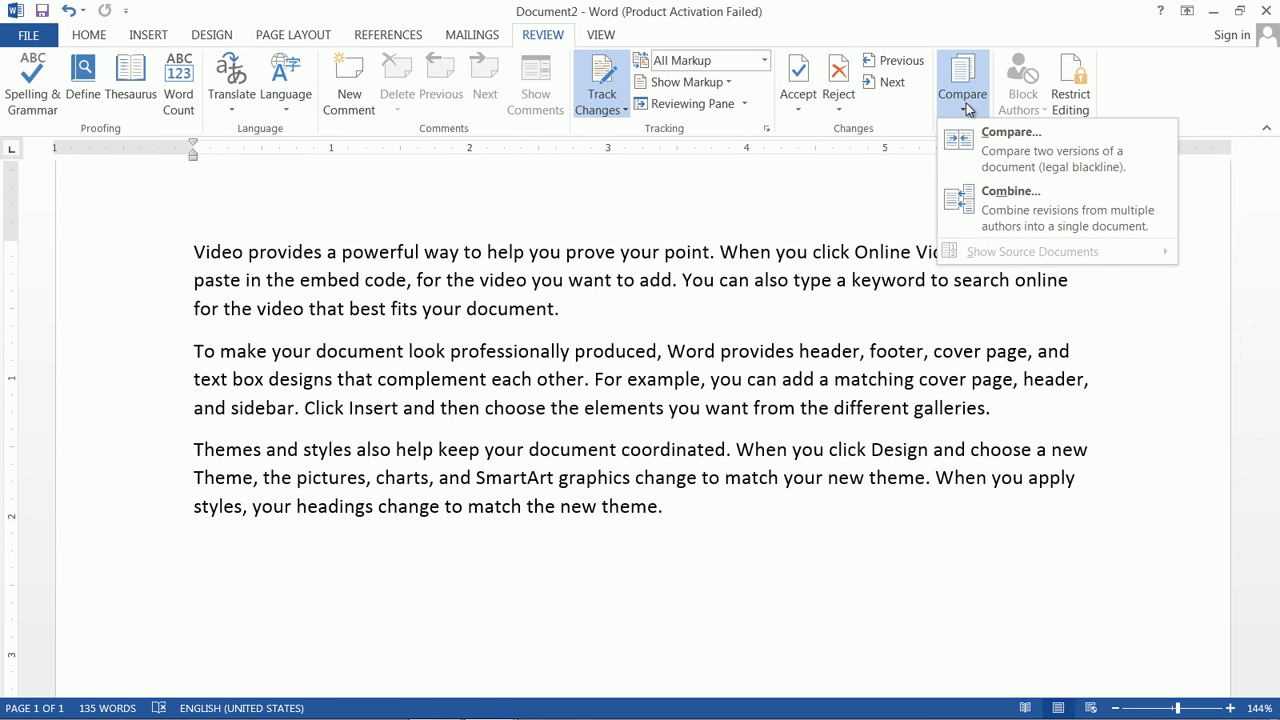
{"action": "left_click", "coordinate": [996, 153]}
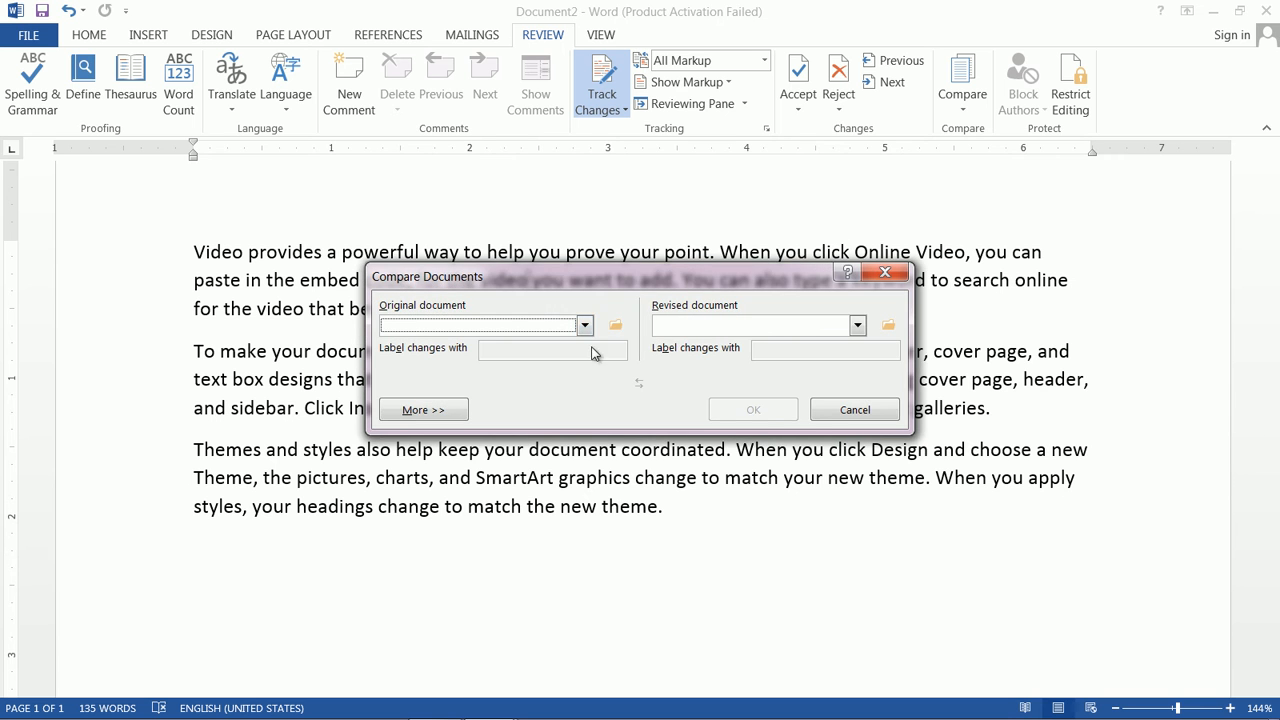
{"action": "left_click", "coordinate": [615, 325]}
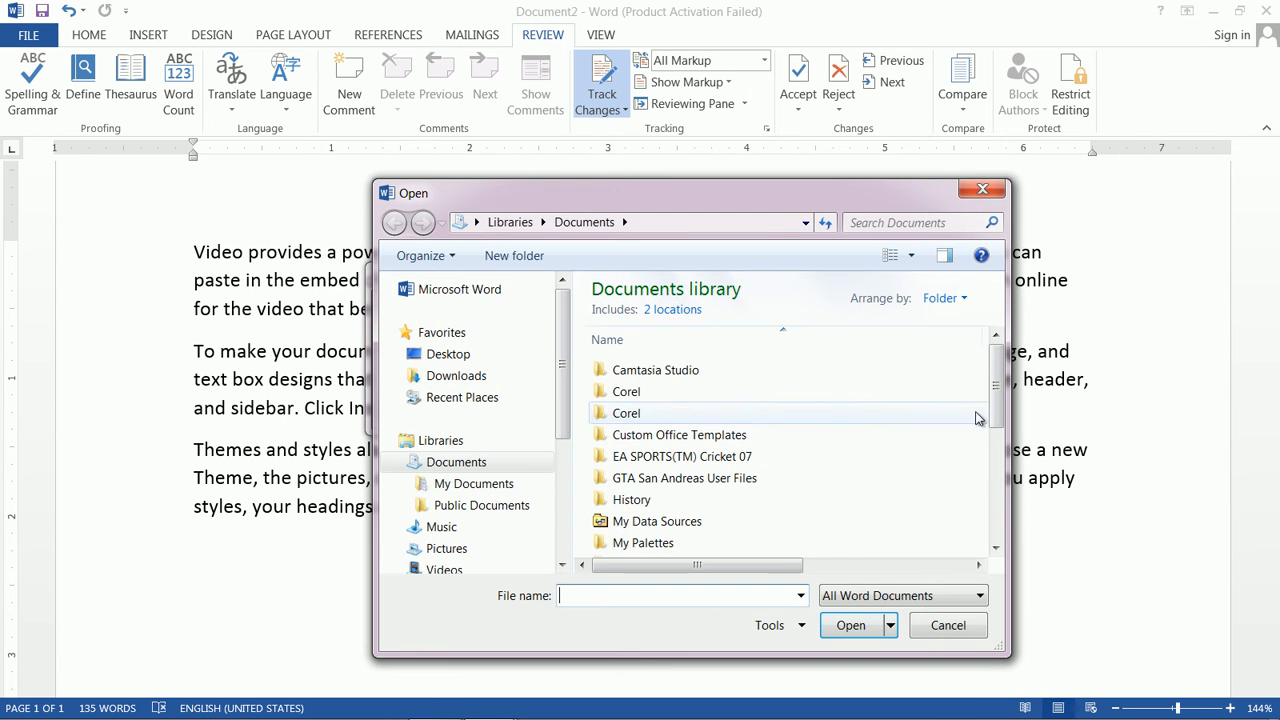
{"action": "left_click_drag", "start_coordinate": [995, 400], "coordinate": [1009, 515]}
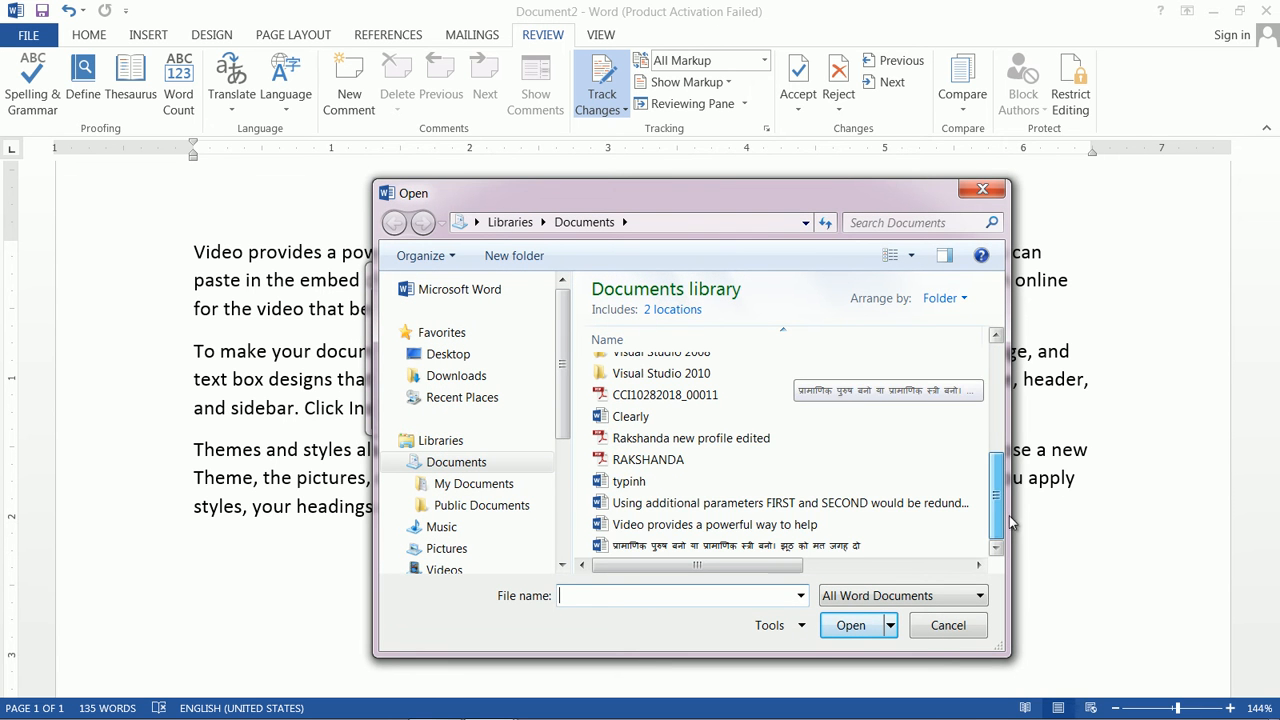
{"action": "left_click", "coordinate": [630, 482]}
{"action": "left_click", "coordinate": [845, 627]}
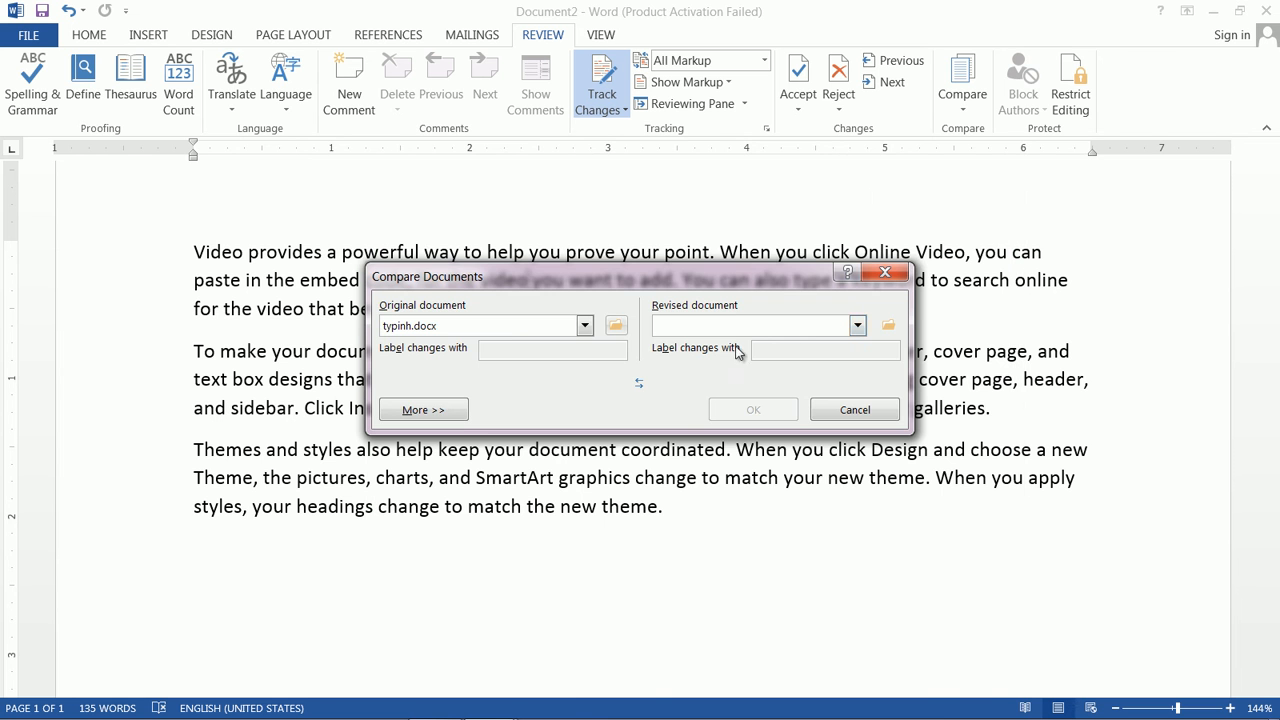
Step: Choose Clearly.docx as the revised document and run the comparison
{"action": "left_click", "coordinate": [889, 327]}
{"action": "left_click_drag", "start_coordinate": [997, 398], "coordinate": [1013, 562]}
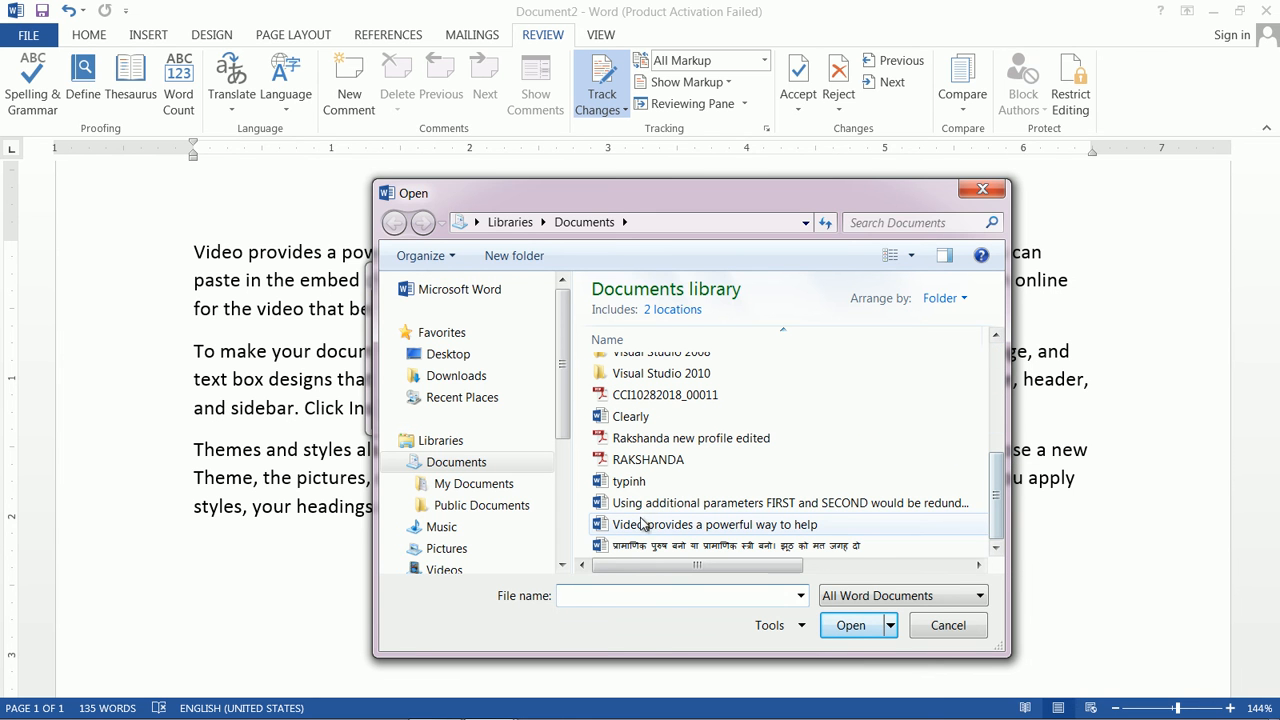
{"action": "left_click", "coordinate": [640, 416]}
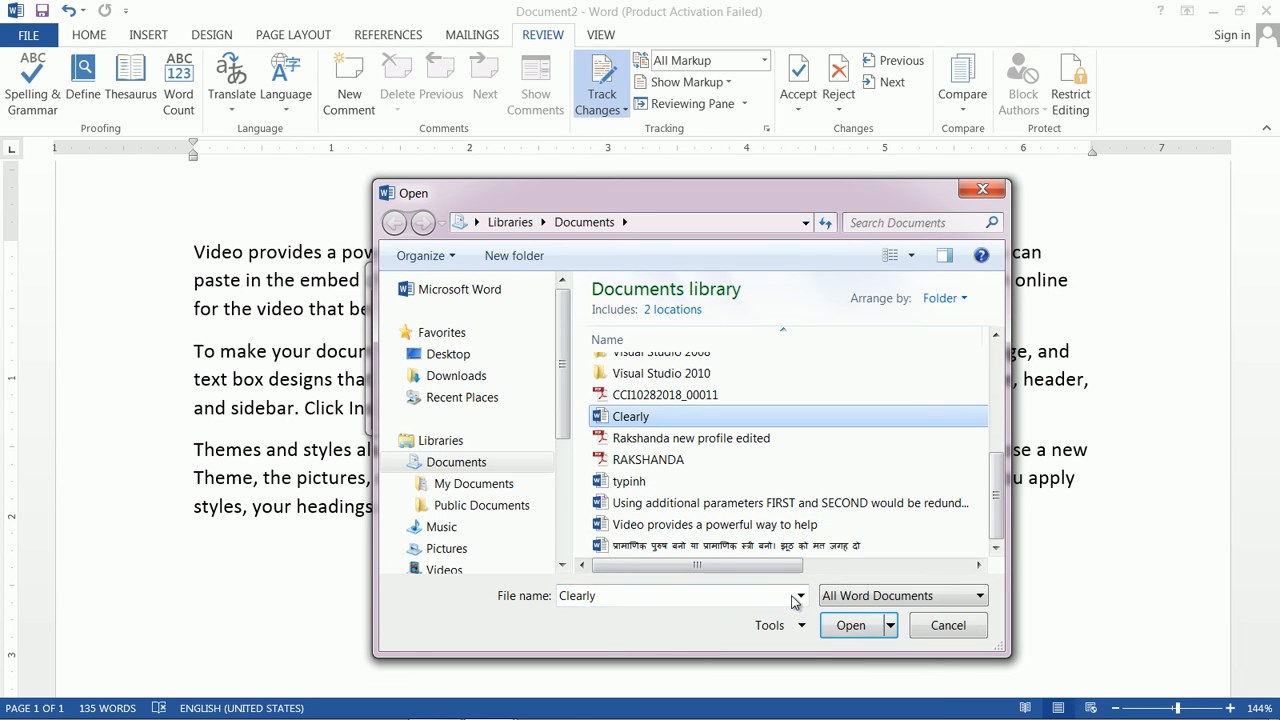
{"action": "left_click", "coordinate": [848, 625]}
{"action": "left_click", "coordinate": [755, 410]}
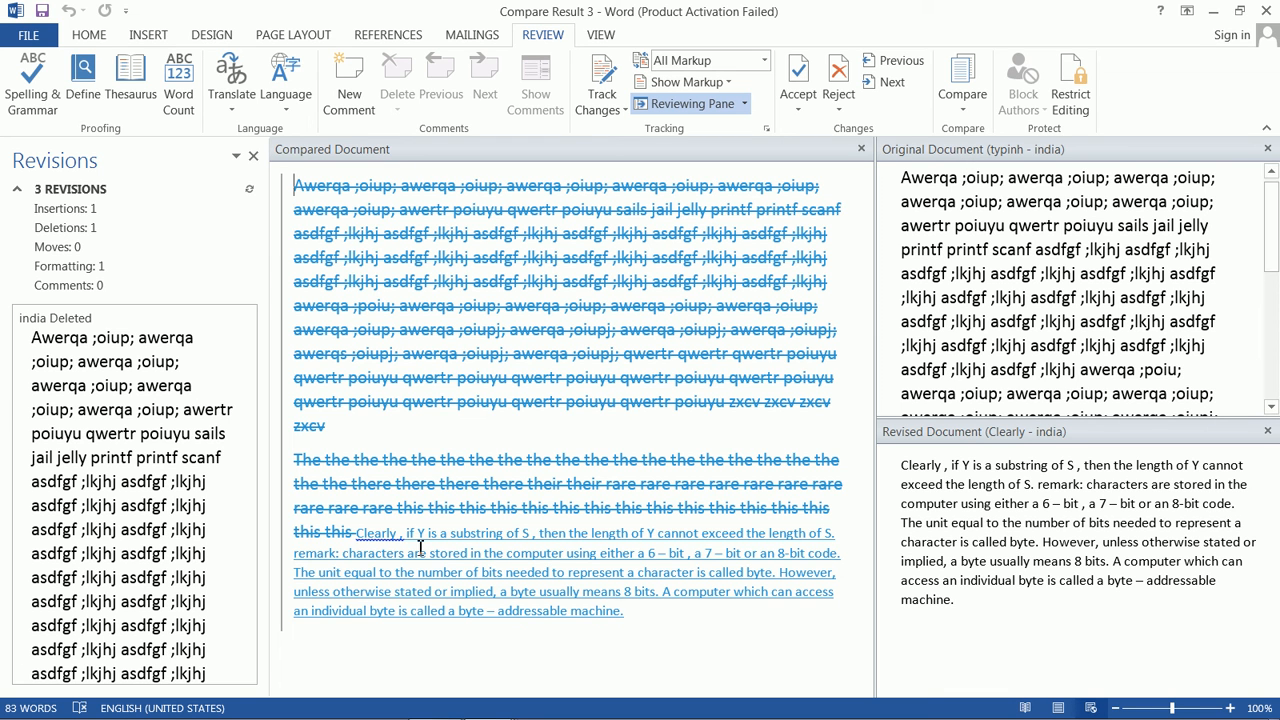
Step: Close the Revisions list, then the Original Document and Revised Document panes, leaving Compare Result 3
{"action": "left_click_drag", "start_coordinate": [1271, 208], "coordinate": [1273, 408]}
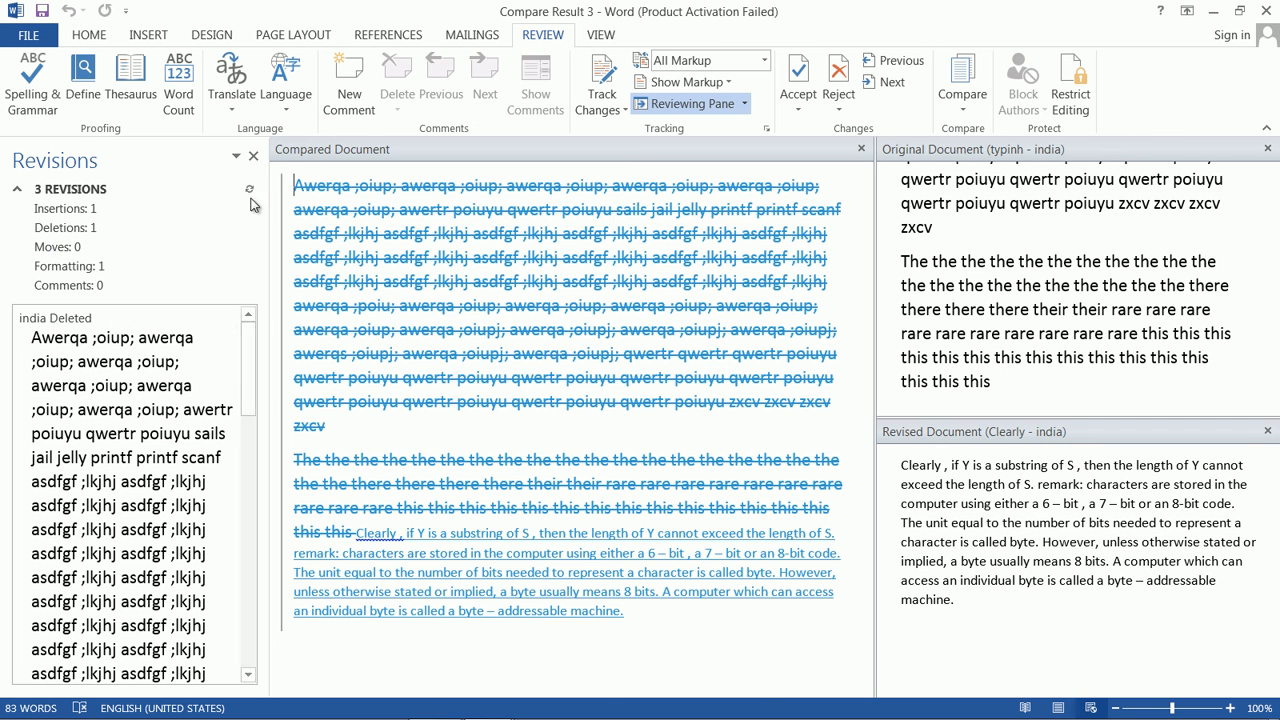
{"action": "left_click", "coordinate": [253, 156]}
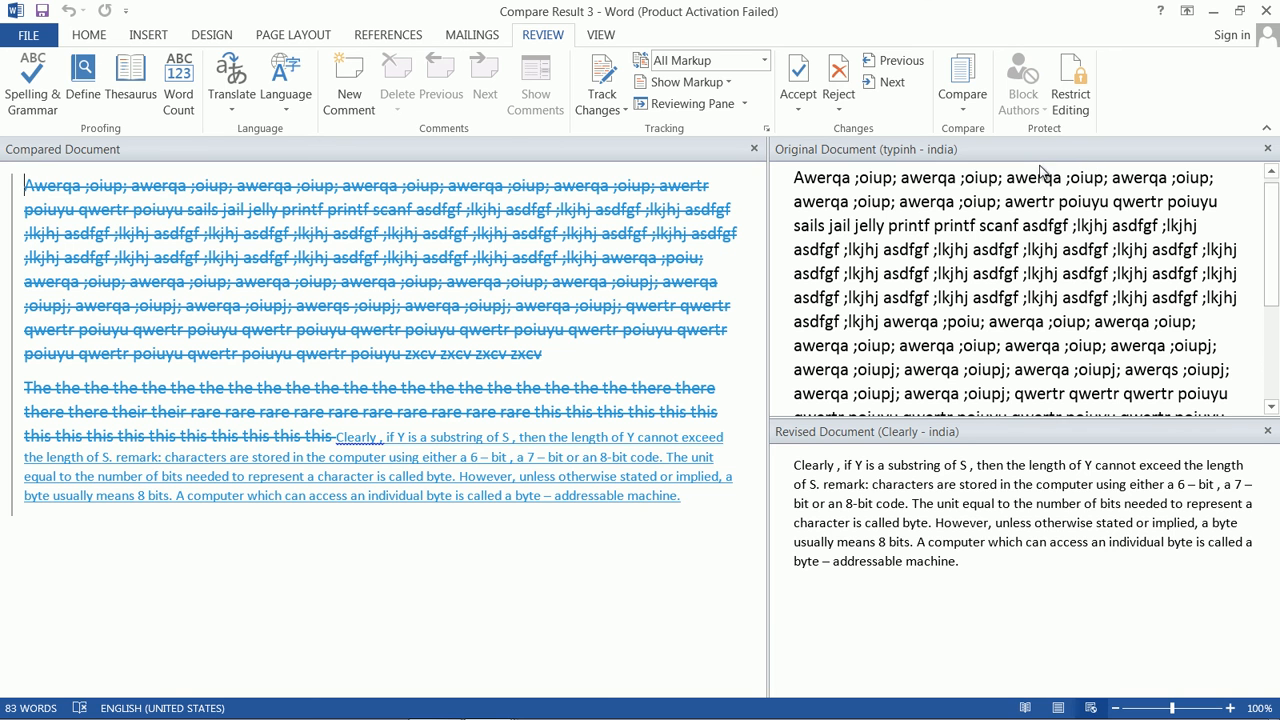
{"action": "left_click", "coordinate": [1267, 149]}
{"action": "left_click", "coordinate": [1267, 150]}
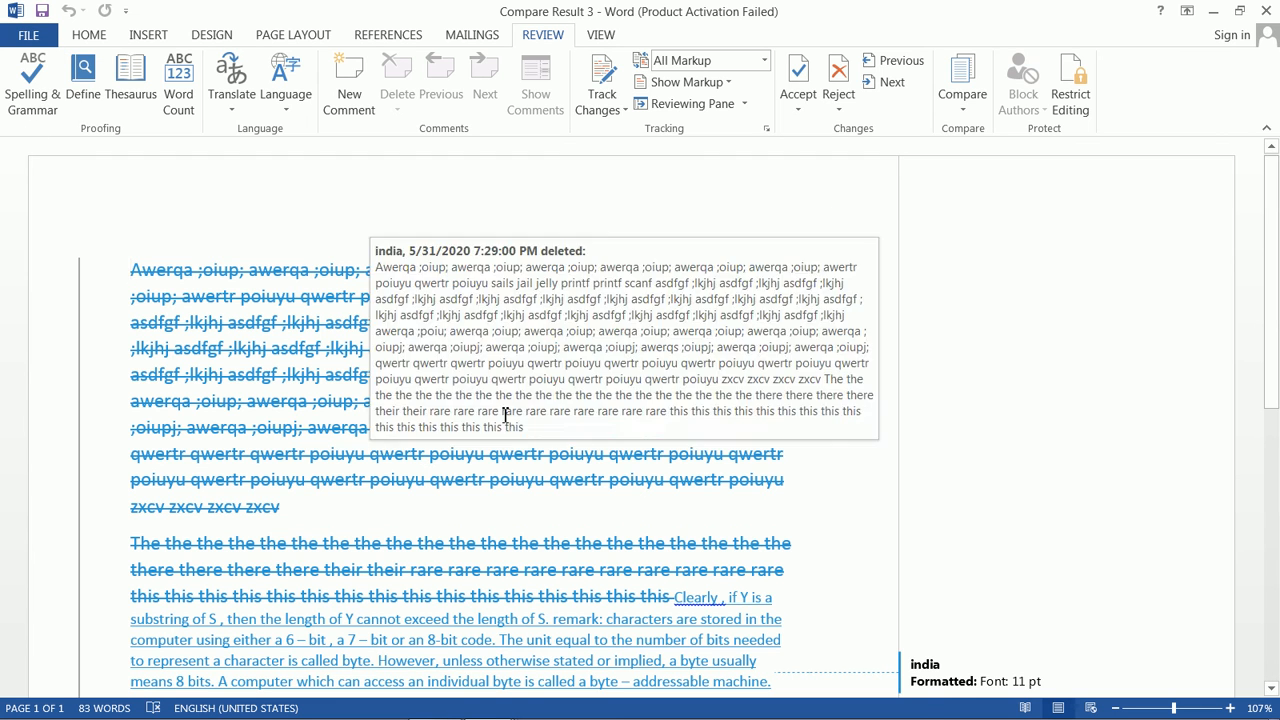
Step: Start a Combine and select the Clearly file as the original document
{"action": "left_click", "coordinate": [968, 108]}
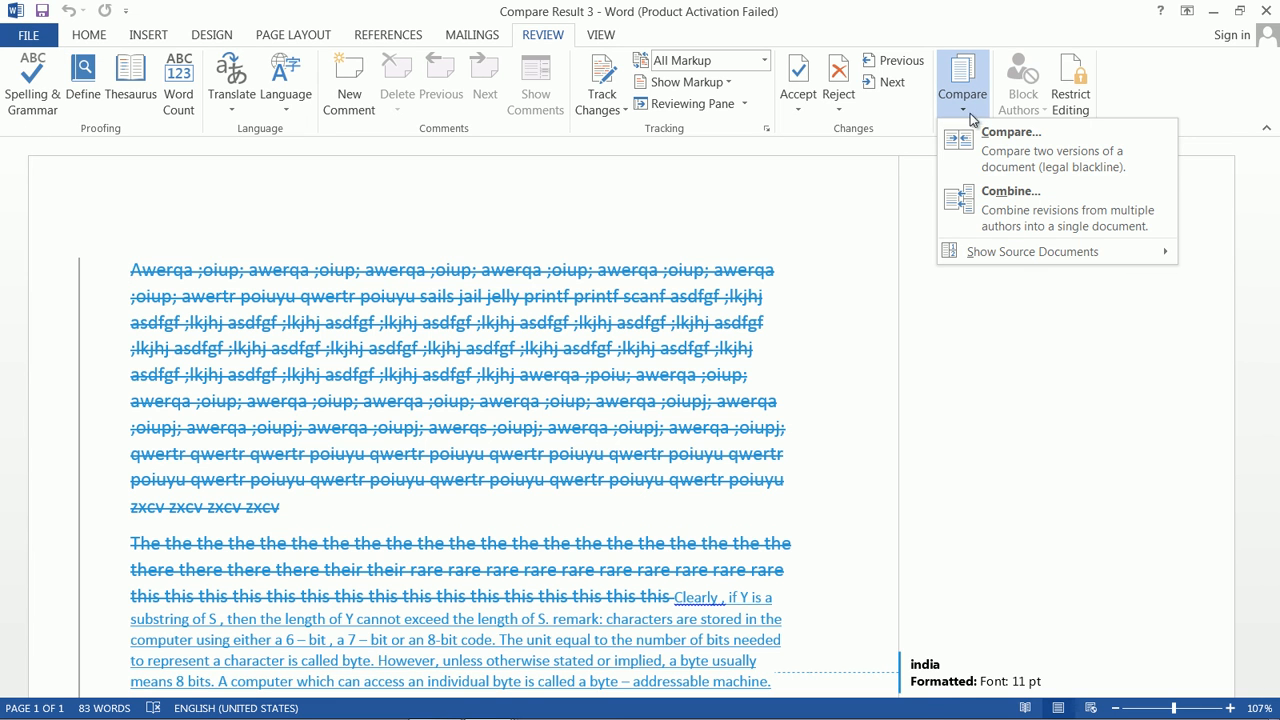
{"action": "left_click", "coordinate": [1010, 210]}
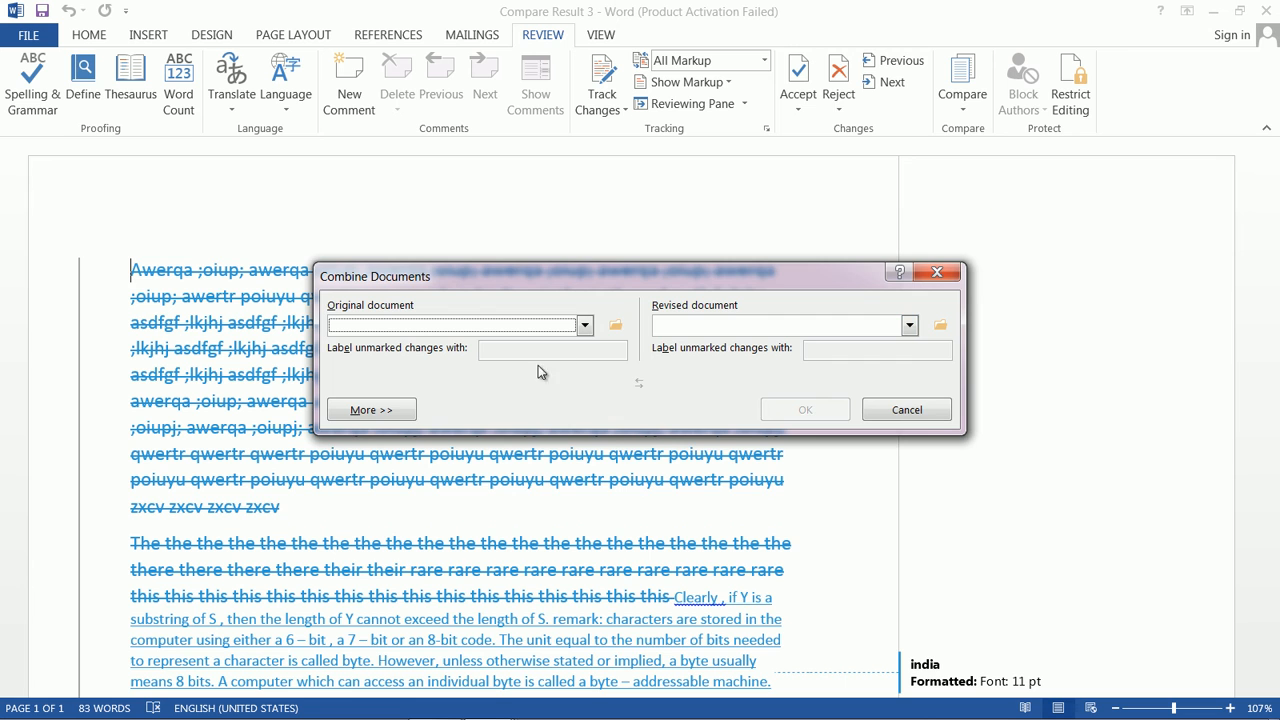
{"action": "left_click", "coordinate": [615, 325]}
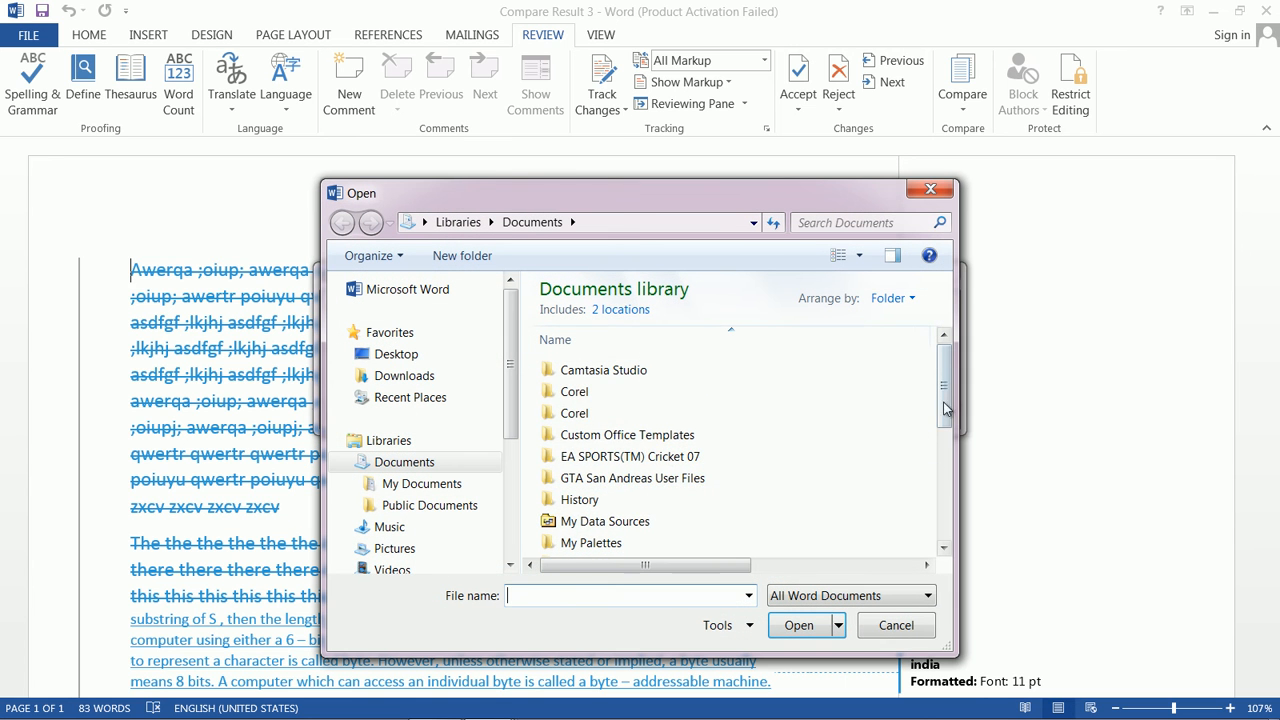
{"action": "scroll", "coordinate": [918, 426], "scroll_direction": "down", "scroll_amount": 10}
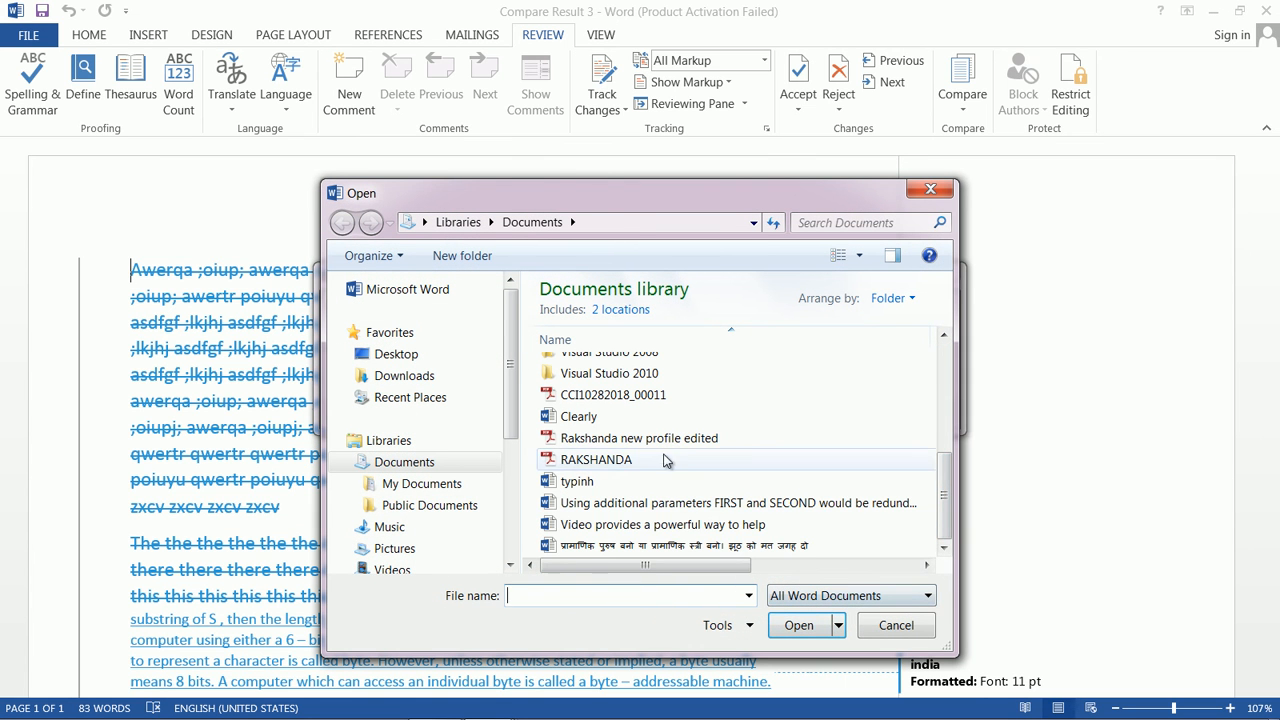
{"action": "left_click", "coordinate": [612, 415]}
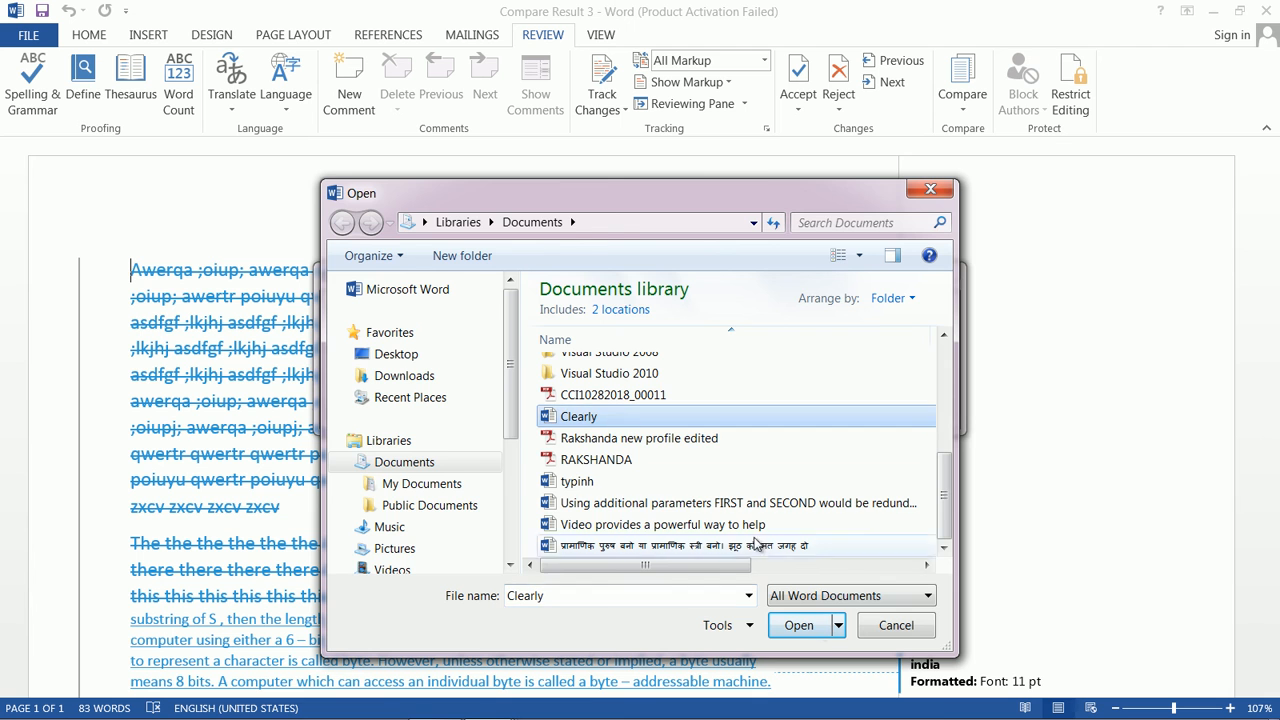
{"action": "left_click", "coordinate": [816, 636]}
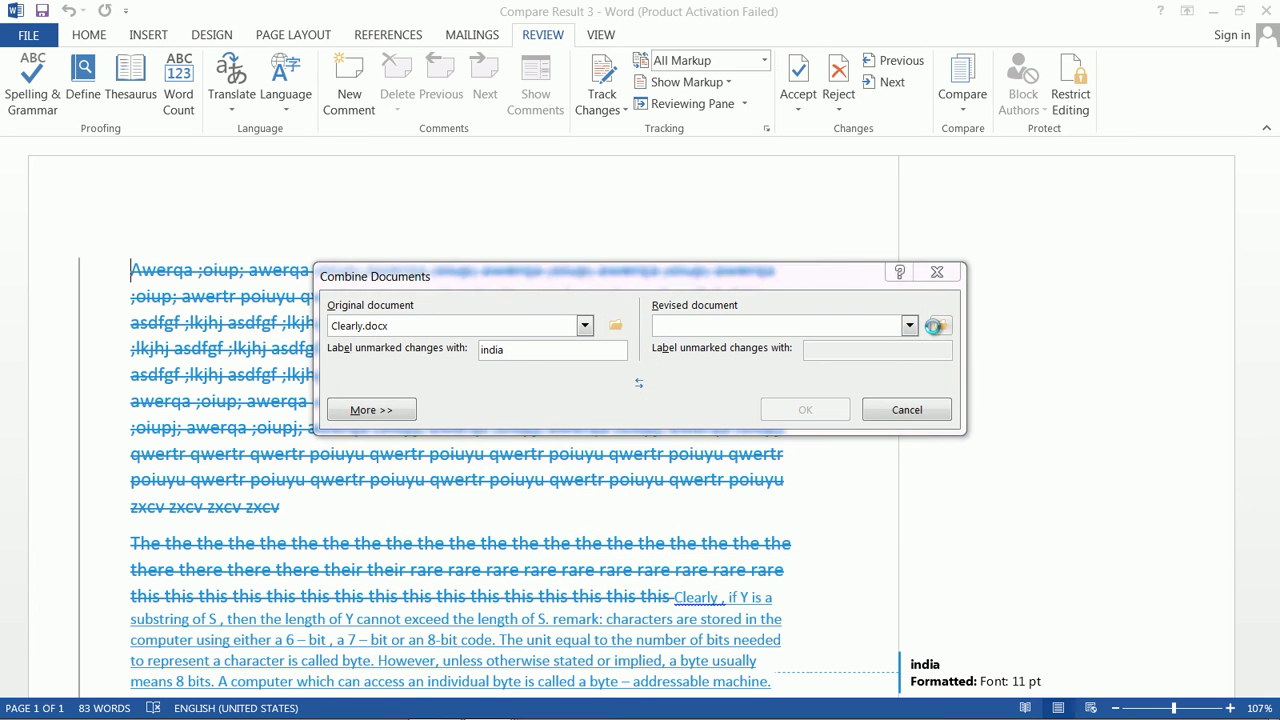
Step: Select 'Video provides a powerful way to help' as the revised document and create combined Document6
{"action": "left_click", "coordinate": [933, 326]}
{"action": "left_click_drag", "start_coordinate": [951, 382], "coordinate": [943, 518]}
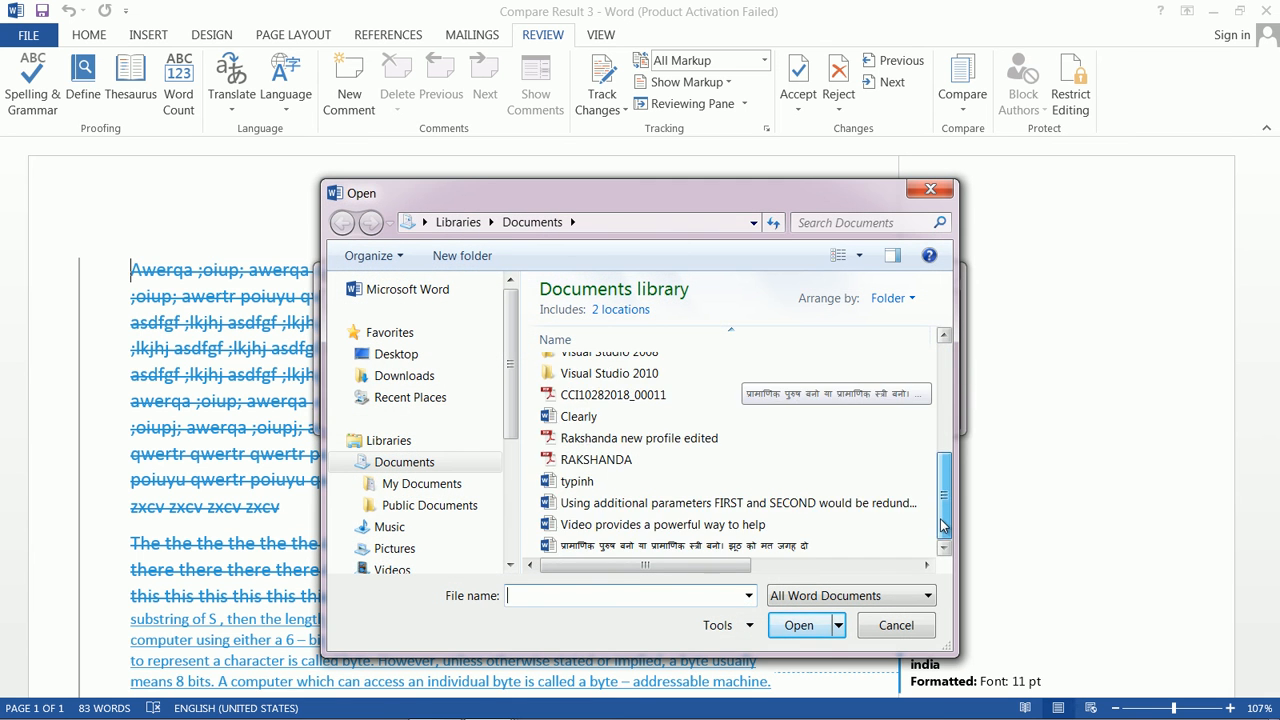
{"action": "left_click", "coordinate": [777, 524]}
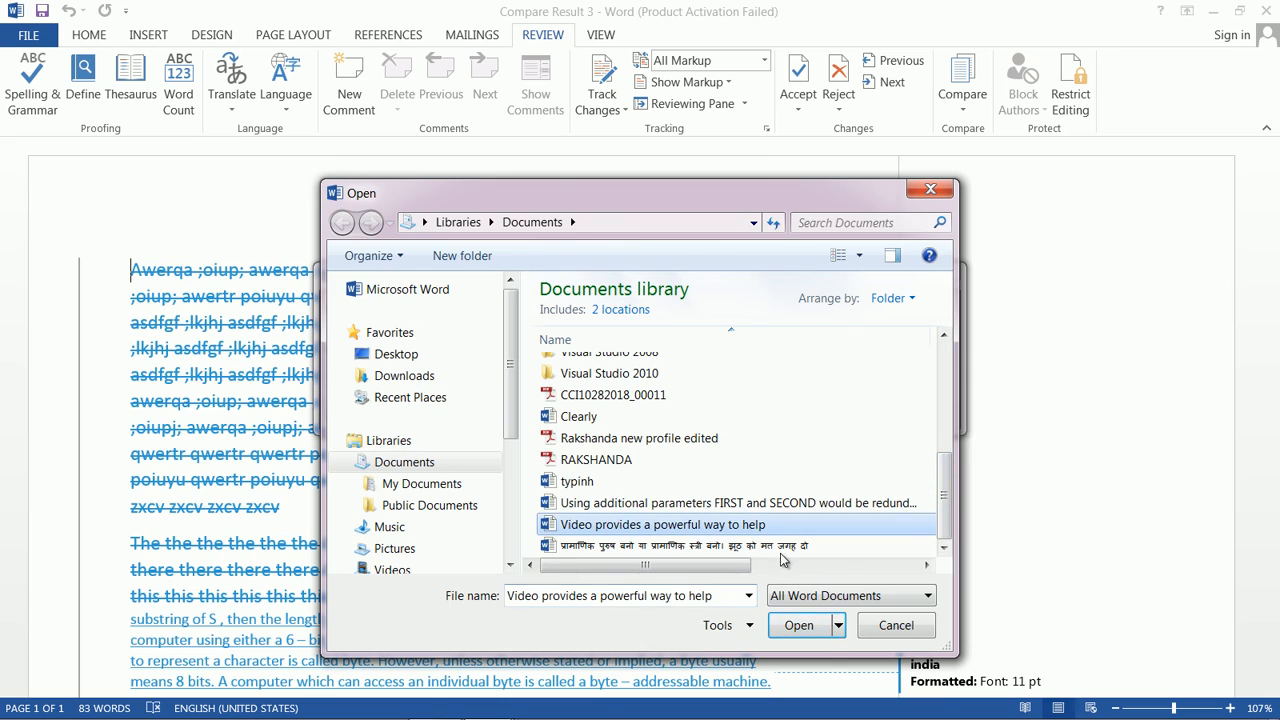
{"action": "left_click", "coordinate": [816, 634]}
{"action": "left_click", "coordinate": [805, 411]}
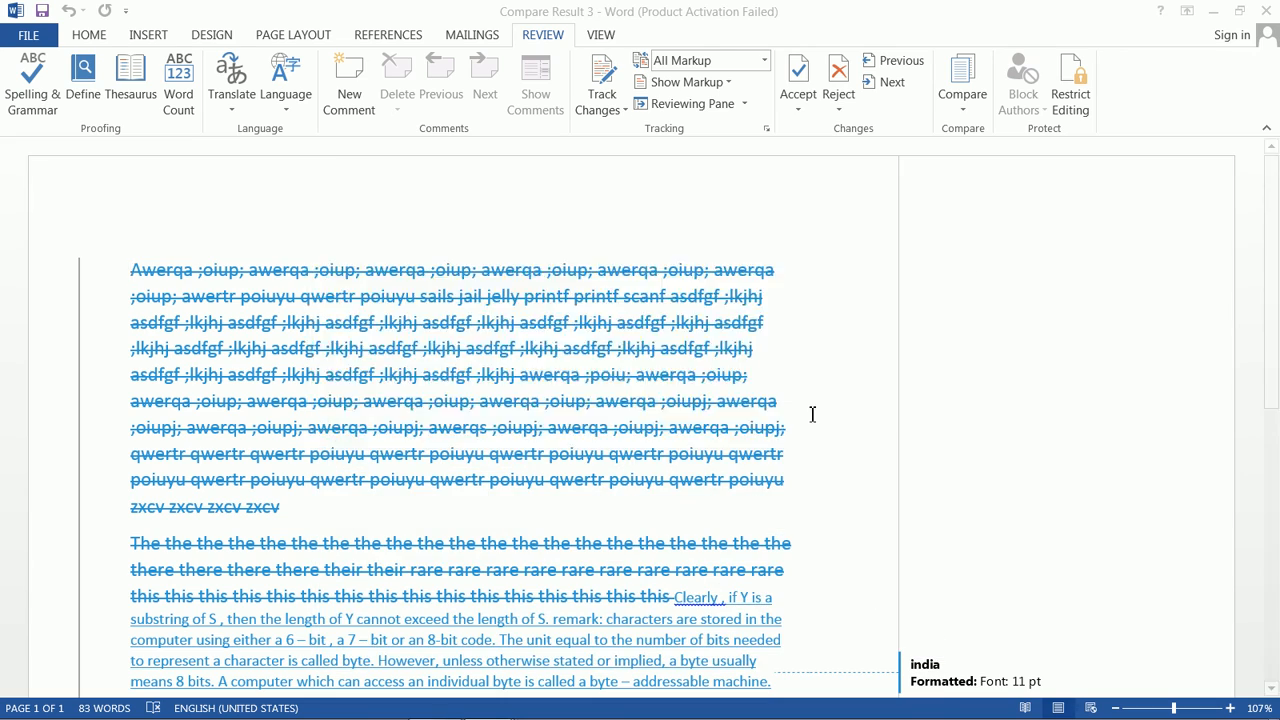
{"action": "scroll", "coordinate": [835, 408], "scroll_direction": "down", "scroll_amount": 5}
{"action": "scroll", "coordinate": [836, 405], "scroll_direction": "up", "scroll_amount": 3}
{"action": "scroll", "coordinate": [835, 405], "scroll_direction": "up", "scroll_amount": 3}
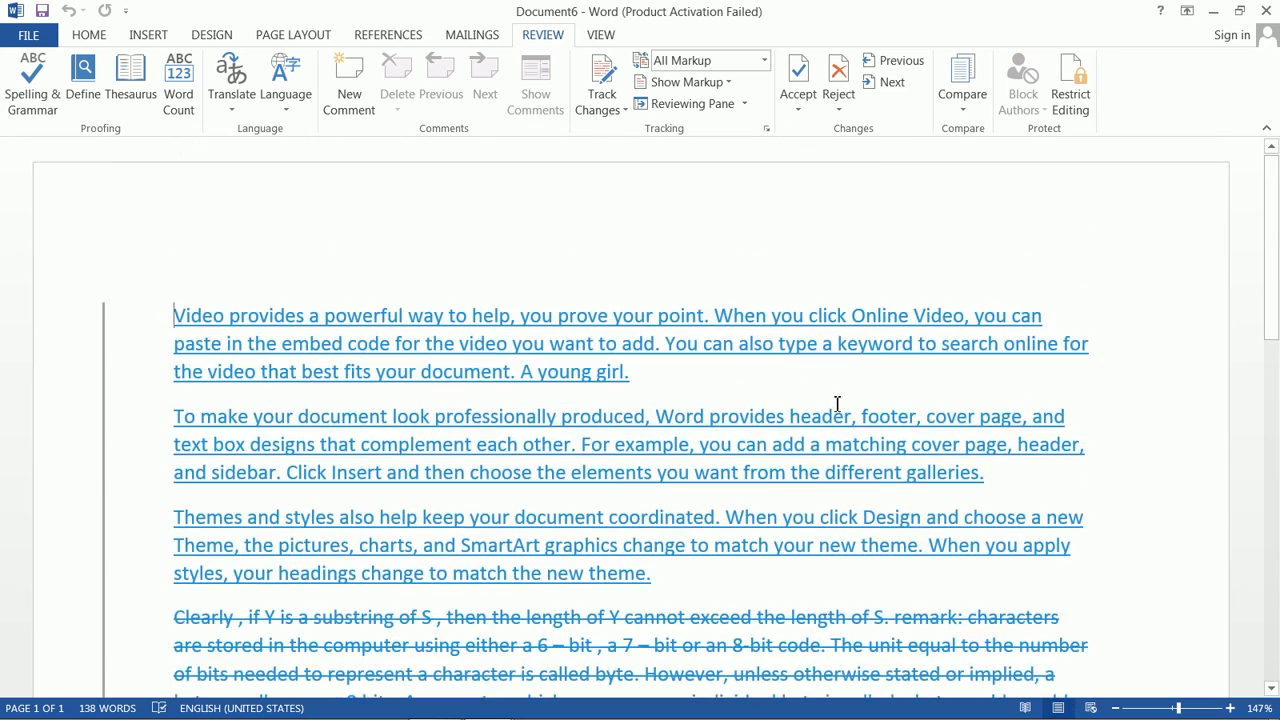
{"action": "scroll", "coordinate": [837, 403], "scroll_direction": "down", "scroll_amount": 1}
{"action": "scroll", "coordinate": [842, 401], "scroll_direction": "up", "scroll_amount": 1}
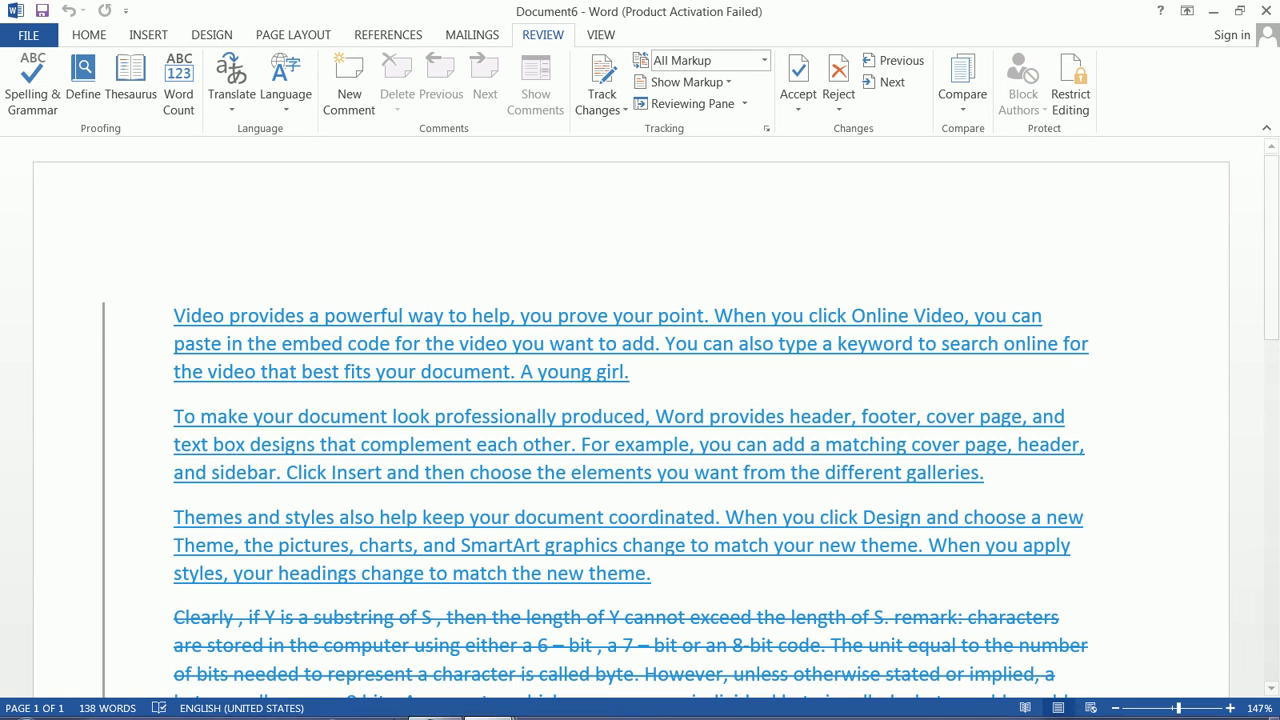
Step: In Document2, limit formatting to selected styles, allow no changes (read-only), and add an Everyone exception
{"action": "mouse_move", "coordinate": [423, 712]}
{"action": "mouse_move", "coordinate": [488, 702]}
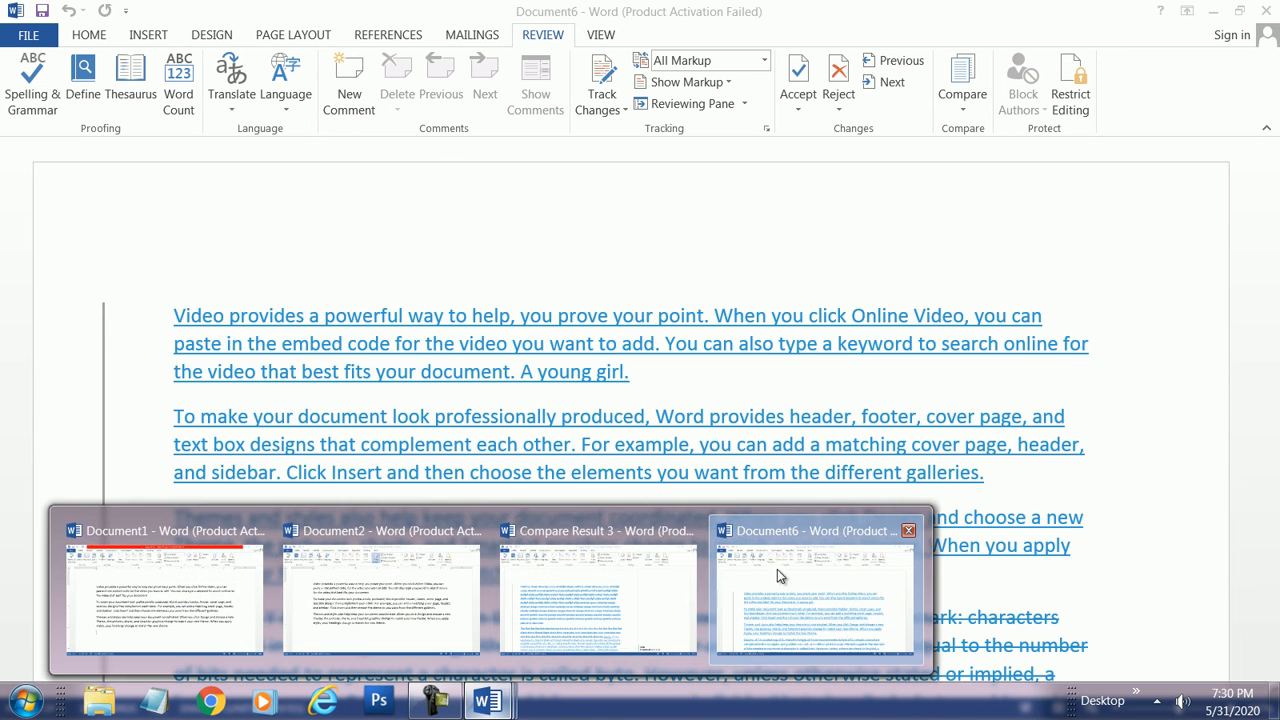
{"action": "left_click", "coordinate": [380, 577]}
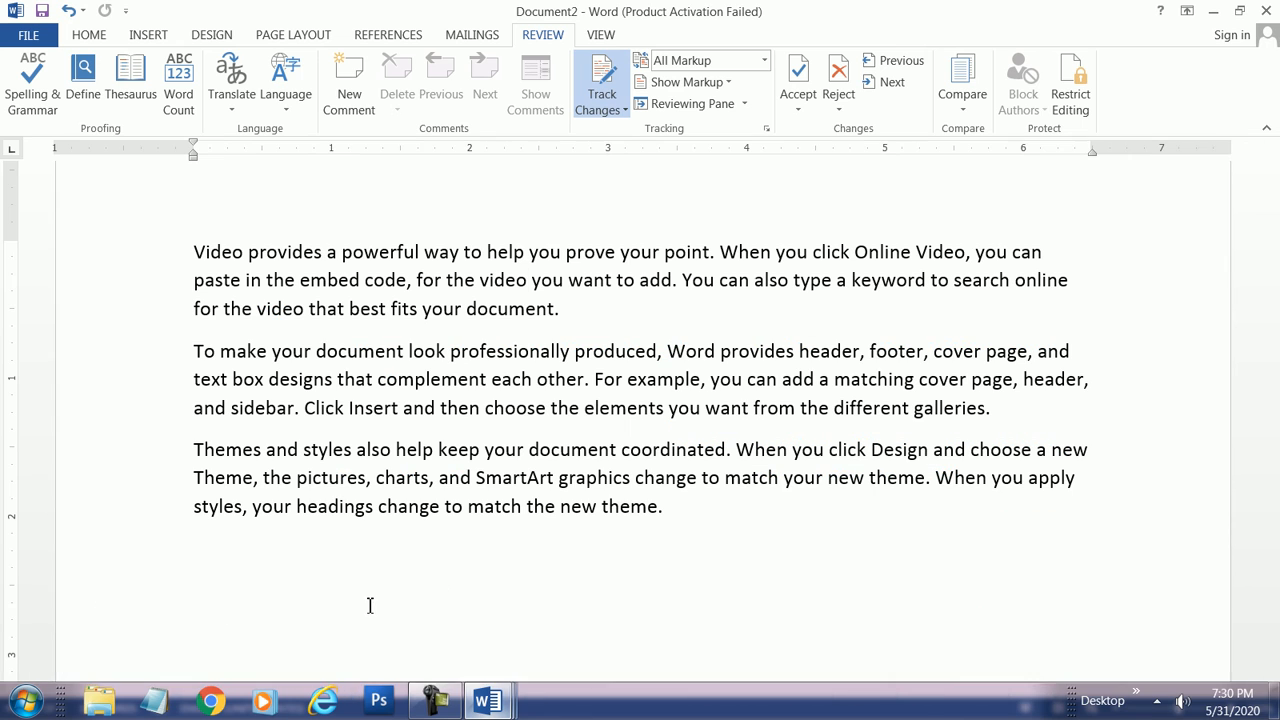
{"action": "left_click", "coordinate": [1072, 94]}
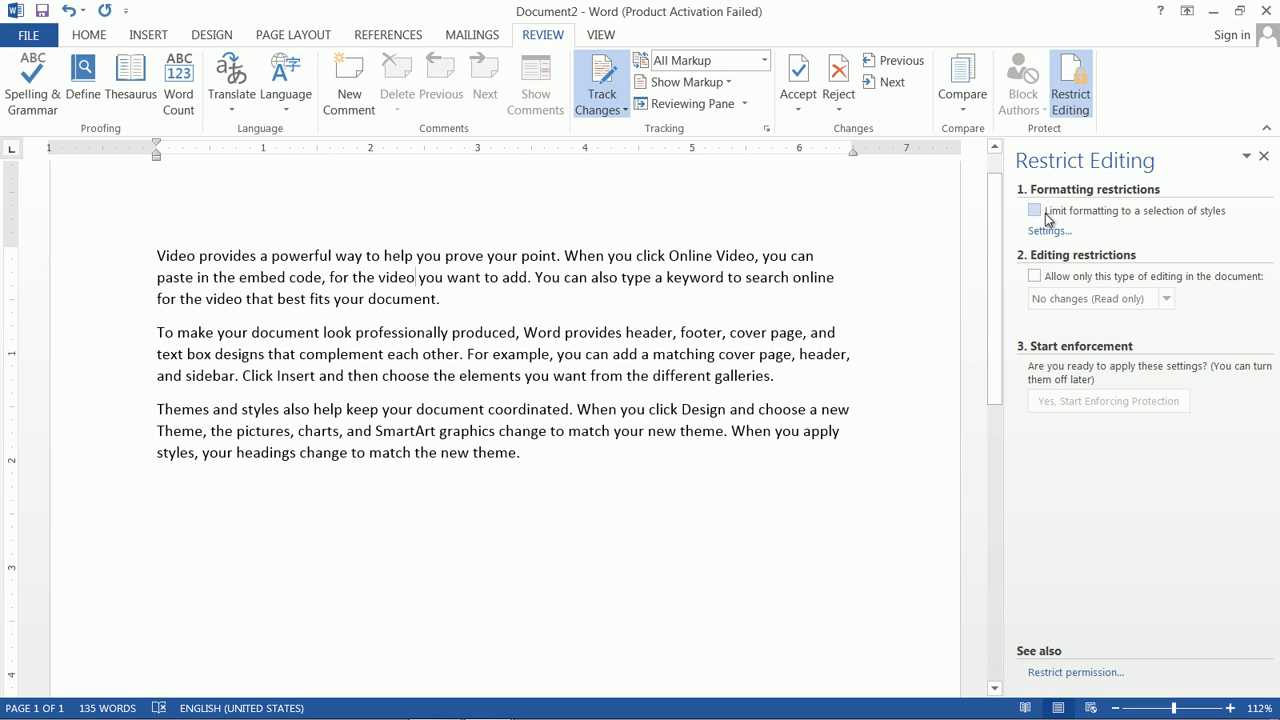
{"action": "left_click", "coordinate": [1037, 213]}
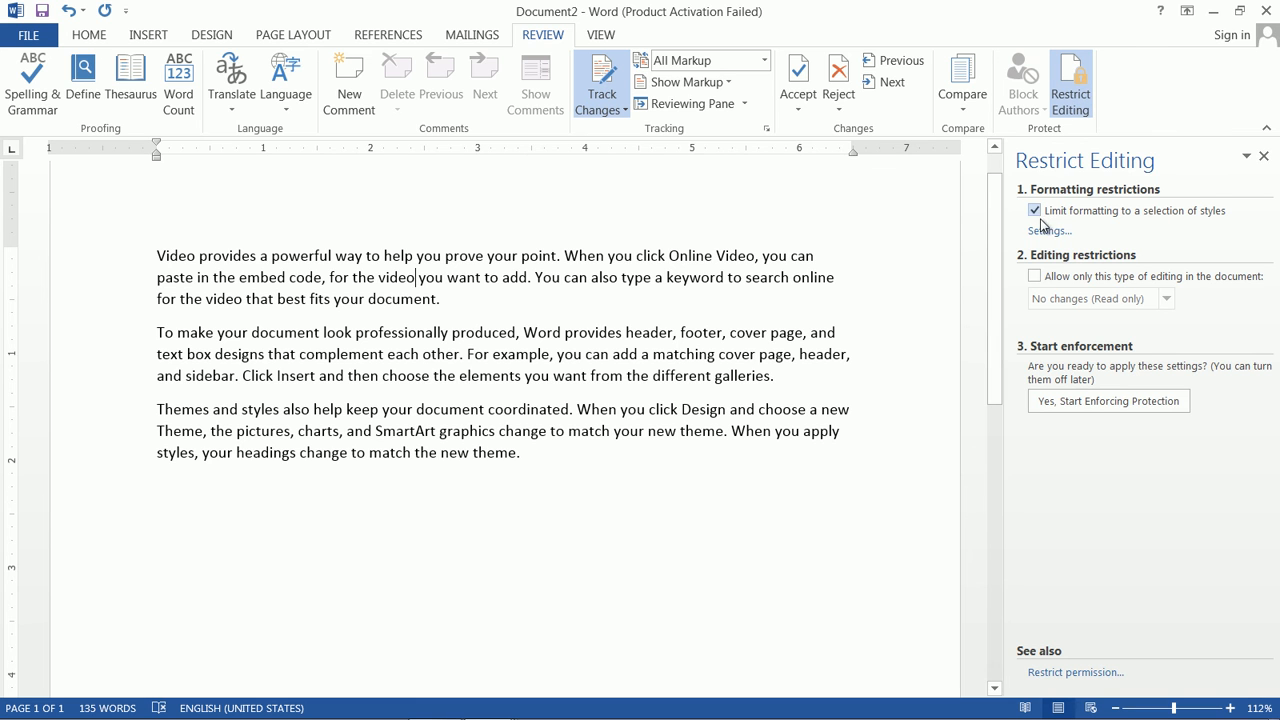
{"action": "left_click", "coordinate": [1035, 277]}
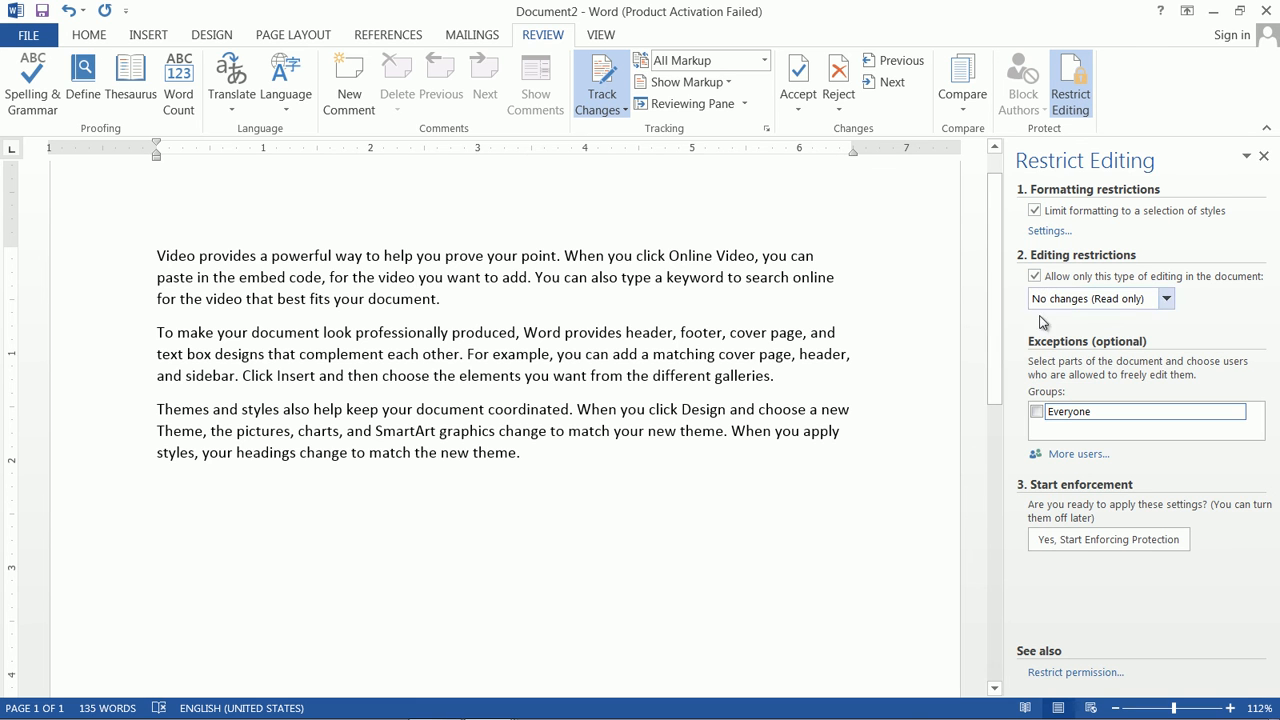
{"action": "left_click", "coordinate": [1036, 411]}
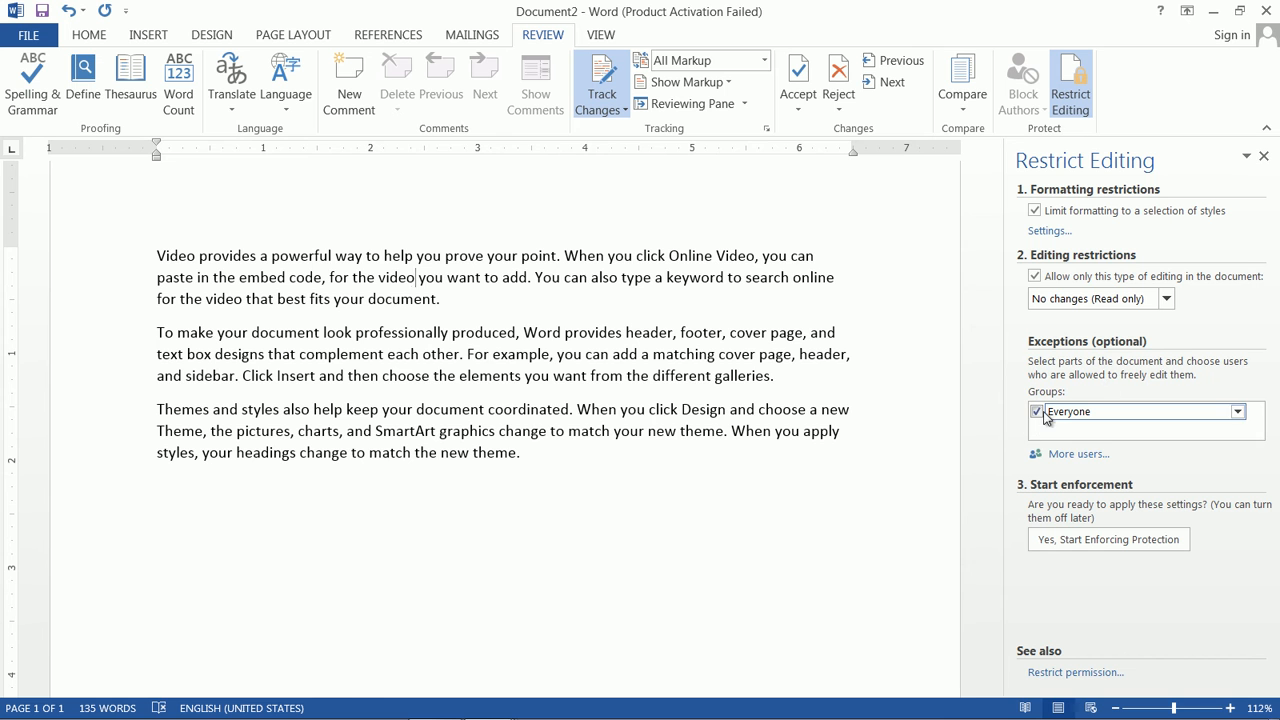
Step: Start enforcing protection and confirm it with a password
{"action": "left_click", "coordinate": [1090, 540]}
{"action": "type", "text": "123123"}
{"action": "left_click", "coordinate": [697, 452]}
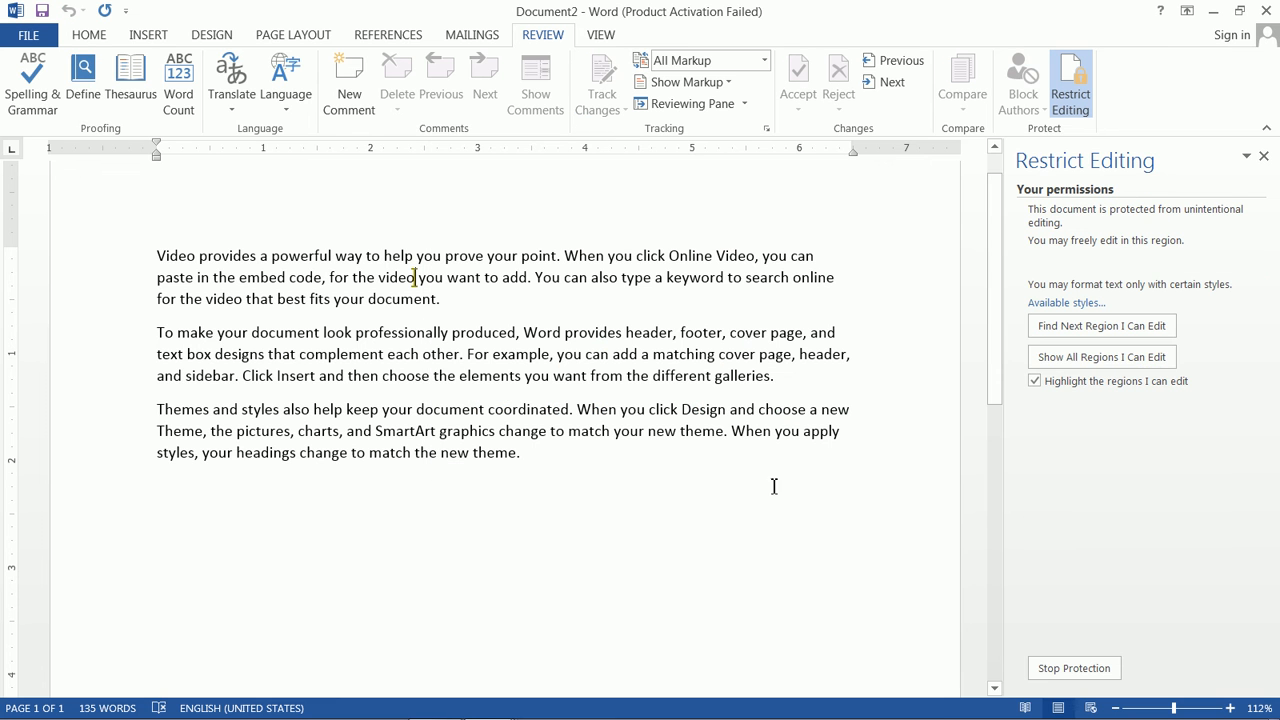
Step: Try deleting text at various spots in all three paragraphs to confirm they are protected
{"action": "left_click", "coordinate": [584, 333]}
{"action": "left_click", "coordinate": [511, 379]}
{"action": "left_click", "coordinate": [545, 427]}
{"action": "key", "text": "BackSpace"}
{"action": "left_click", "coordinate": [475, 445]}
{"action": "key", "text": "BackSpace"}
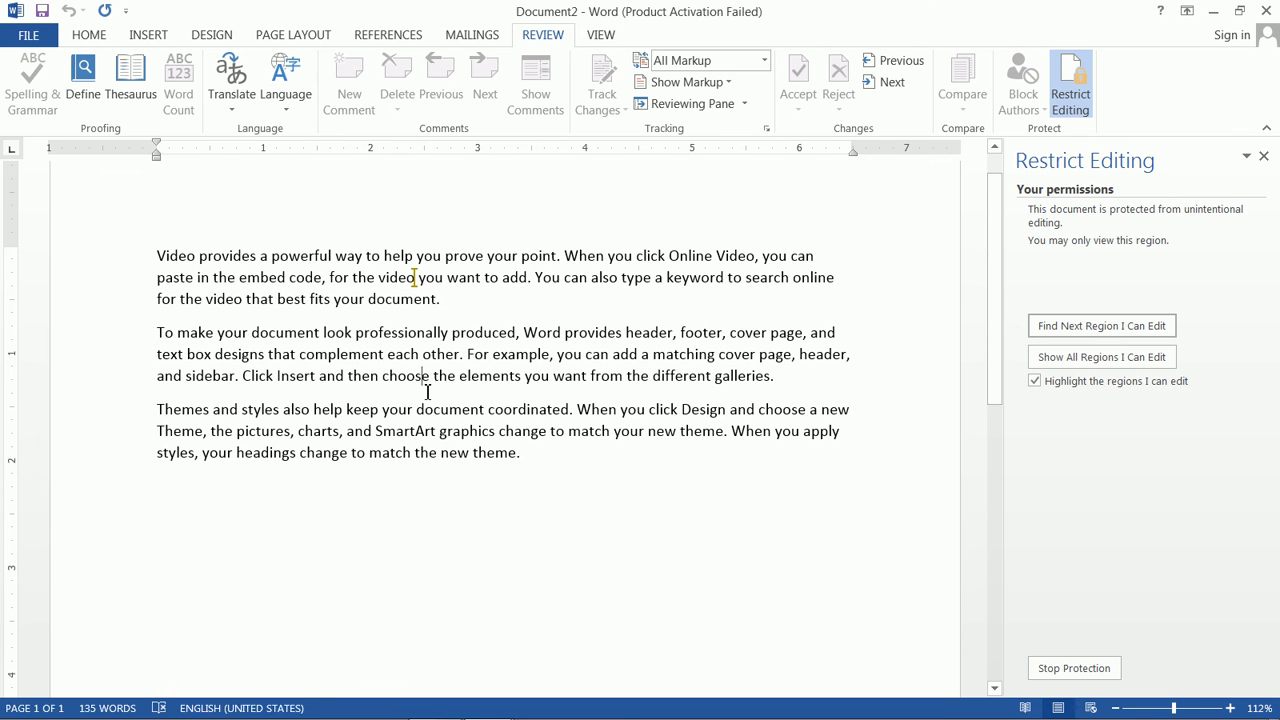
{"action": "left_click", "coordinate": [584, 362]}
{"action": "key", "text": "BackSpace"}
{"action": "left_click", "coordinate": [678, 383]}
{"action": "key", "text": "BackSpace"}
{"action": "left_click", "coordinate": [694, 333]}
{"action": "key", "text": "BackSpace"}
{"action": "left_click", "coordinate": [499, 257]}
{"action": "key", "text": "BackSpace"}
{"action": "left_click", "coordinate": [541, 333]}
{"action": "key", "text": "BackSpace"}
{"action": "left_click", "coordinate": [530, 376]}
{"action": "key", "text": "BackSpace"}
{"action": "left_click", "coordinate": [649, 431]}
{"action": "key", "text": "BackSpace"}
{"action": "left_click", "coordinate": [746, 420]}
{"action": "key", "text": "BackSpace"}
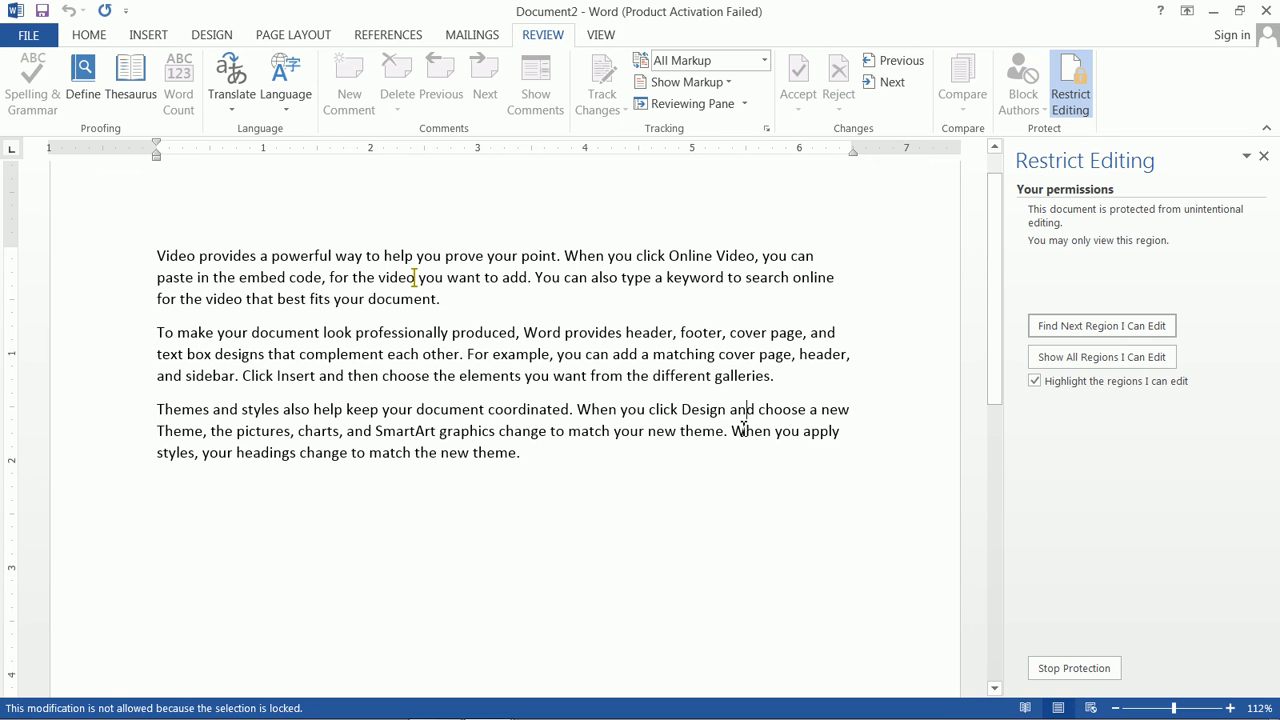
Step: Stop protection with the password, then type and delete test letters at the last paragraph's end
{"action": "left_click", "coordinate": [1095, 676]}
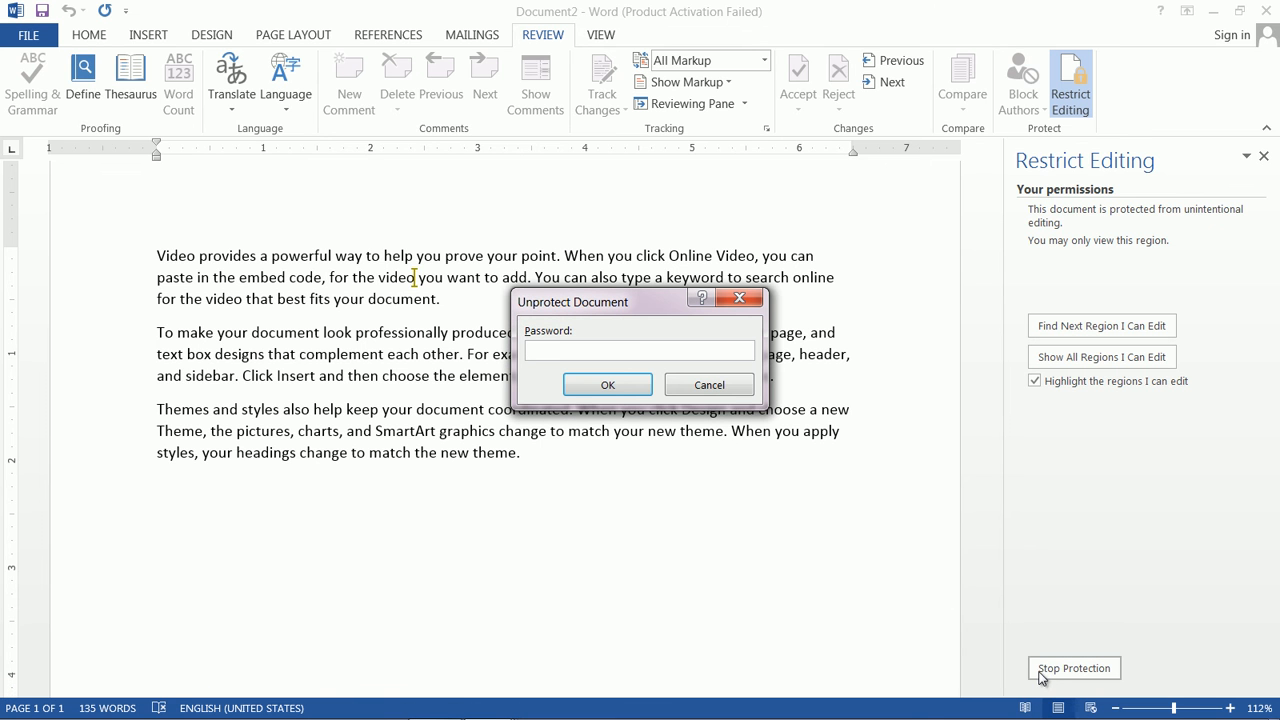
{"action": "type", "text": "•••"}
{"action": "left_click", "coordinate": [626, 390]}
{"action": "left_click", "coordinate": [703, 457]}
{"action": "type", "text": "fgddggfg"}
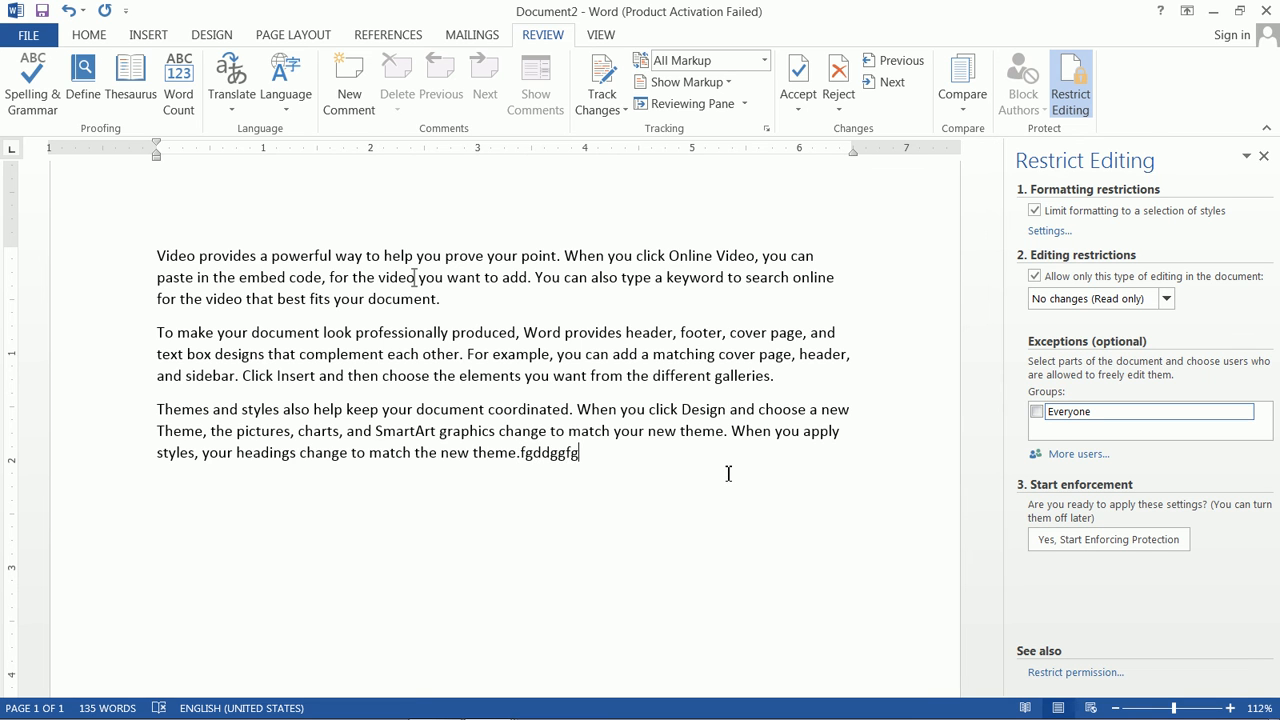
{"action": "key", "text": "BackSpace"}
{"action": "key", "text": "BackSpace"}
{"action": "key", "text": "BackSpace"}
{"action": "key", "text": "BackSpace"}
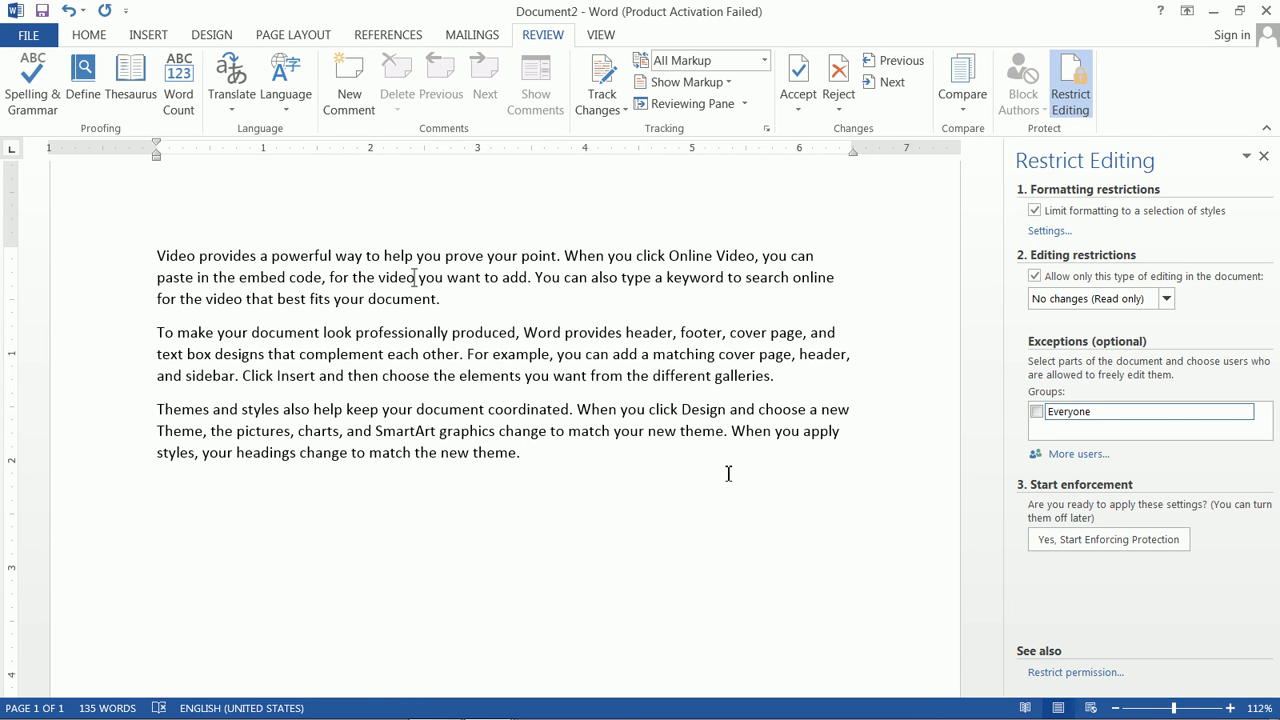